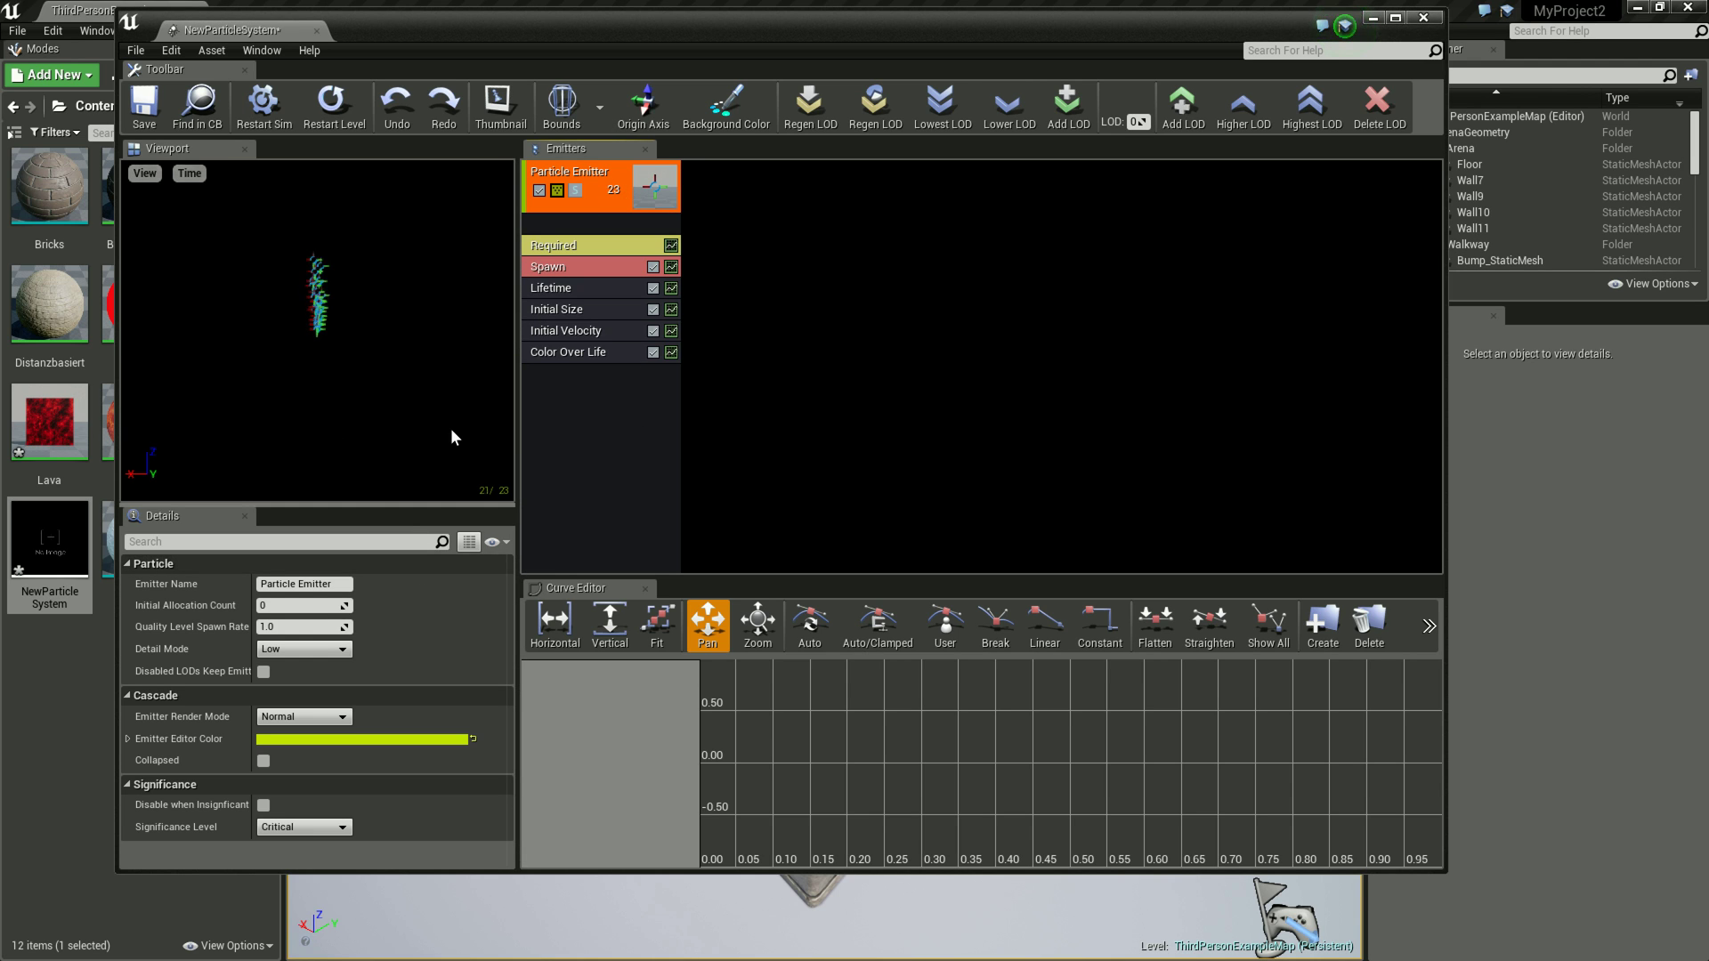
Step: Review the Spawn (rate 20), Lifetime (1.0) and Initial Size (25) module settings
{"action": "left_click", "coordinate": [575, 269]}
{"action": "scroll", "coordinate": [409, 642], "scroll_direction": "down", "scroll_amount": 3}
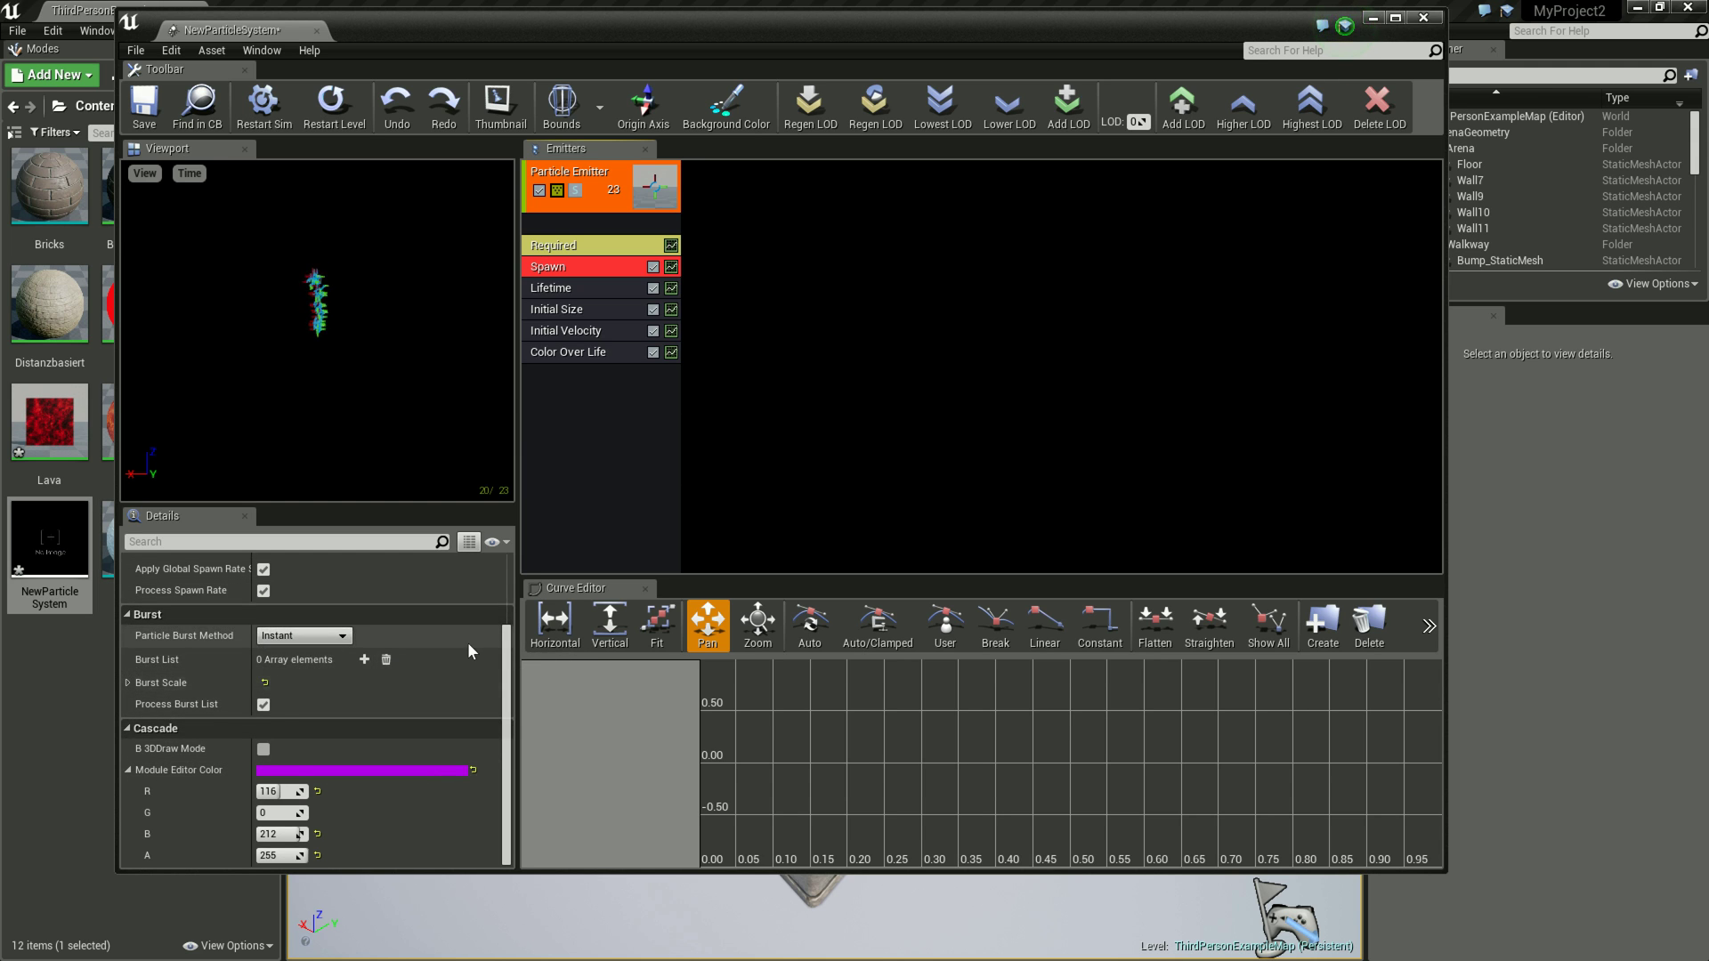
{"action": "scroll", "coordinate": [462, 683], "scroll_direction": "up", "scroll_amount": 3}
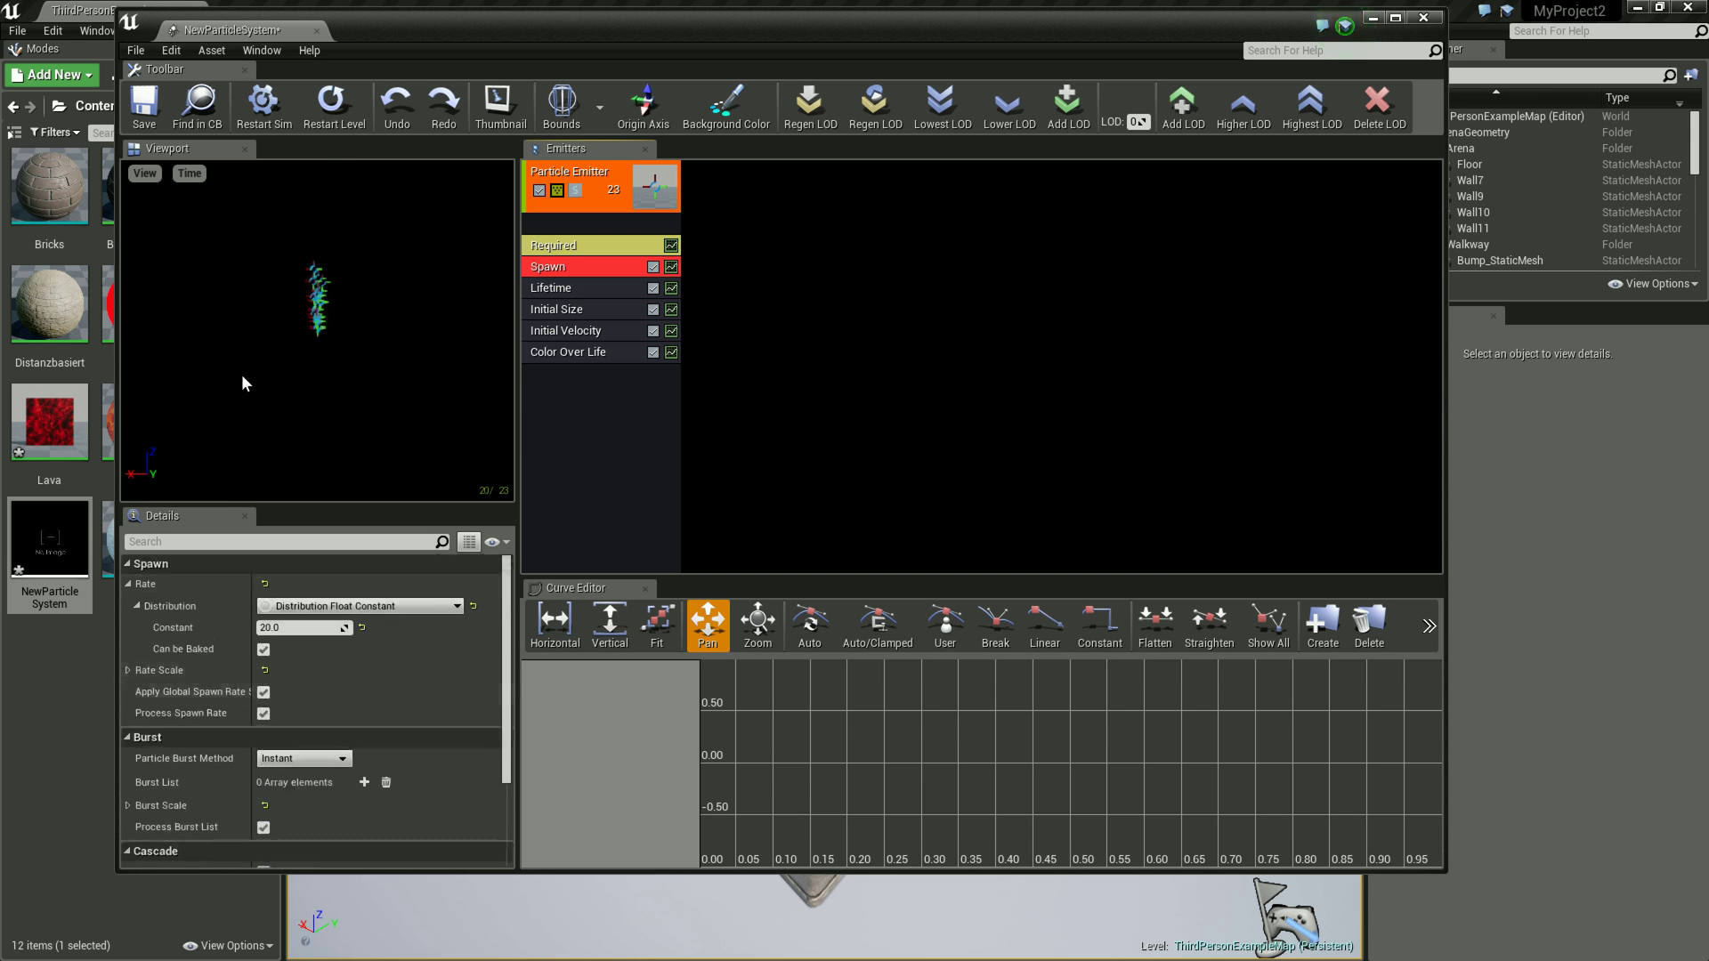
{"action": "left_click", "coordinate": [552, 290]}
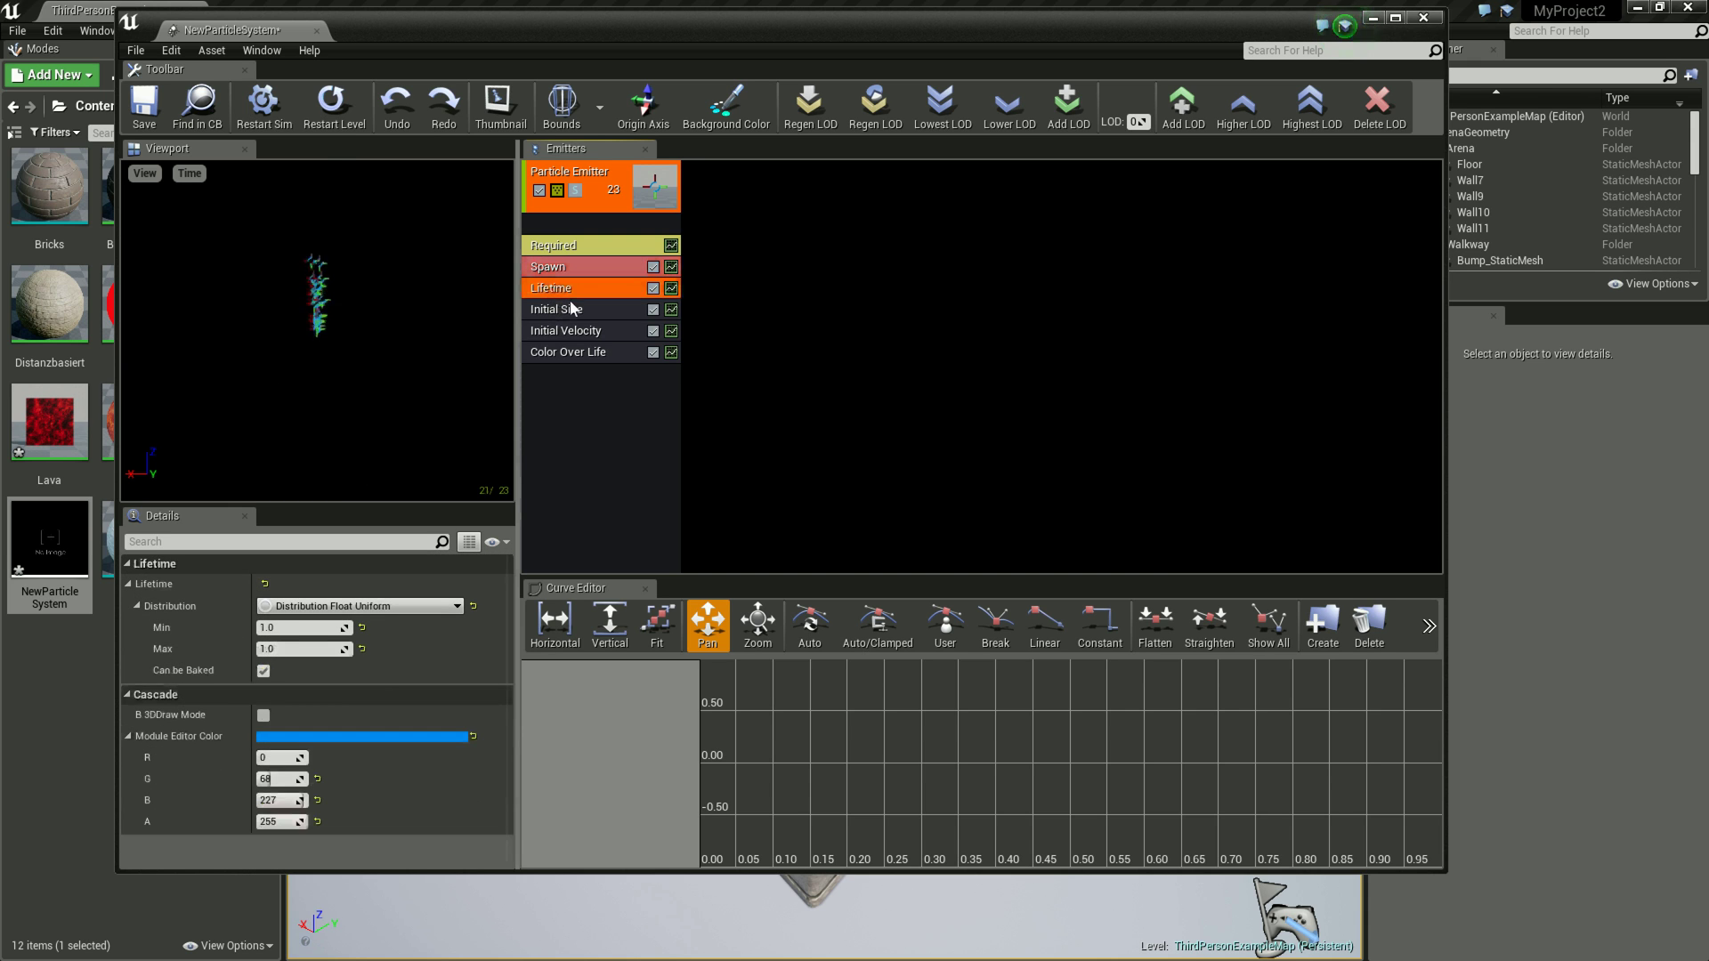
{"action": "left_click", "coordinate": [617, 309]}
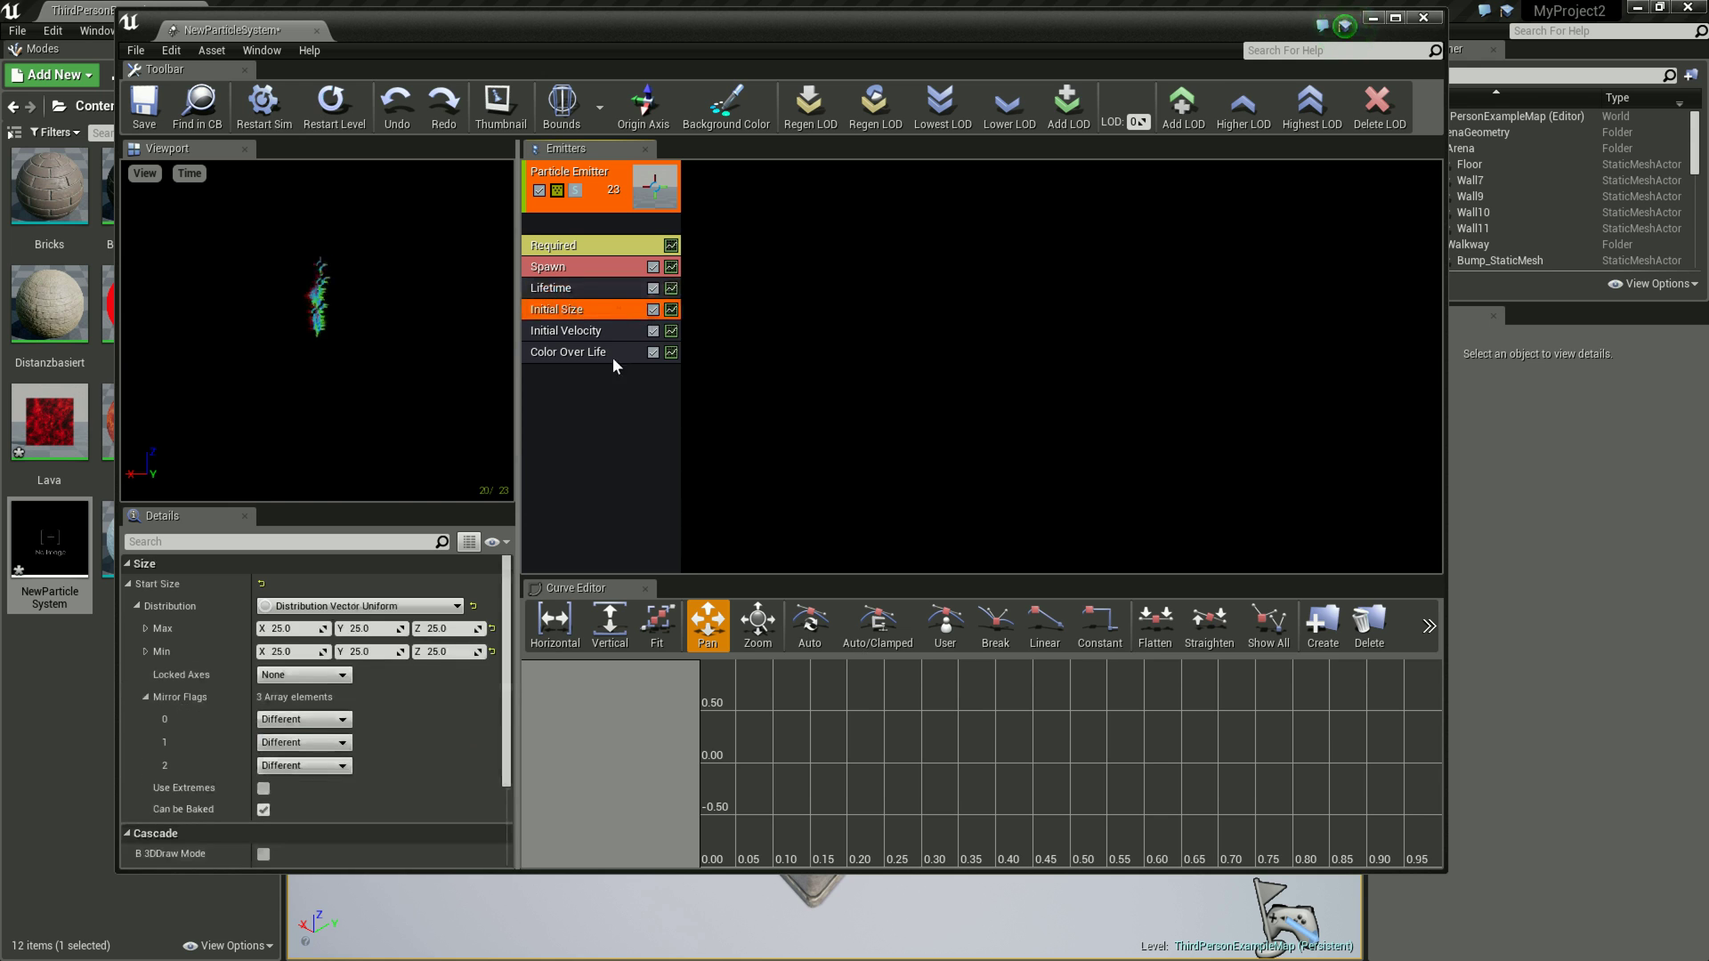
{"action": "right_click", "coordinate": [579, 422]}
{"action": "mouse_move", "coordinate": [596, 855]}
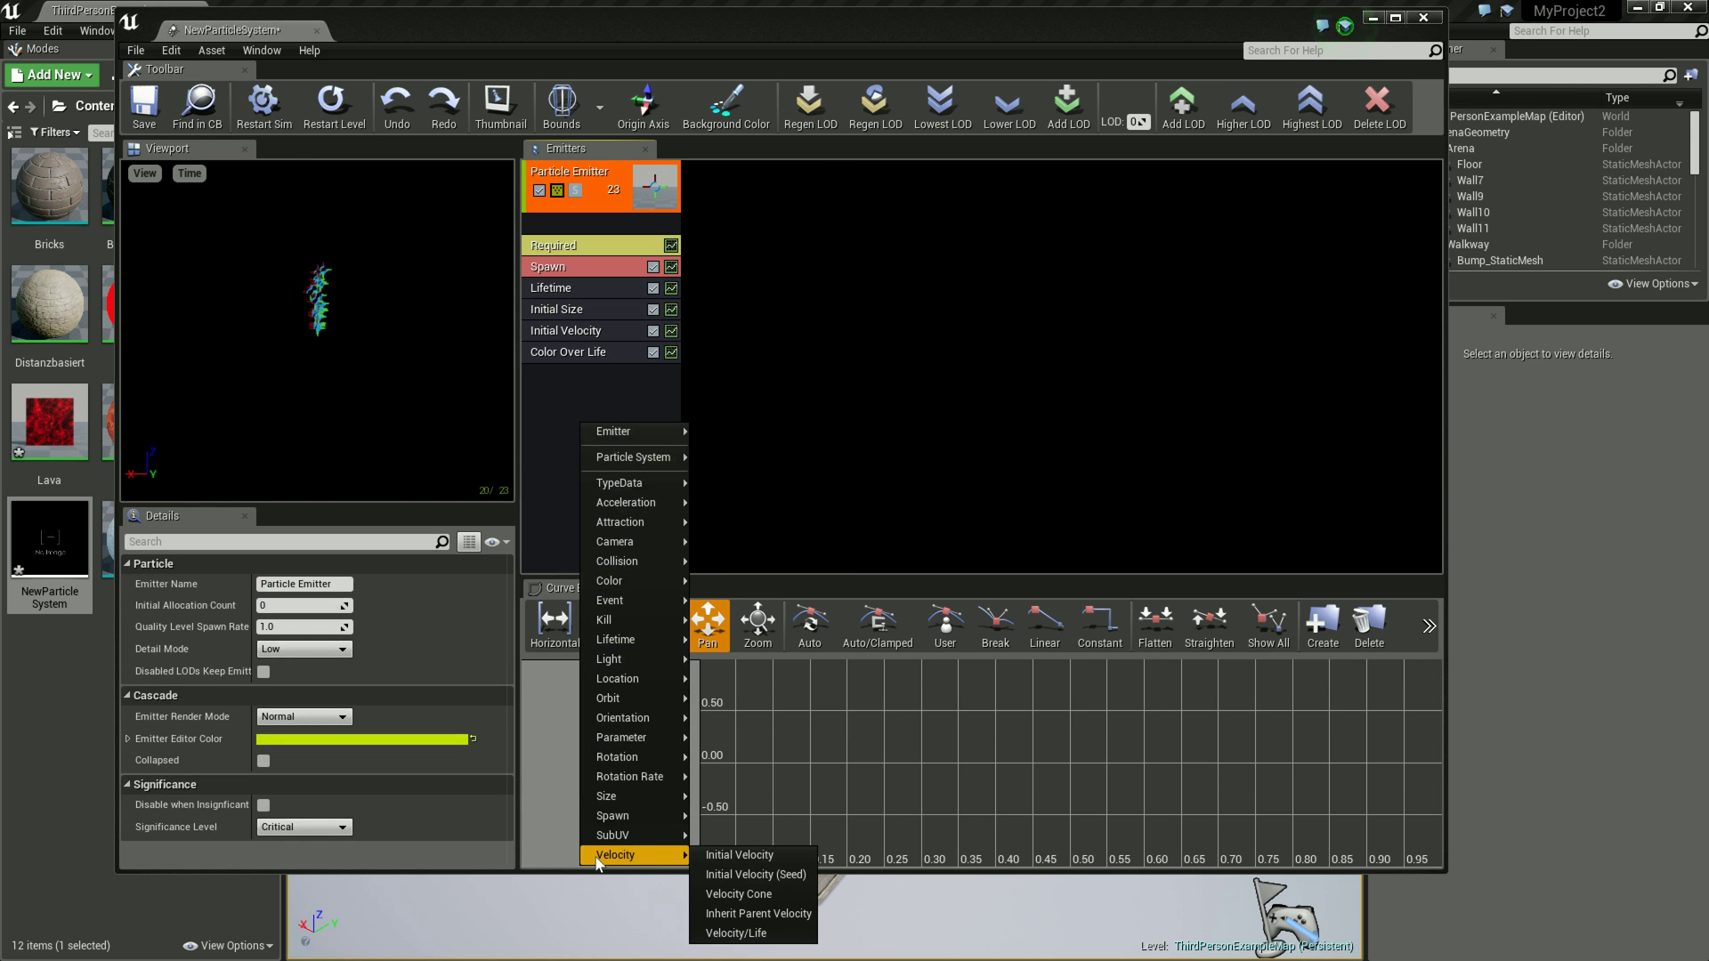
{"action": "mouse_move", "coordinate": [603, 795]}
{"action": "mouse_move", "coordinate": [596, 763]}
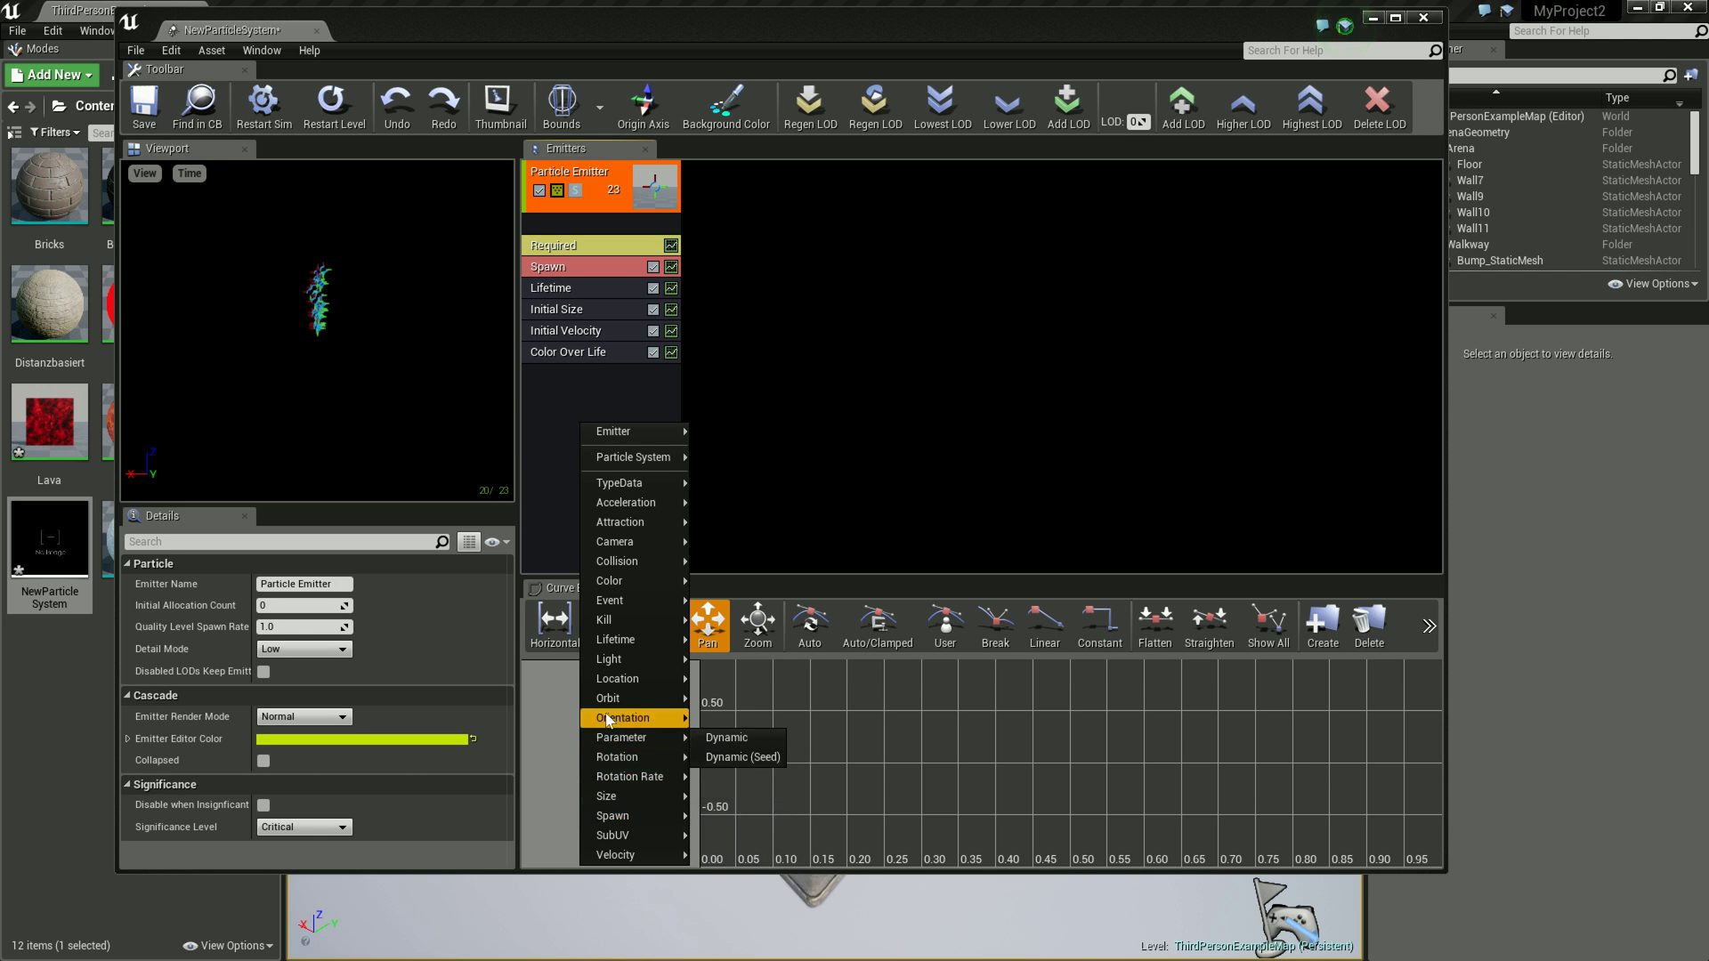
{"action": "mouse_move", "coordinate": [611, 706]}
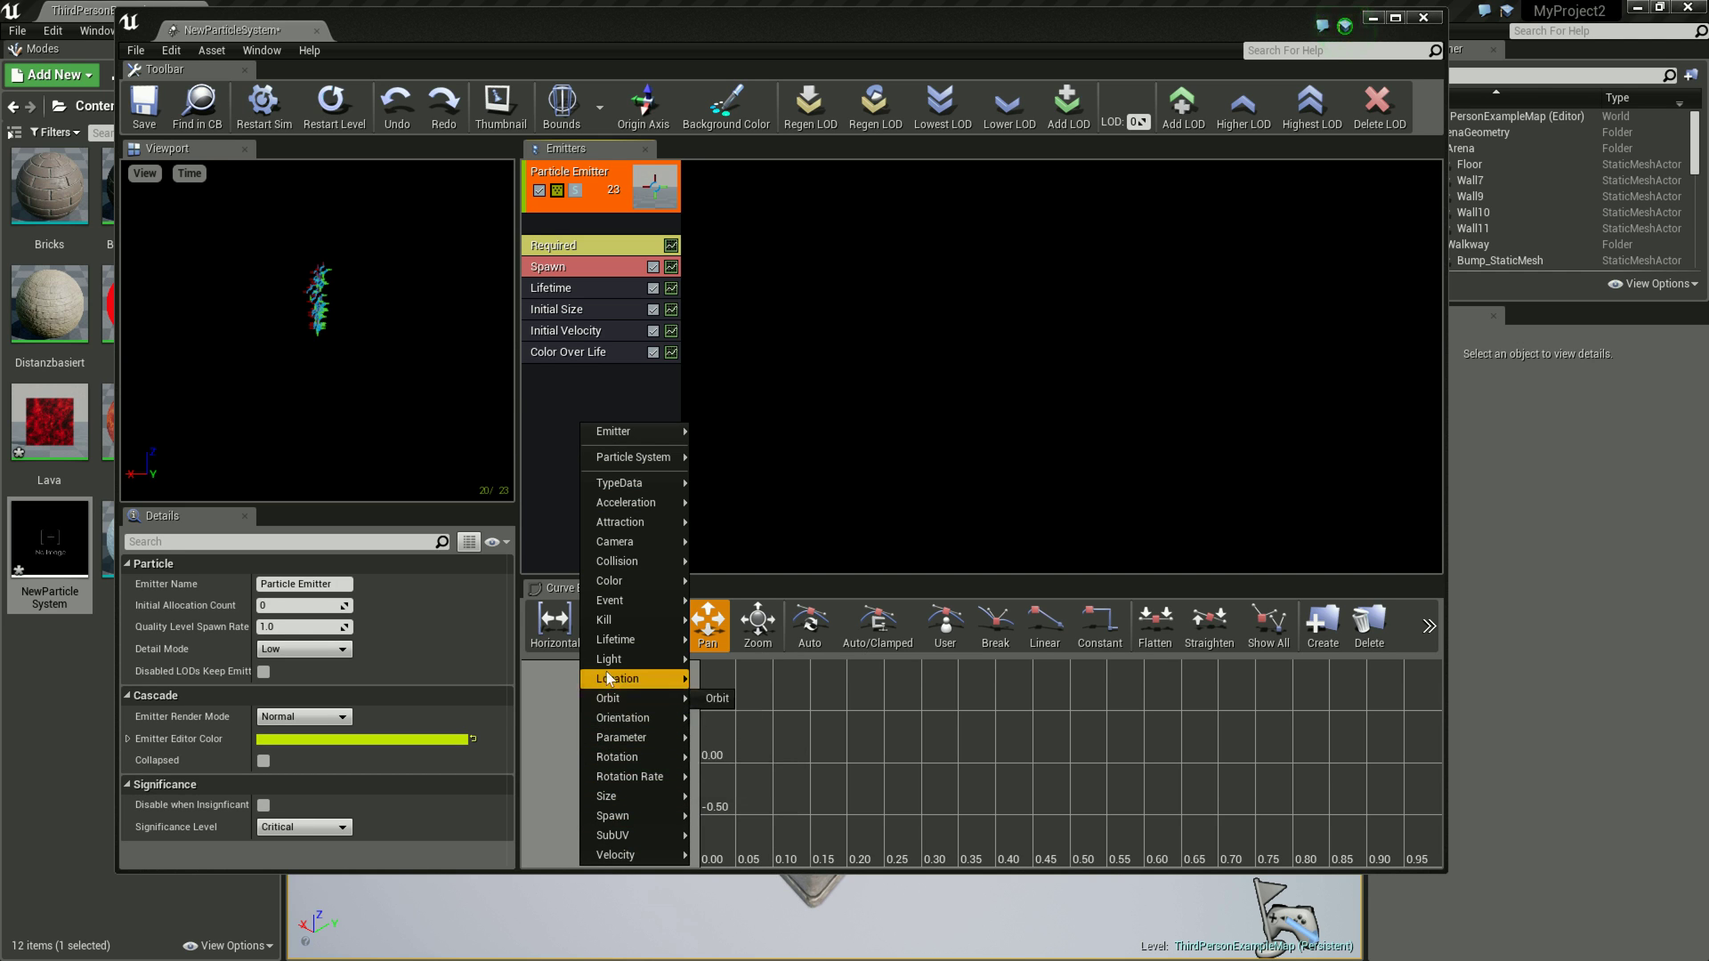
{"action": "mouse_move", "coordinate": [605, 431]}
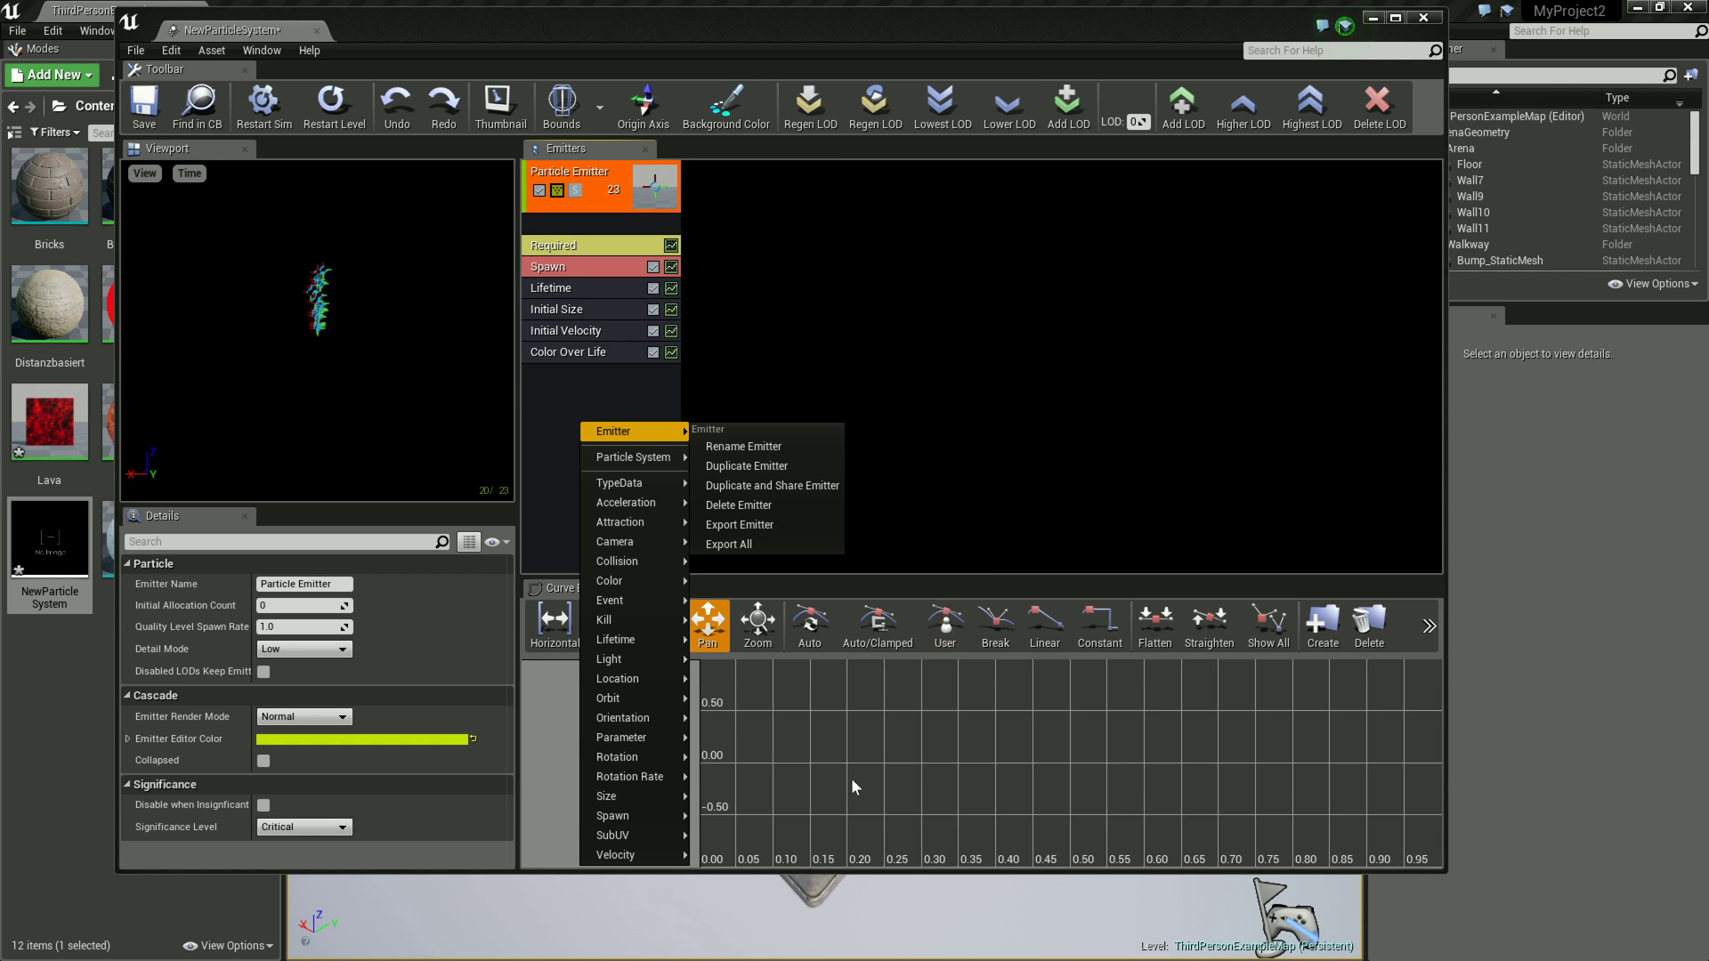
{"action": "left_click", "coordinate": [947, 326]}
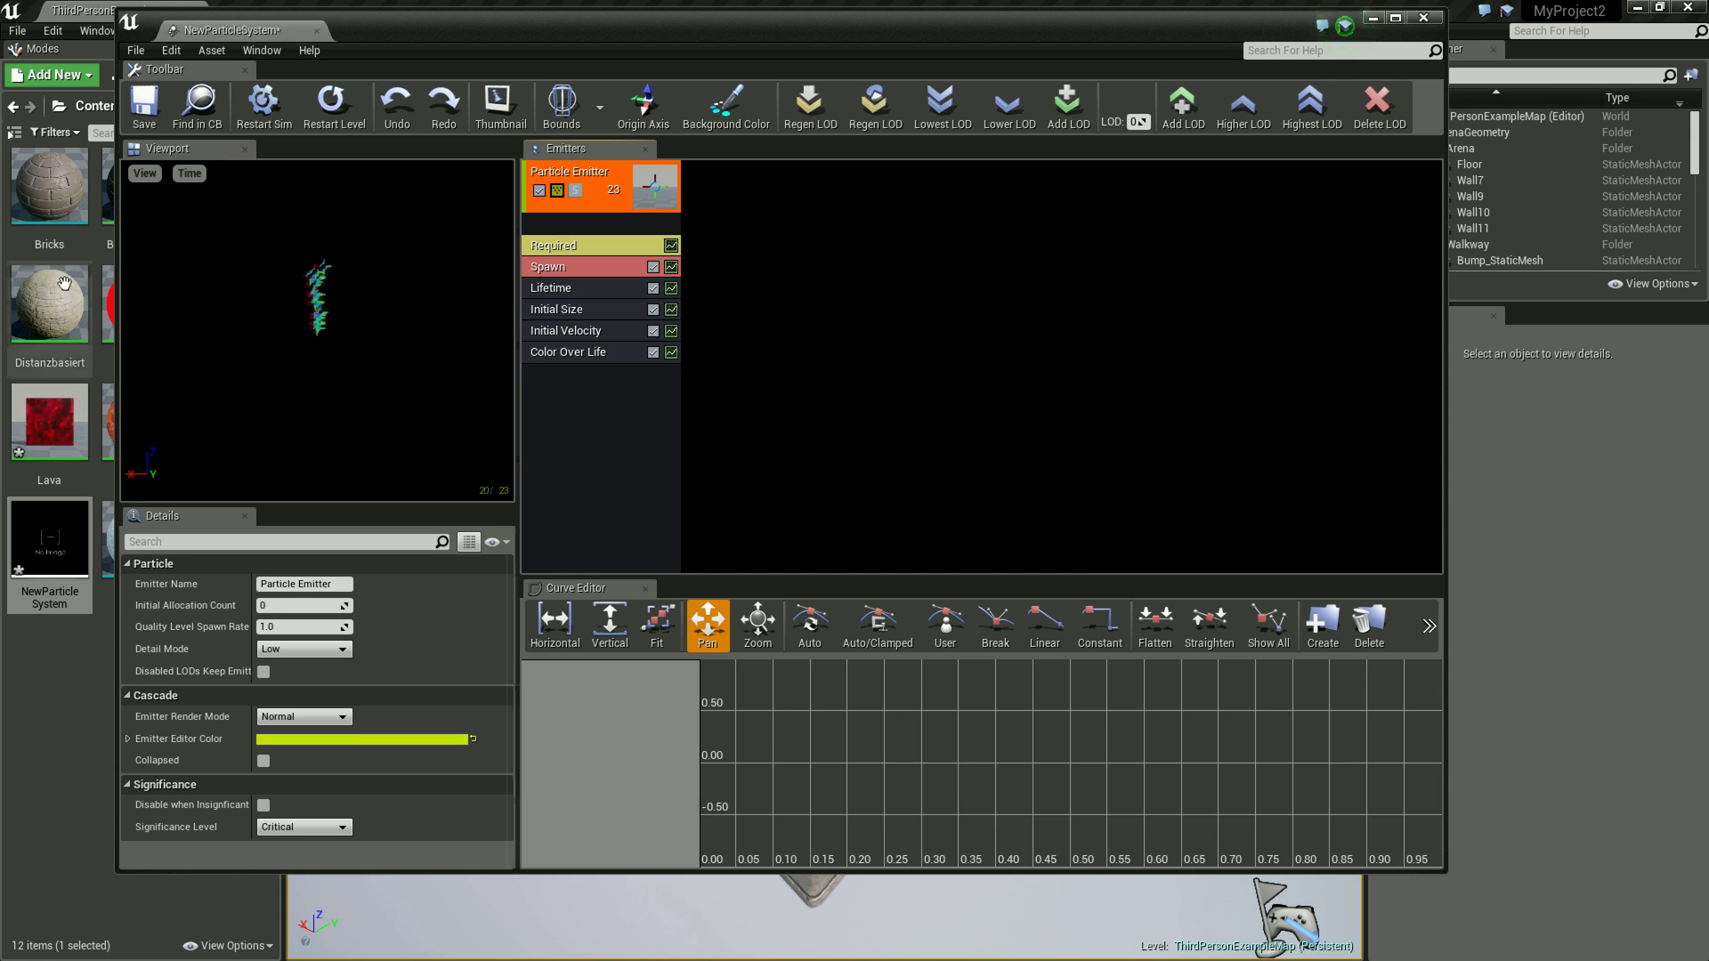
{"action": "left_click", "coordinate": [611, 269]}
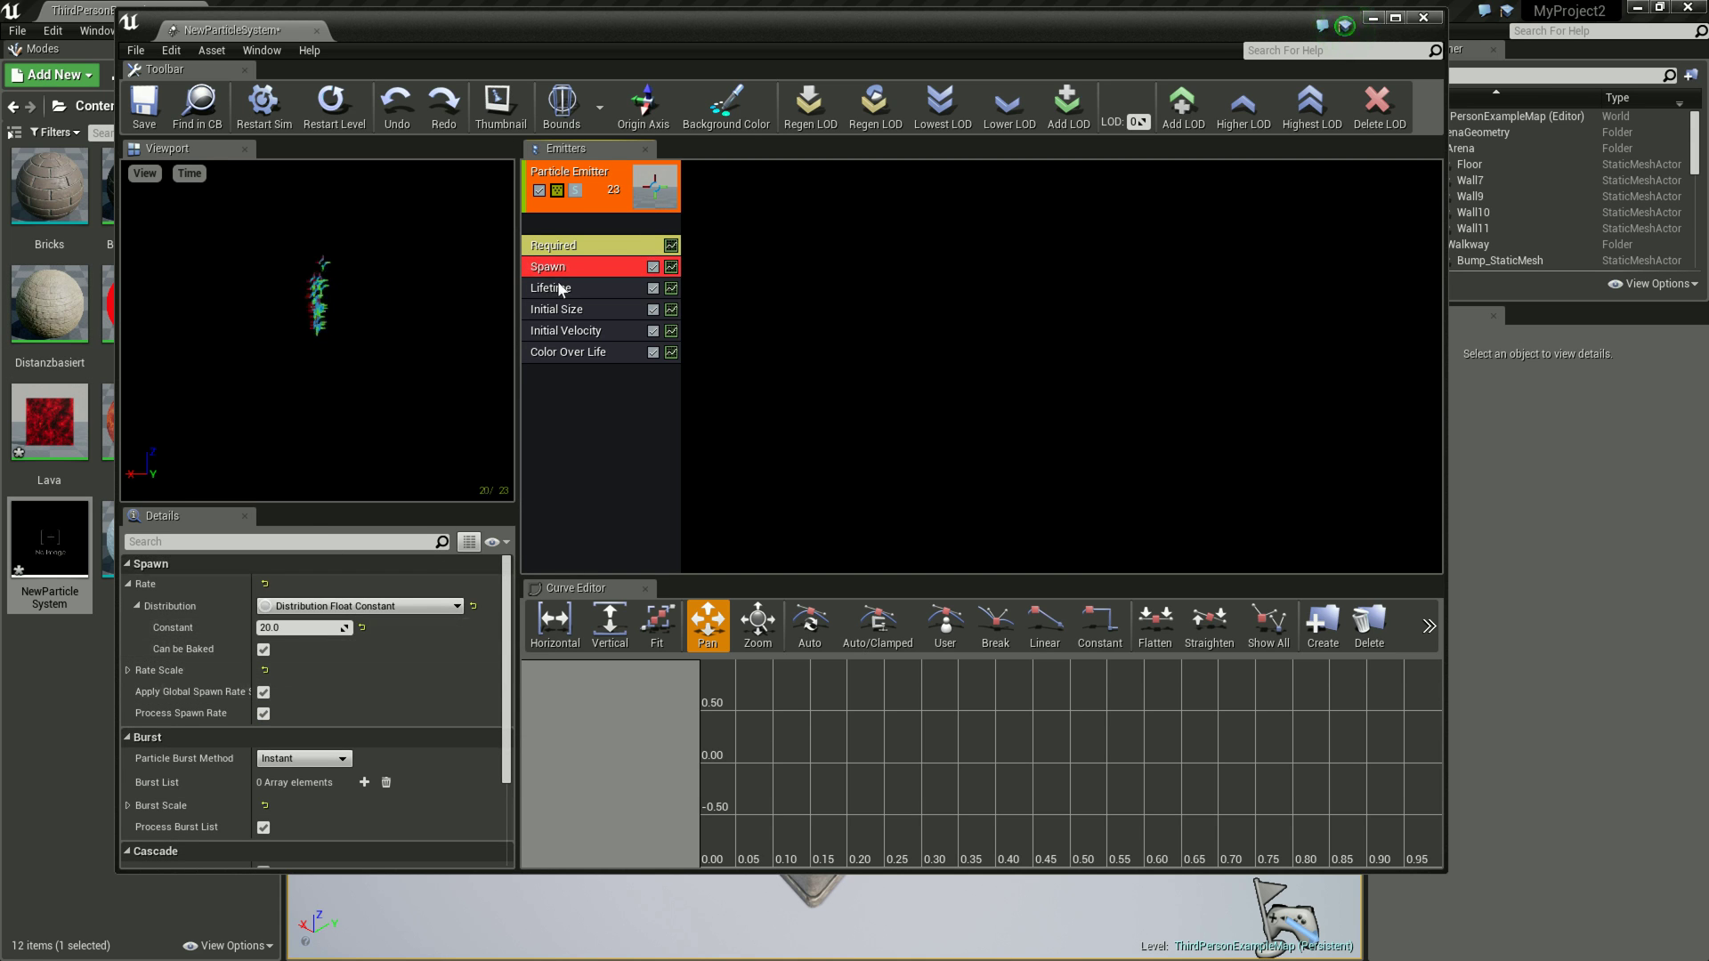
Step: Review the Required module's material, duration, delay and Sub UV settings, then open the material picker
{"action": "left_click", "coordinate": [561, 246]}
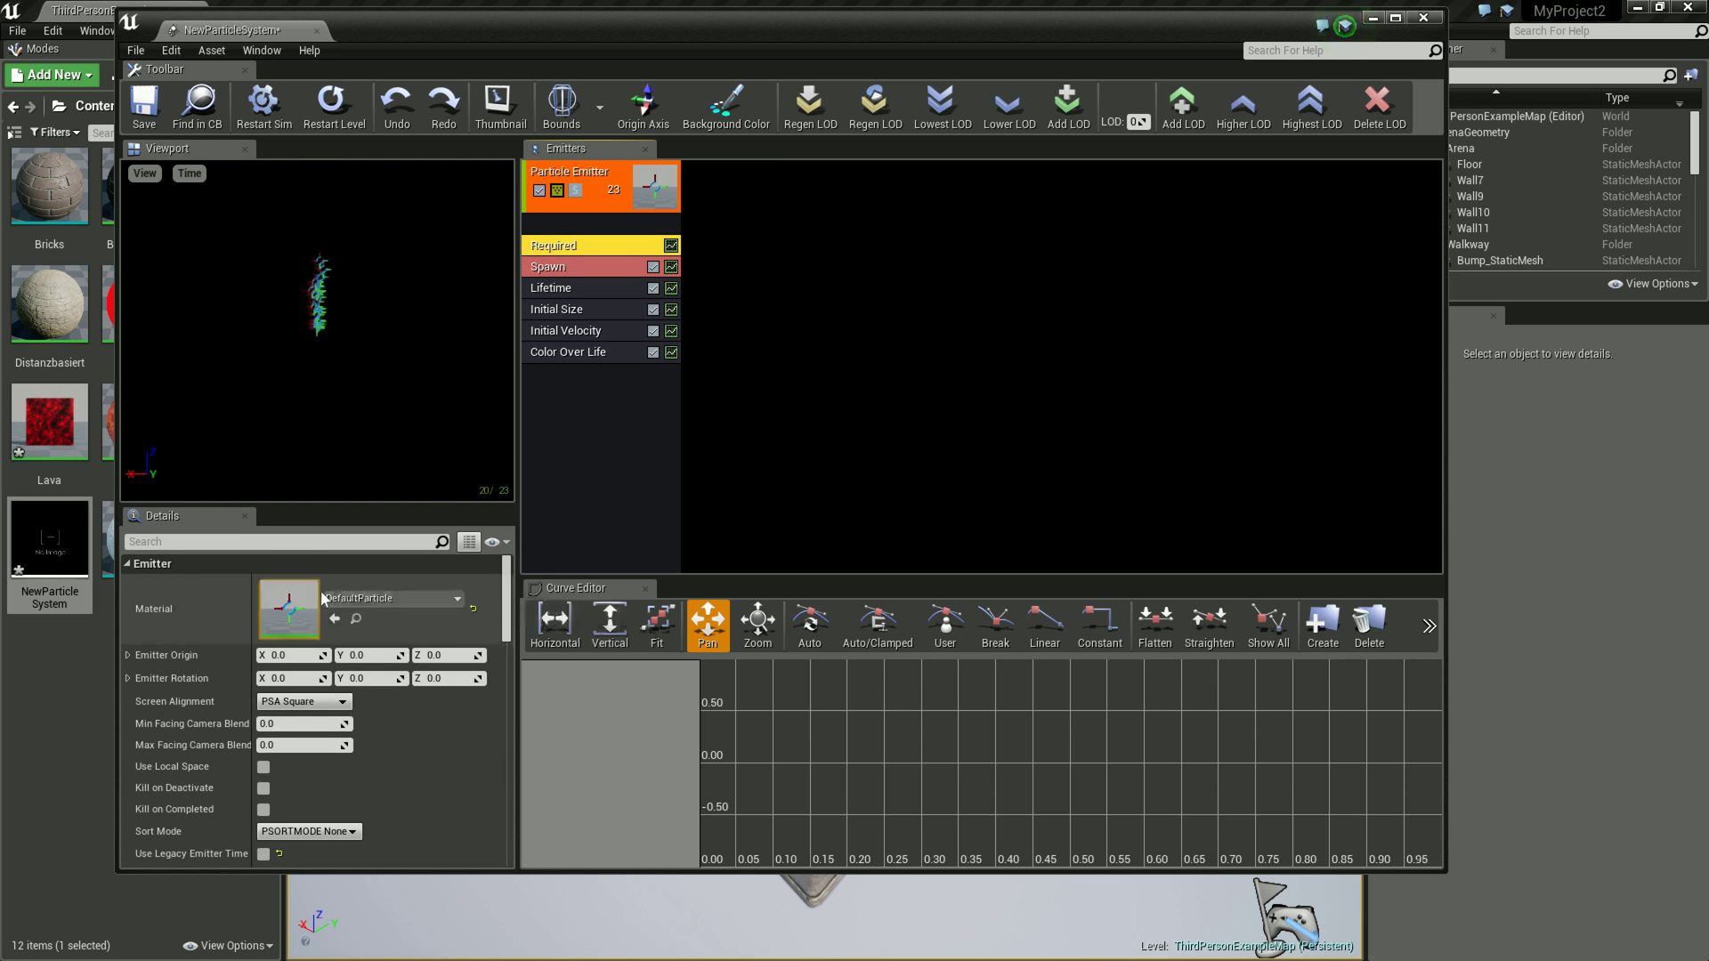
{"action": "scroll", "coordinate": [406, 771], "scroll_direction": "down", "scroll_amount": 3}
{"action": "scroll", "coordinate": [362, 689], "scroll_direction": "down", "scroll_amount": 4}
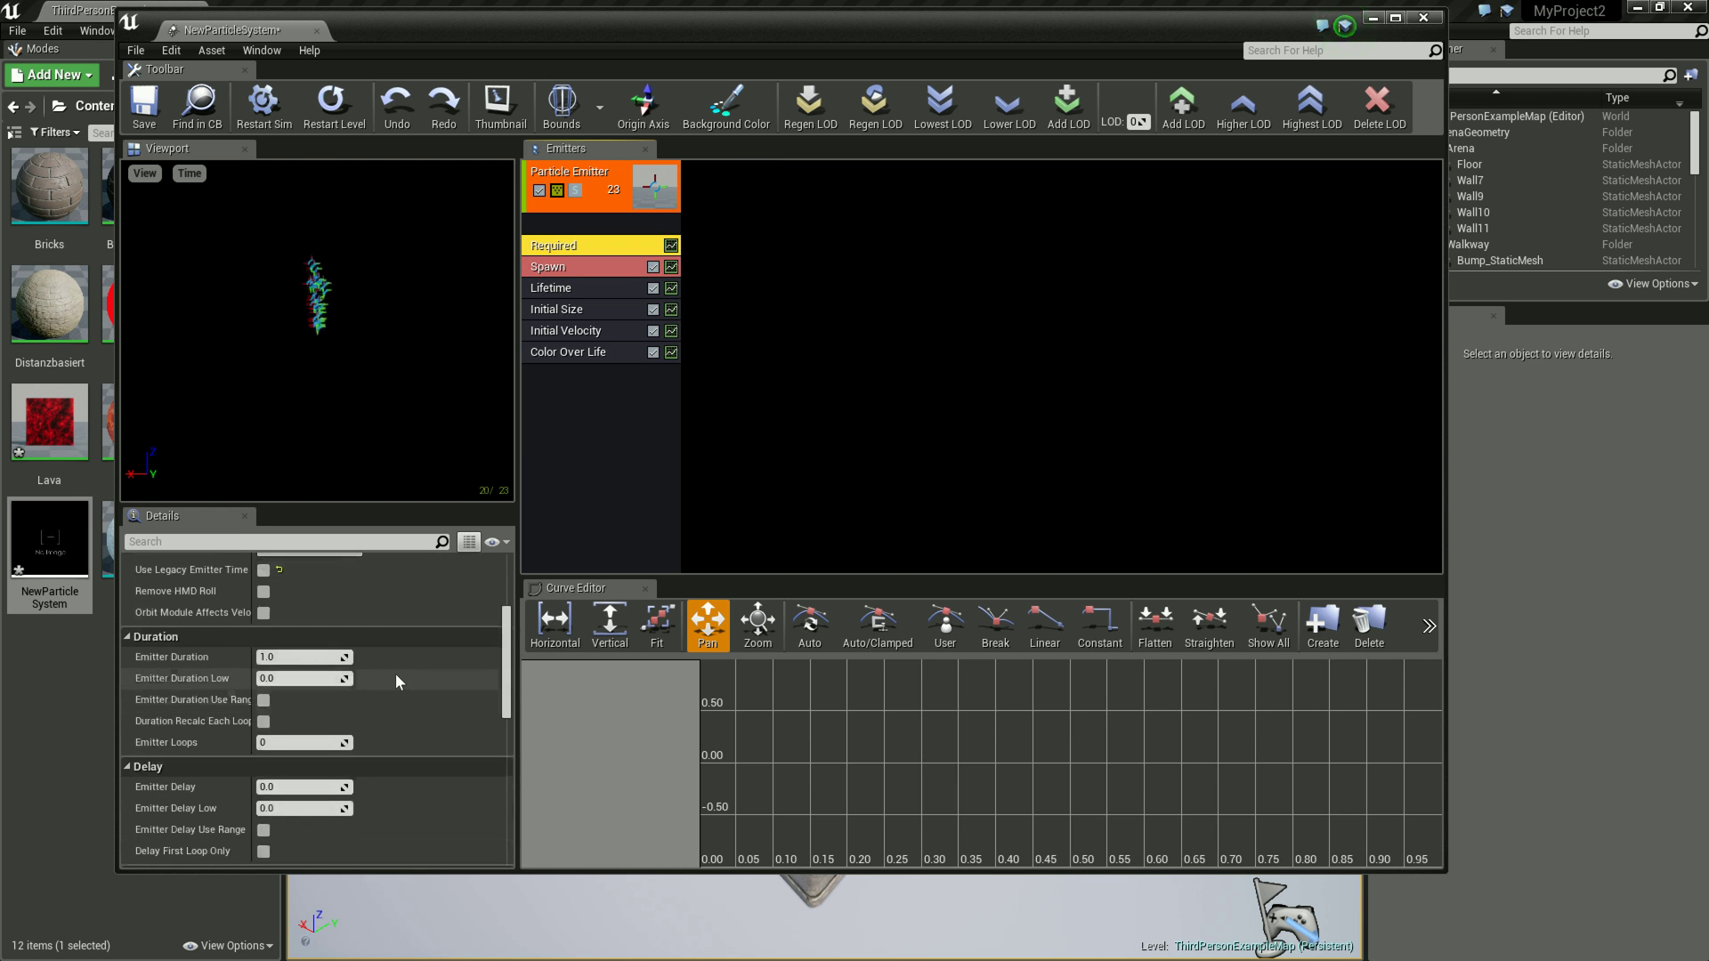
{"action": "scroll", "coordinate": [383, 663], "scroll_direction": "down", "scroll_amount": 4}
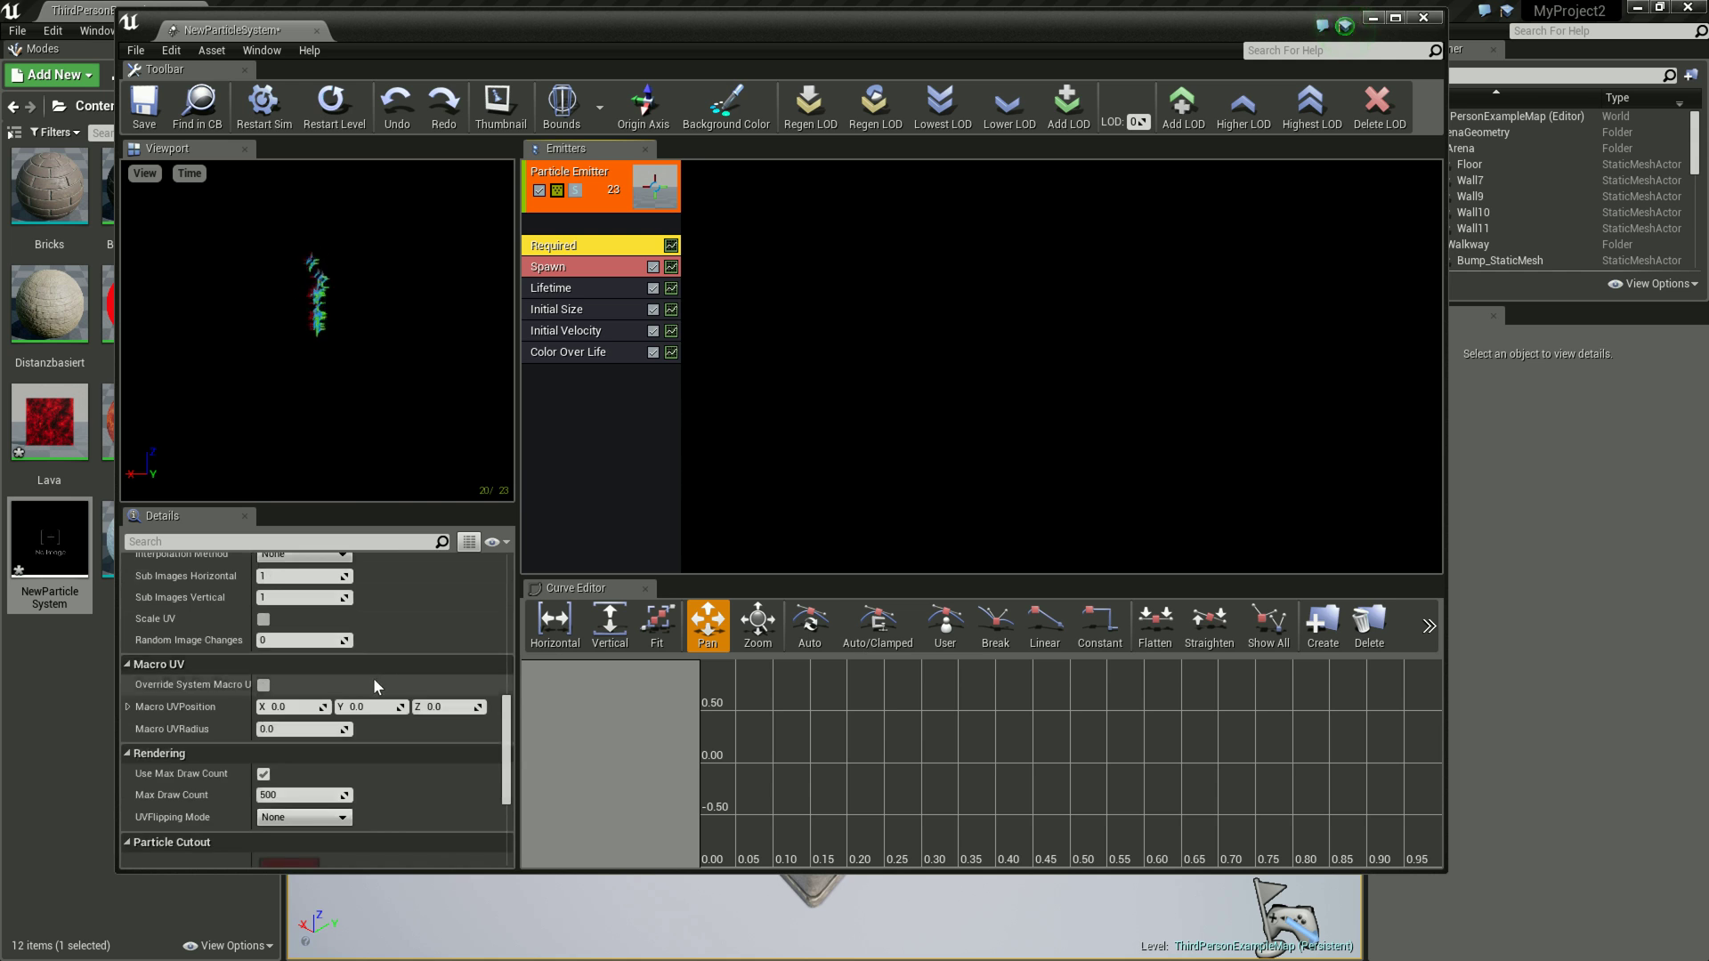
{"action": "scroll", "coordinate": [373, 676], "scroll_direction": "down", "scroll_amount": 2}
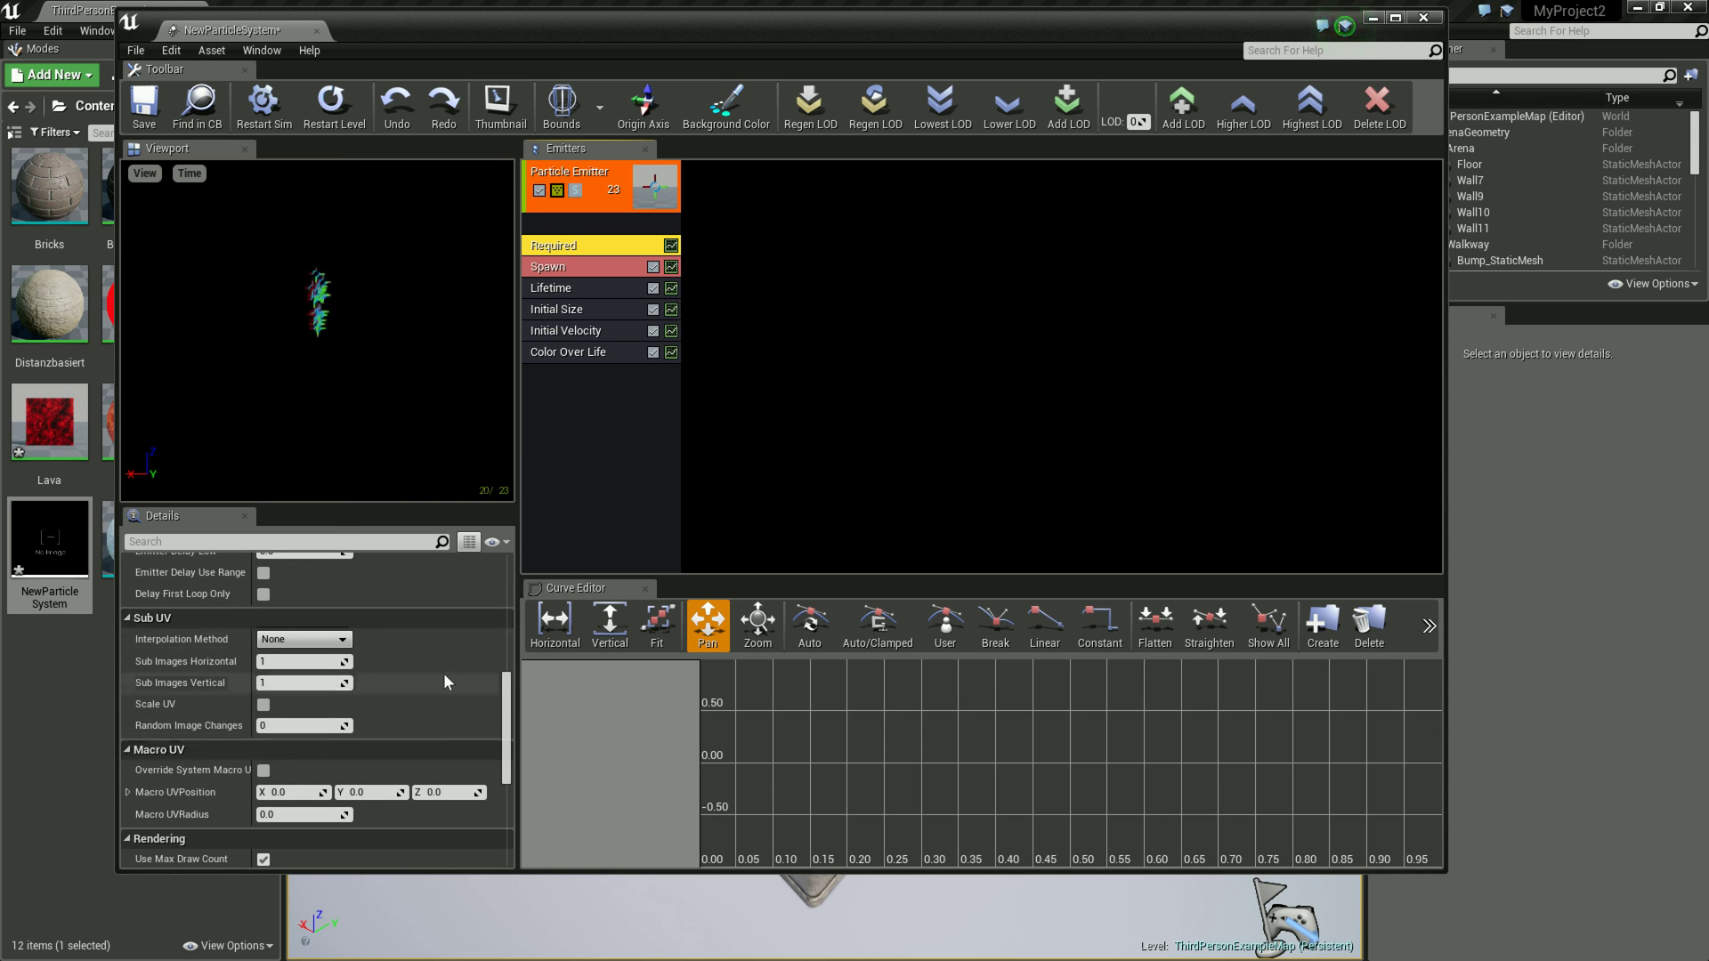
{"action": "scroll", "coordinate": [443, 673], "scroll_direction": "up", "scroll_amount": 5}
{"action": "scroll", "coordinate": [447, 675], "scroll_direction": "up", "scroll_amount": 5}
{"action": "left_click", "coordinate": [373, 598]}
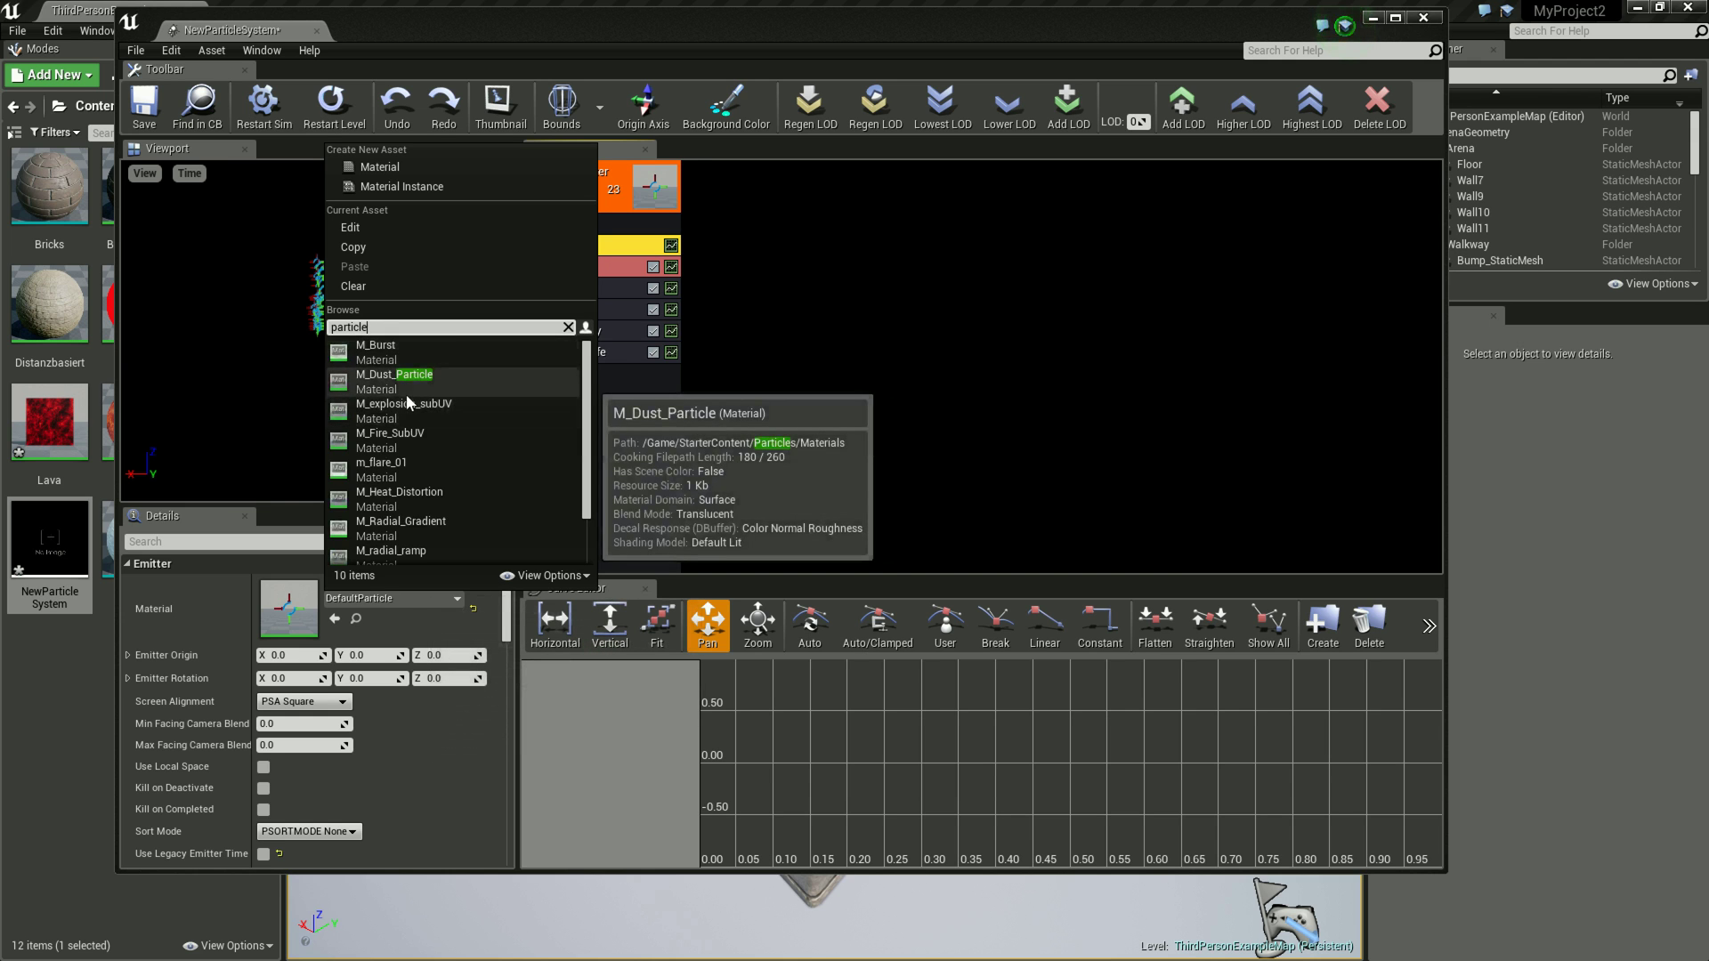
Step: Assign the M_explosion_subUV material to the emitter in place of DefaultParticle
{"action": "left_click", "coordinate": [409, 413]}
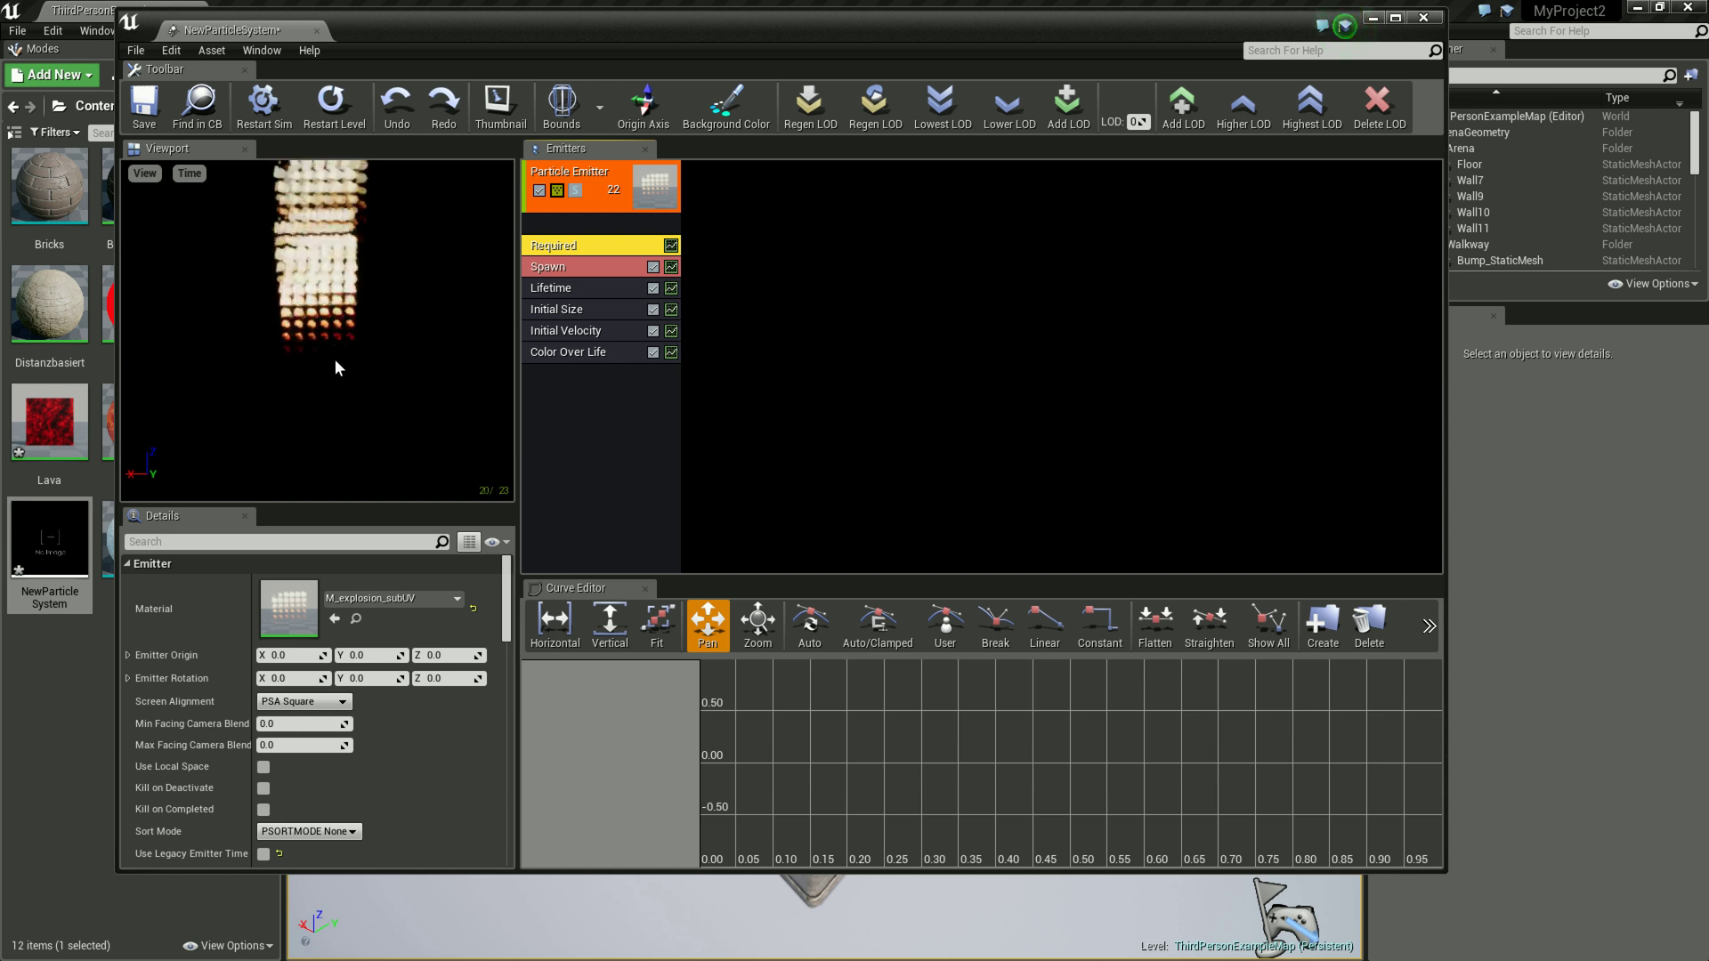
{"action": "scroll", "coordinate": [396, 760], "scroll_direction": "down", "scroll_amount": 5}
Step: Set Sub Images Horizontal and Sub Images Vertical to 6 each
{"action": "scroll", "coordinate": [408, 750], "scroll_direction": "down", "scroll_amount": 5}
{"action": "scroll", "coordinate": [404, 744], "scroll_direction": "down", "scroll_amount": 3}
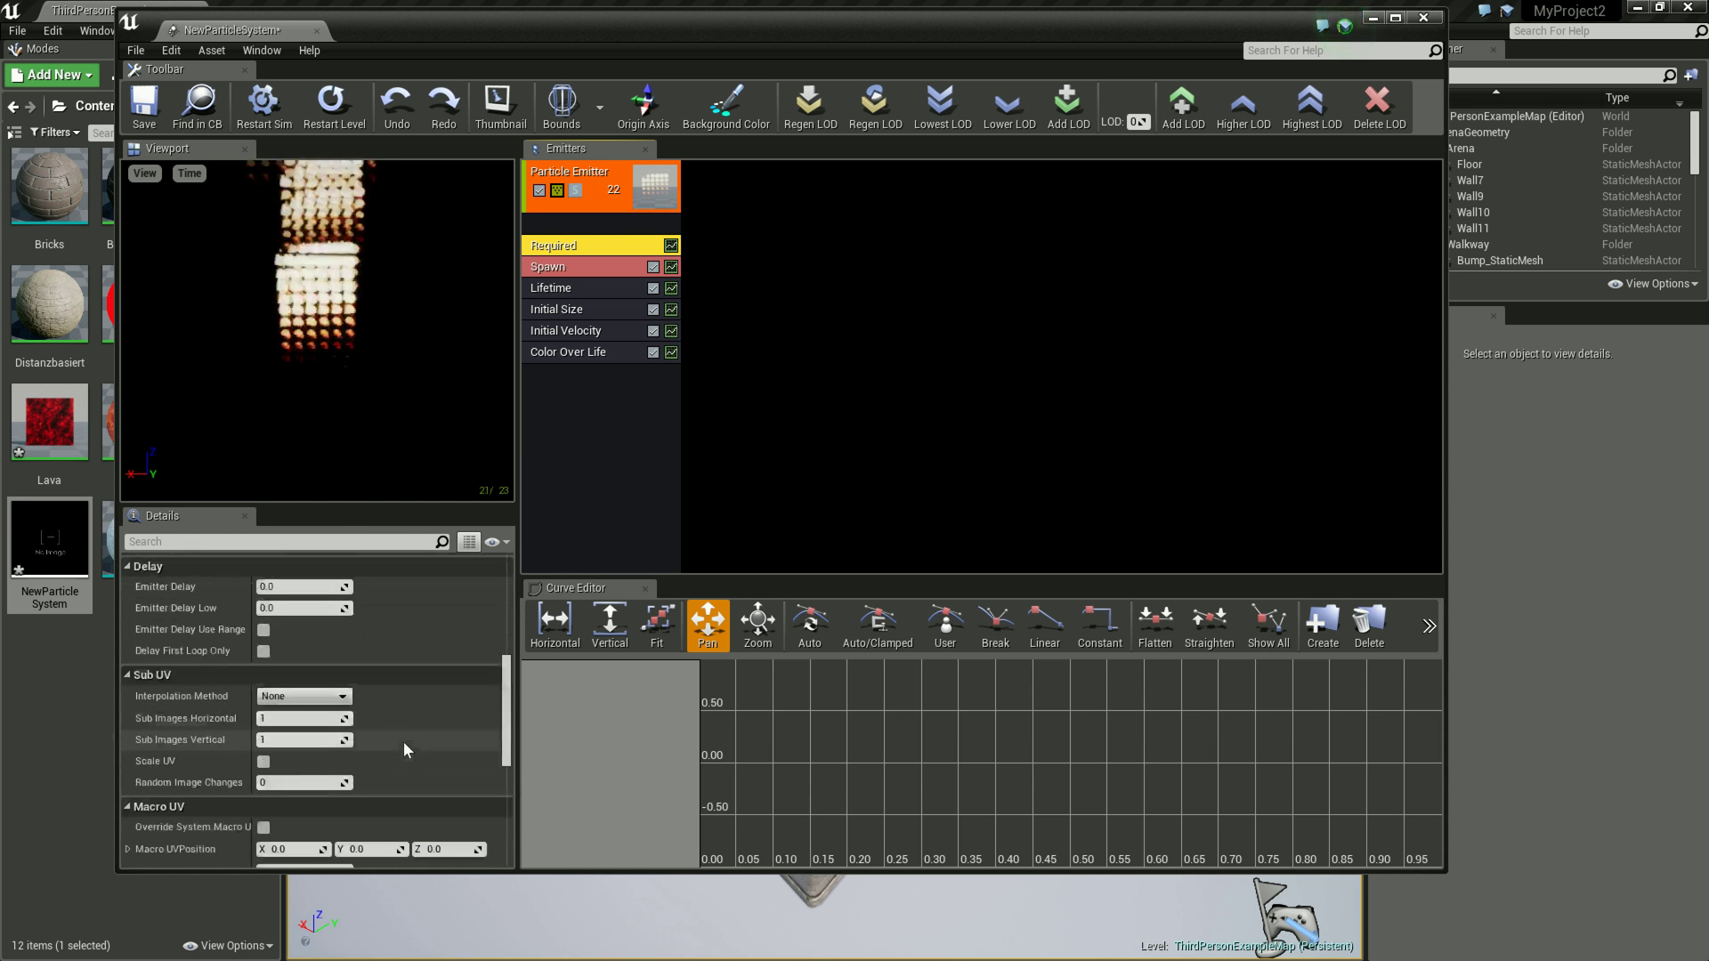
{"action": "left_click", "coordinate": [282, 717]}
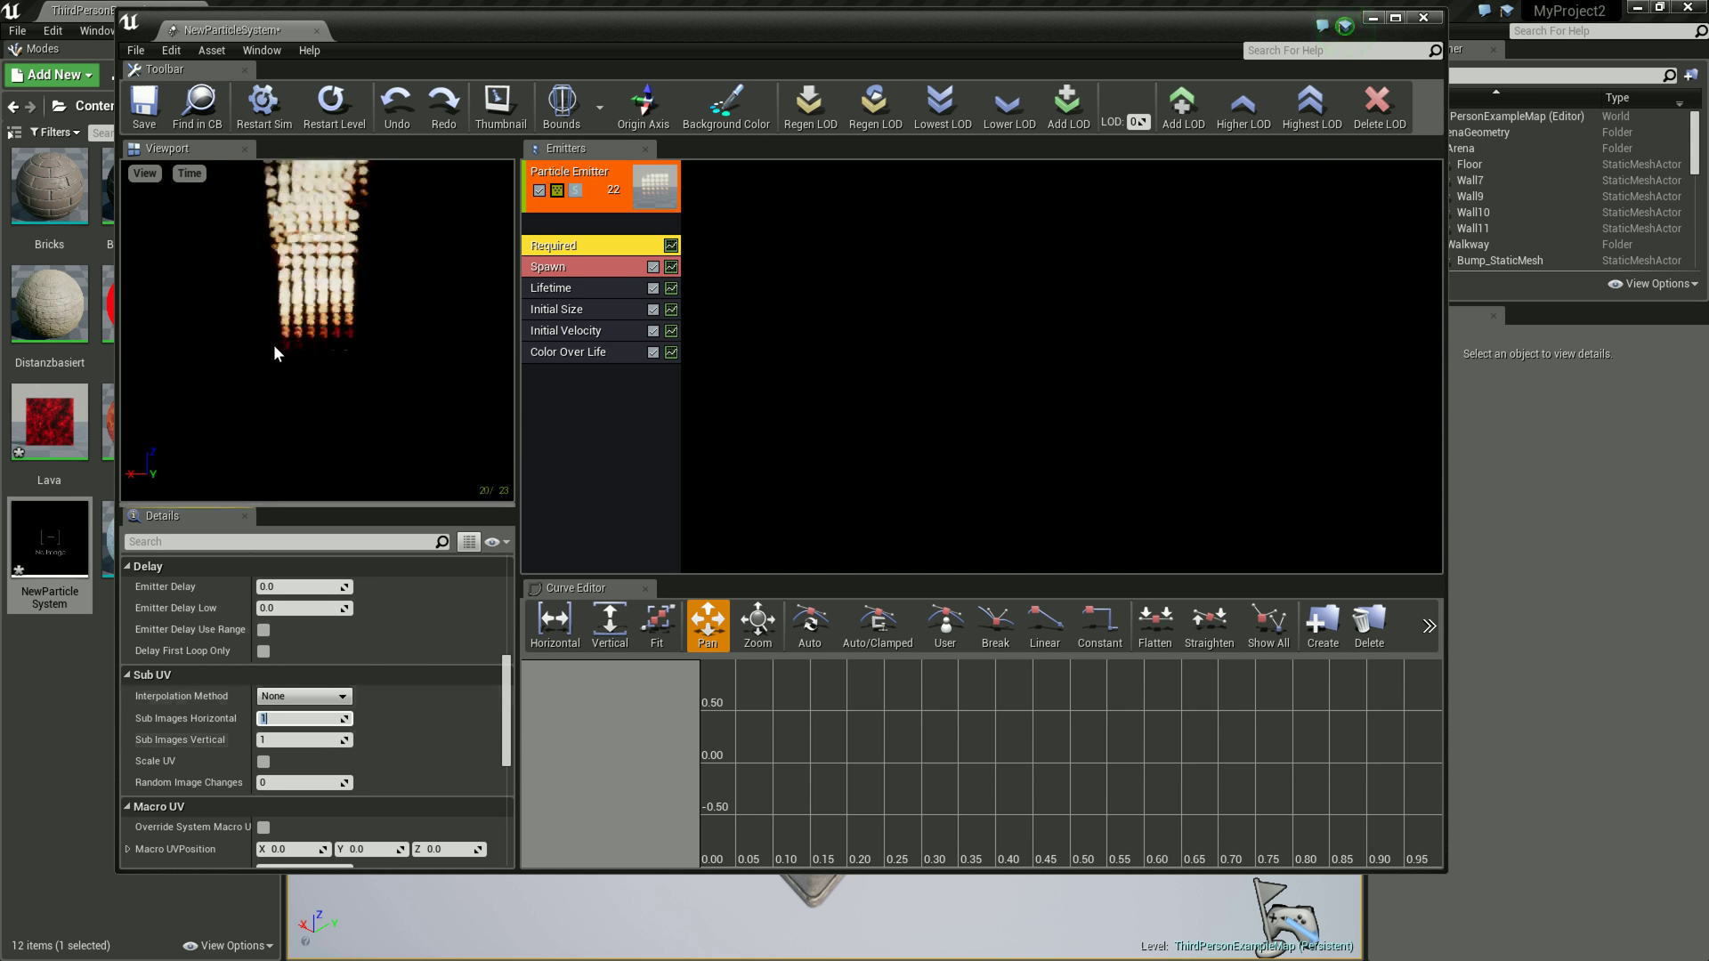
{"action": "type", "text": "6"}
{"action": "key", "text": "Return"}
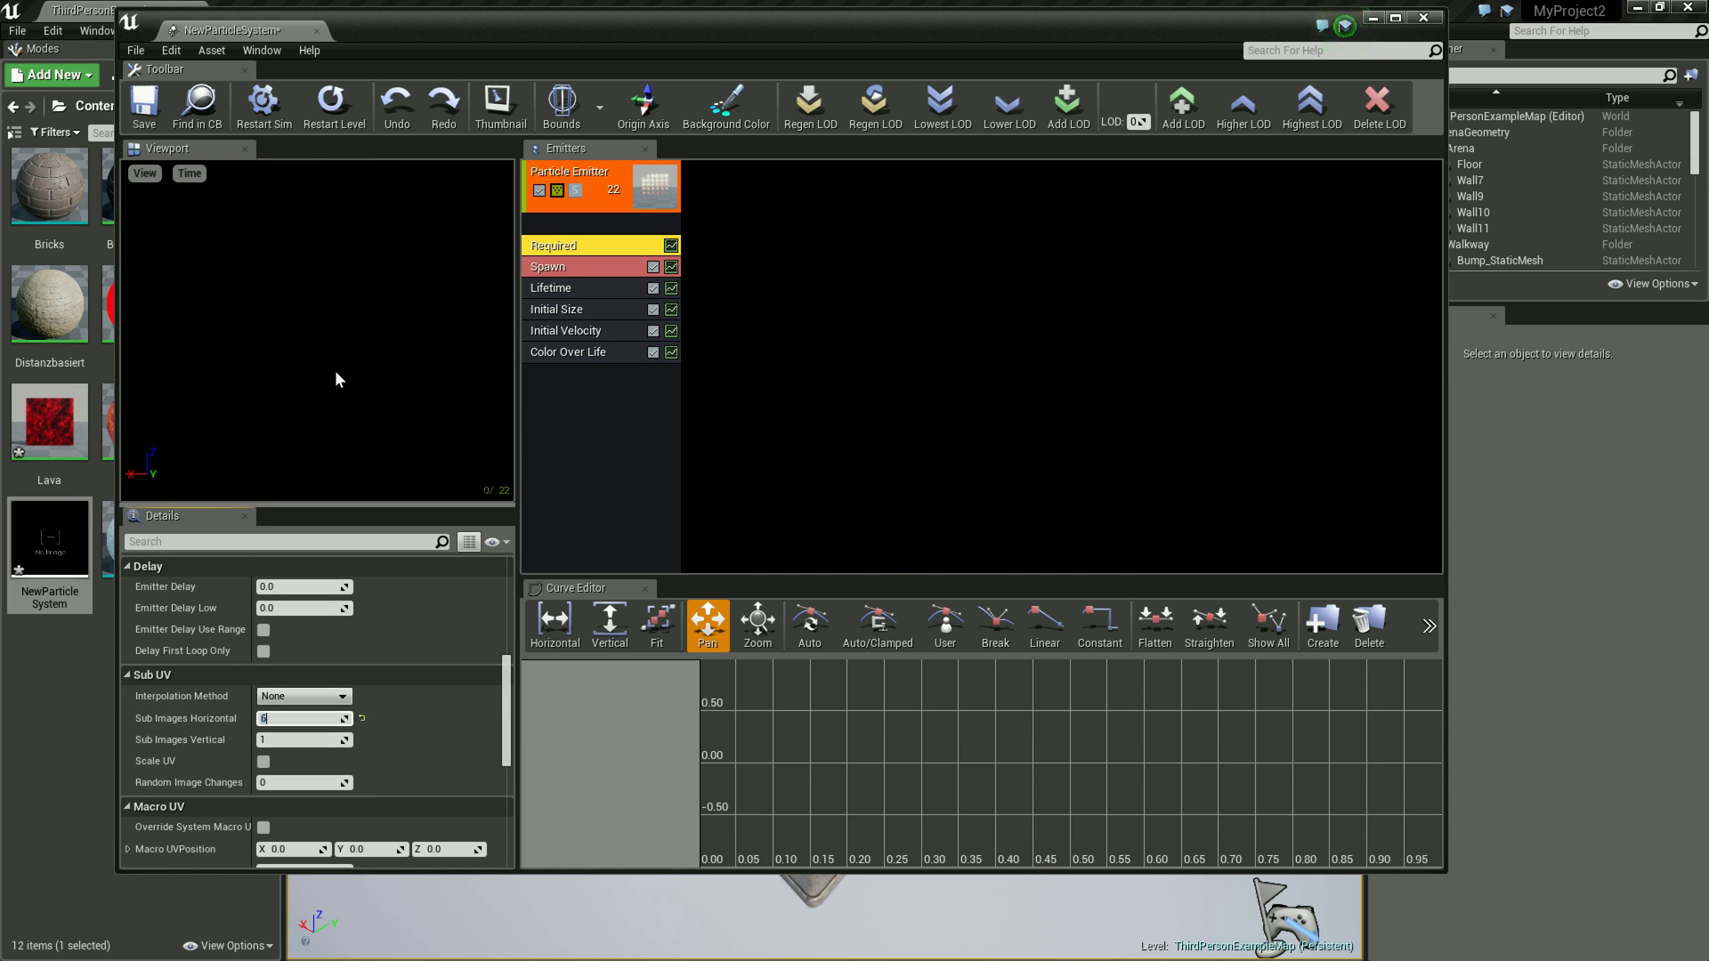
{"action": "left_click", "coordinate": [272, 740]}
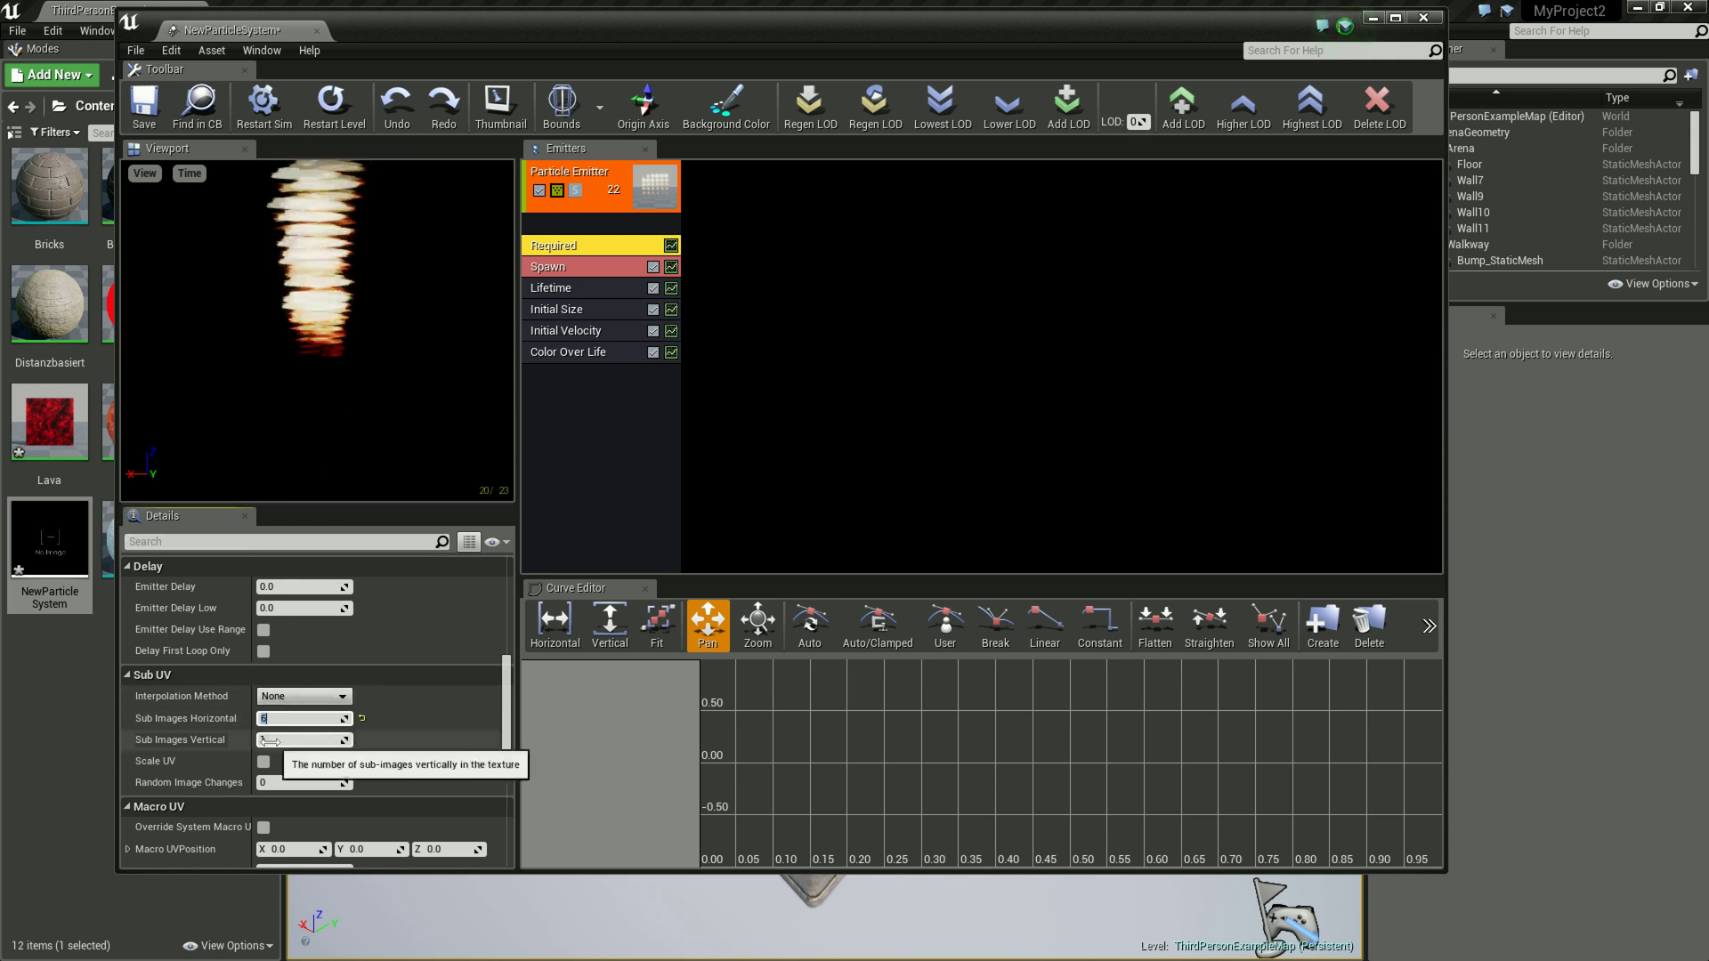
{"action": "type", "text": "6"}
{"action": "key", "text": "Return"}
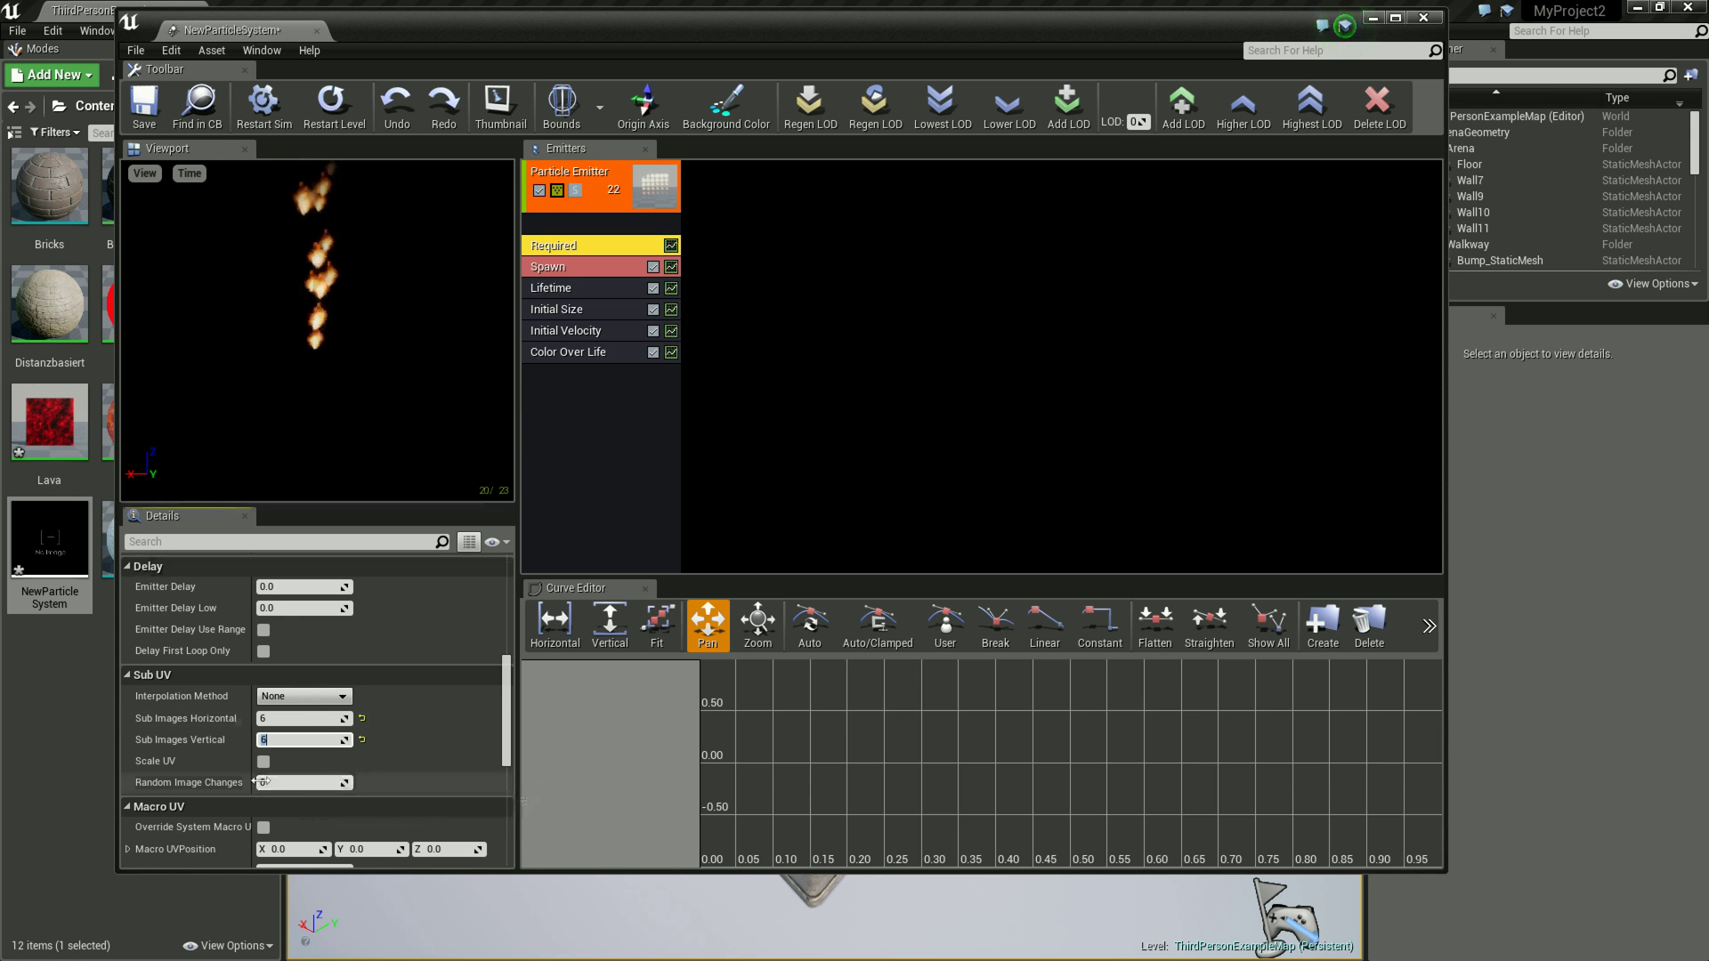
Step: Set the Sub UV interpolation method to Random
{"action": "left_click", "coordinate": [344, 697]}
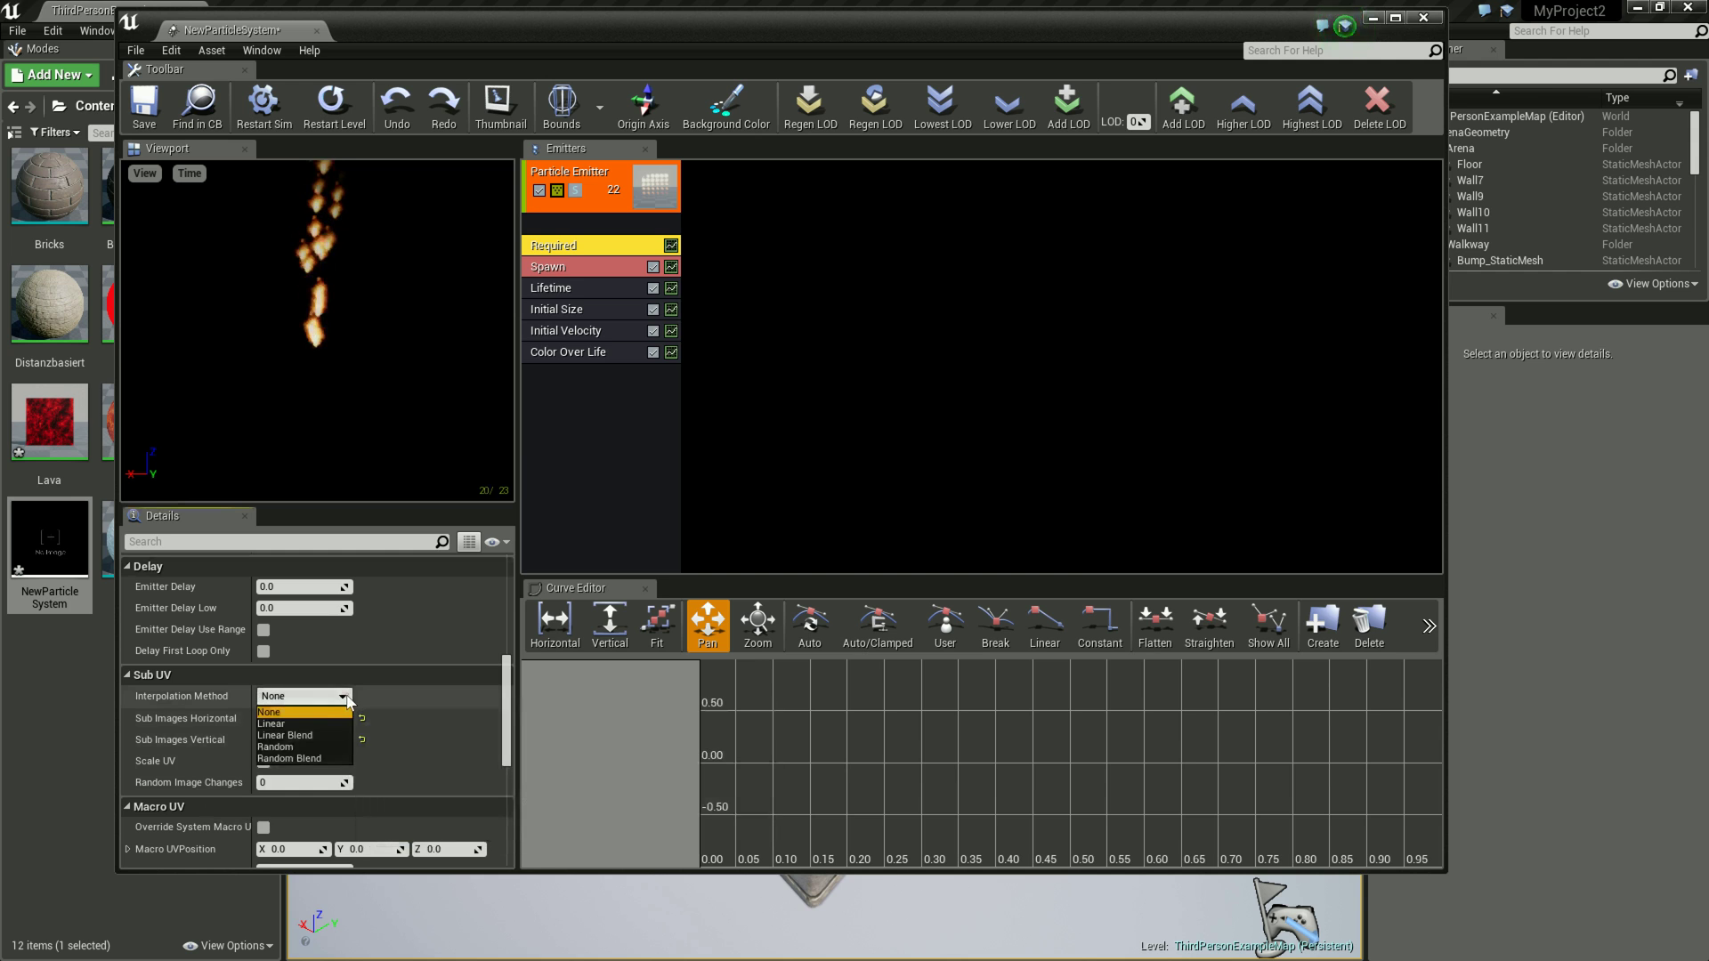
{"action": "left_click", "coordinate": [312, 724]}
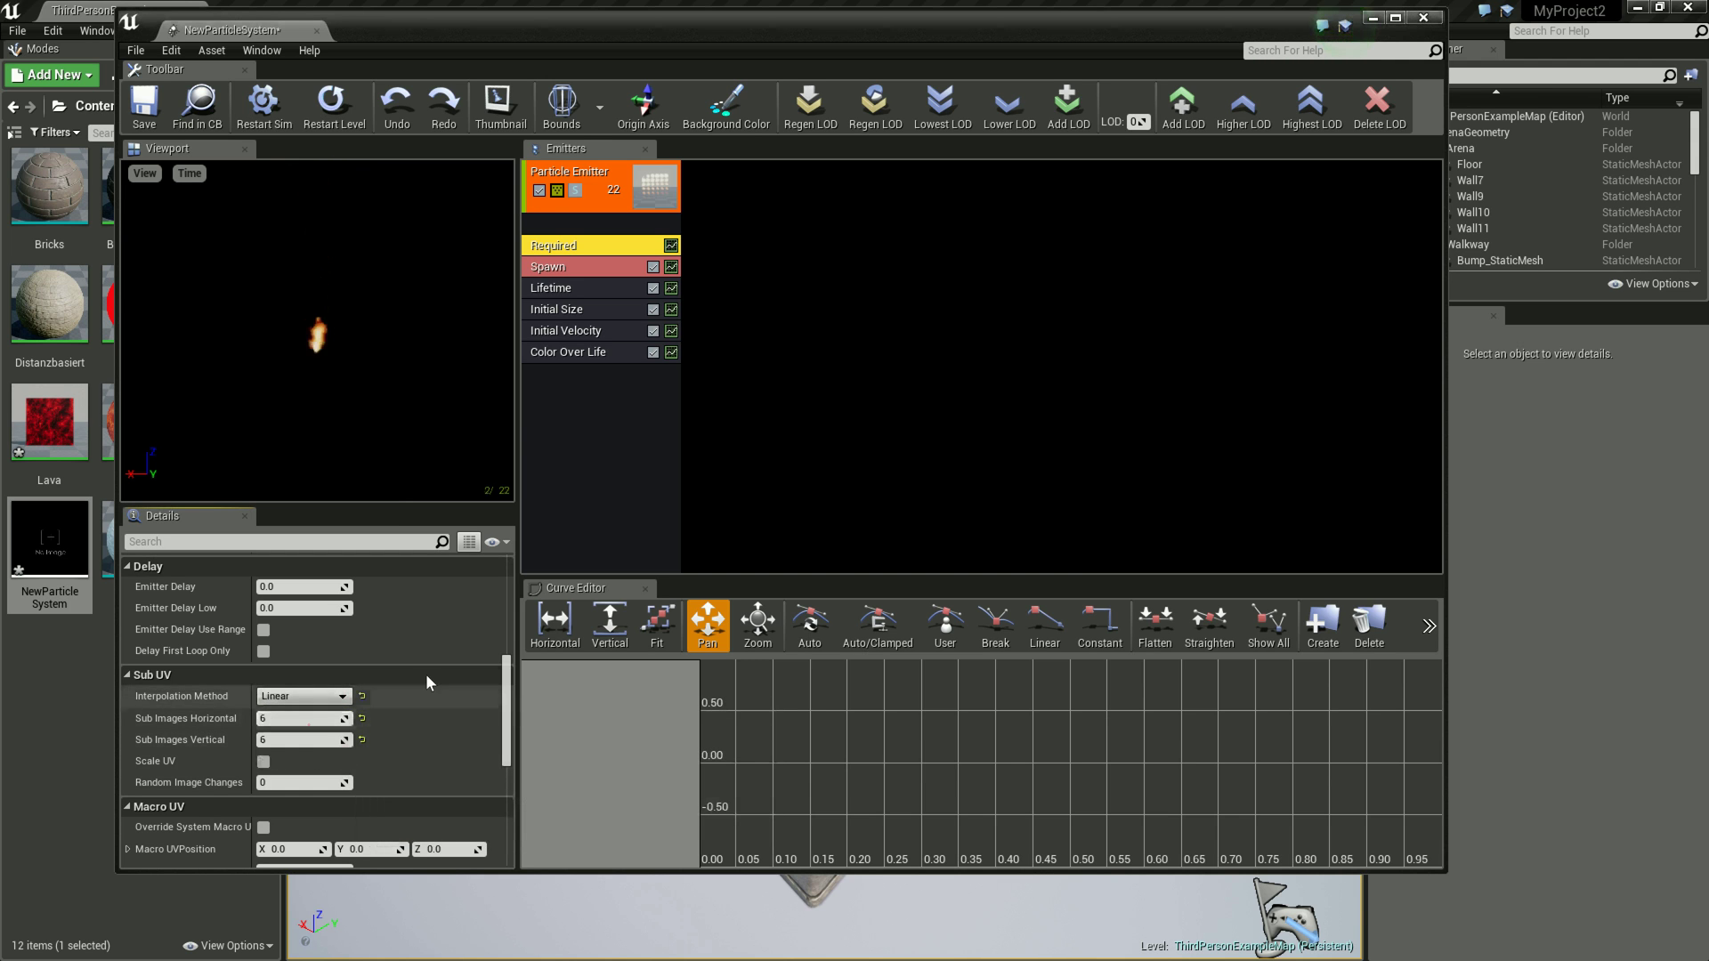
{"action": "left_click", "coordinate": [302, 697]}
{"action": "left_click", "coordinate": [302, 735]}
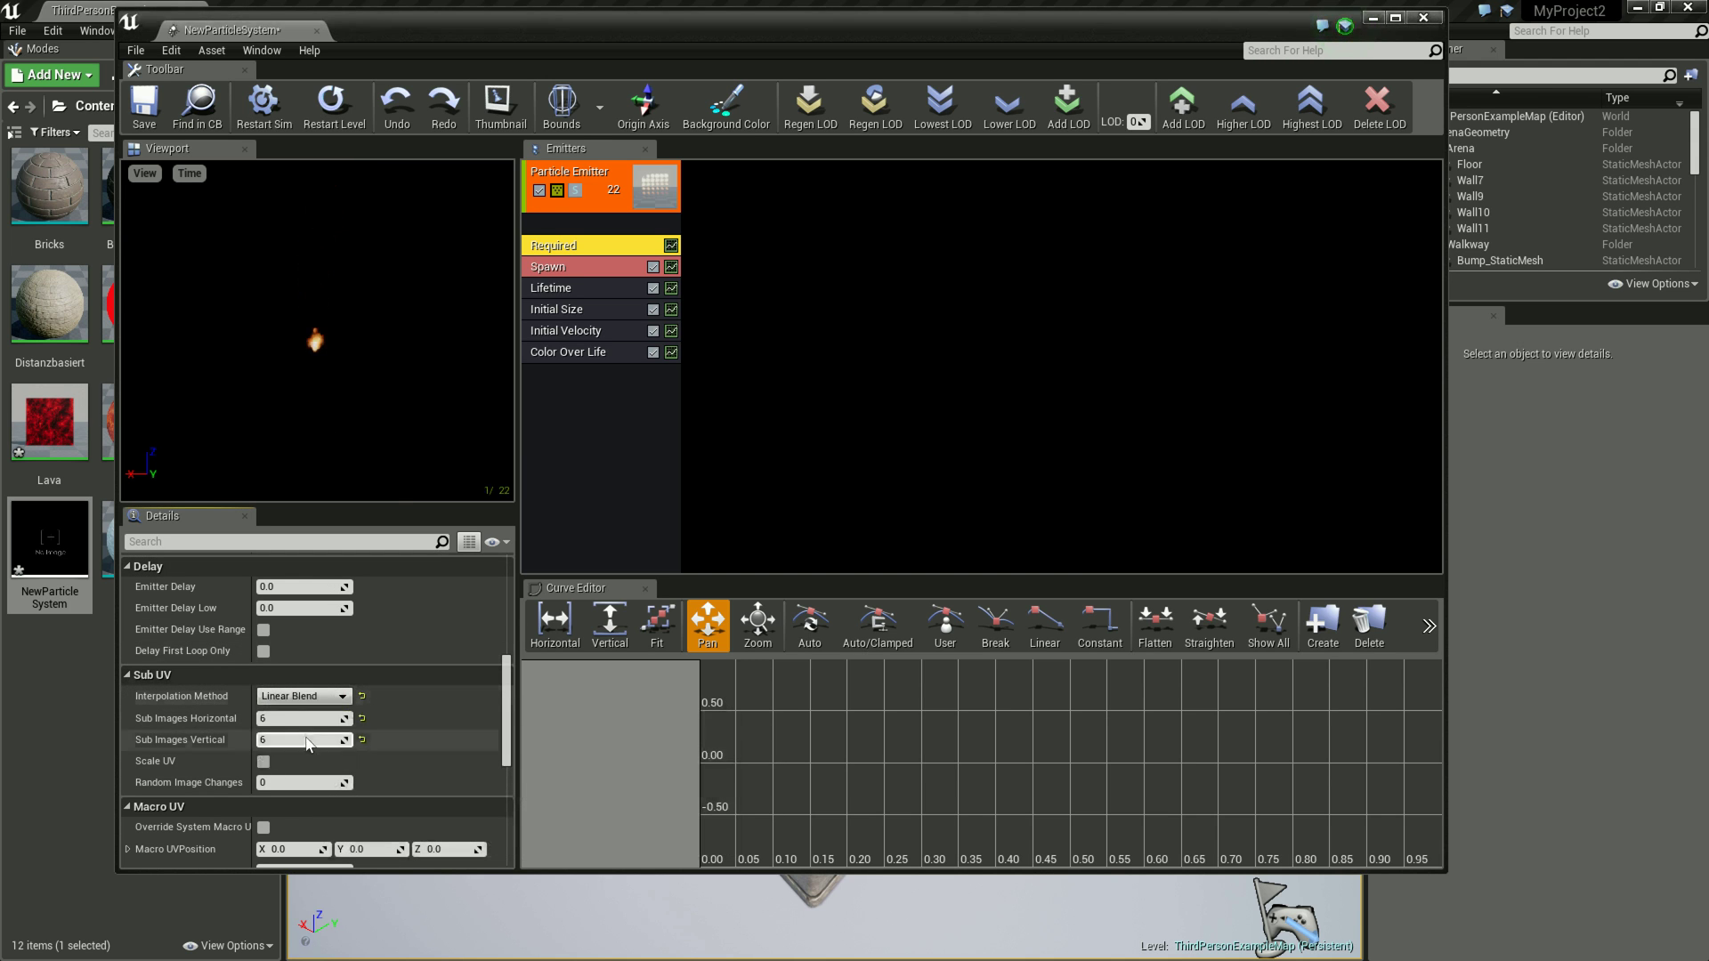
{"action": "left_click", "coordinate": [351, 697]}
{"action": "left_click", "coordinate": [303, 747]}
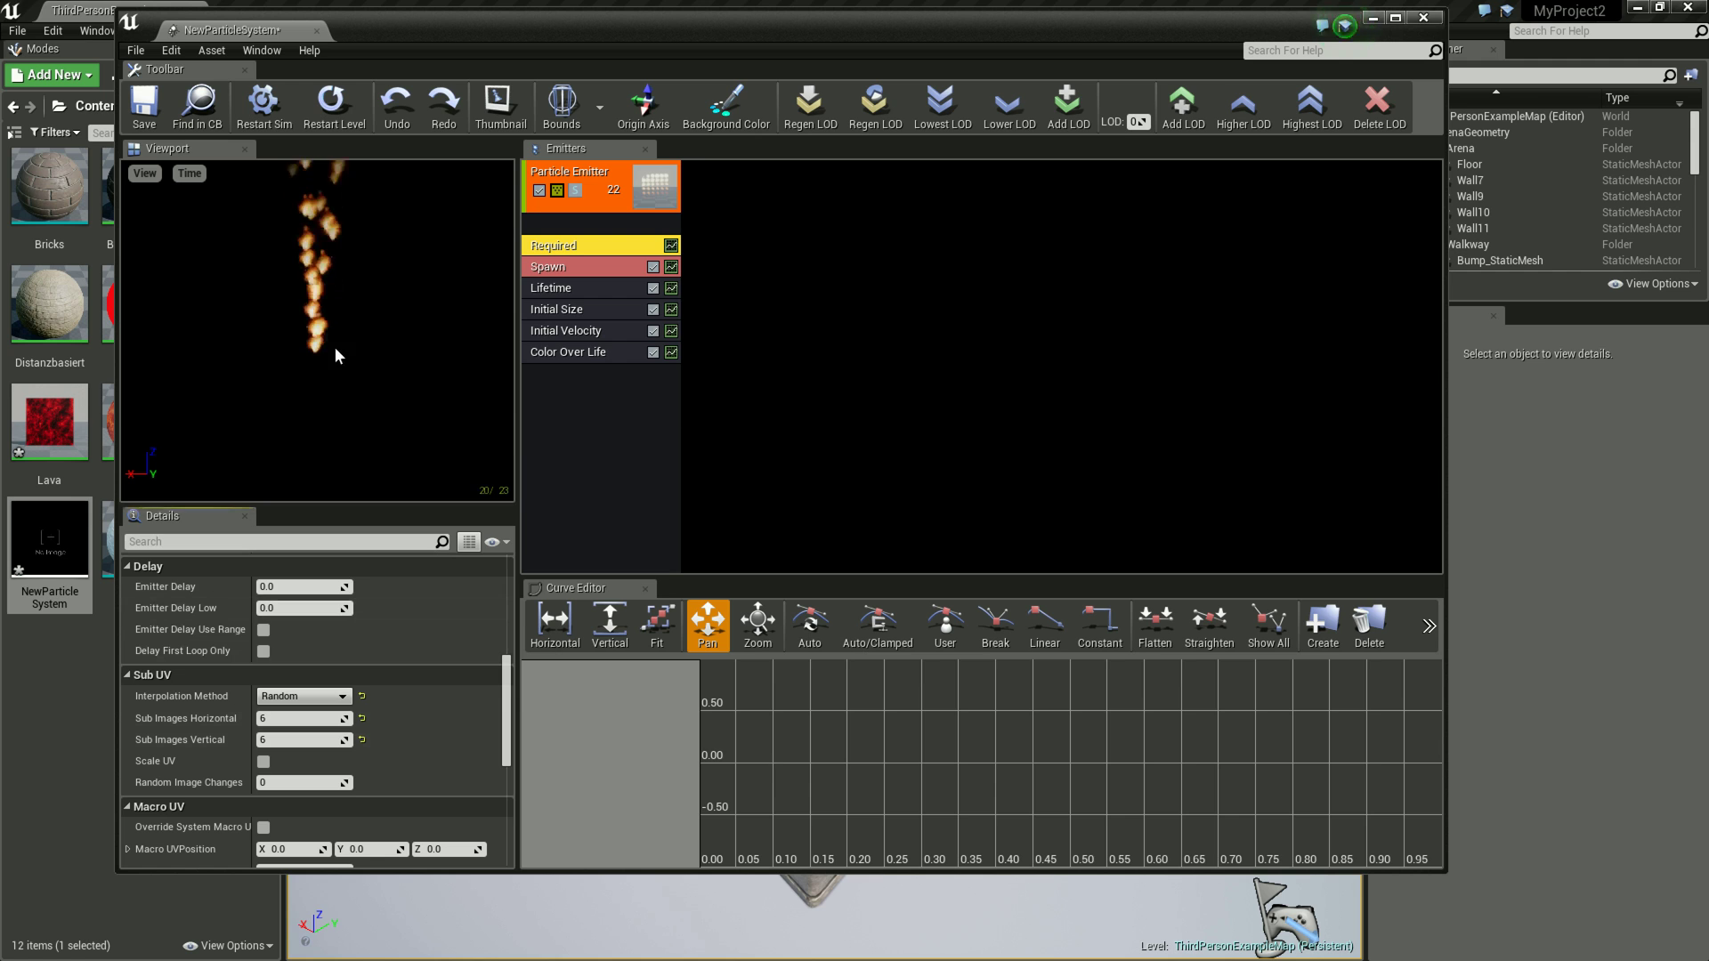
{"action": "scroll", "coordinate": [415, 659], "scroll_direction": "up", "scroll_amount": 5}
{"action": "scroll", "coordinate": [417, 658], "scroll_direction": "up", "scroll_amount": 5}
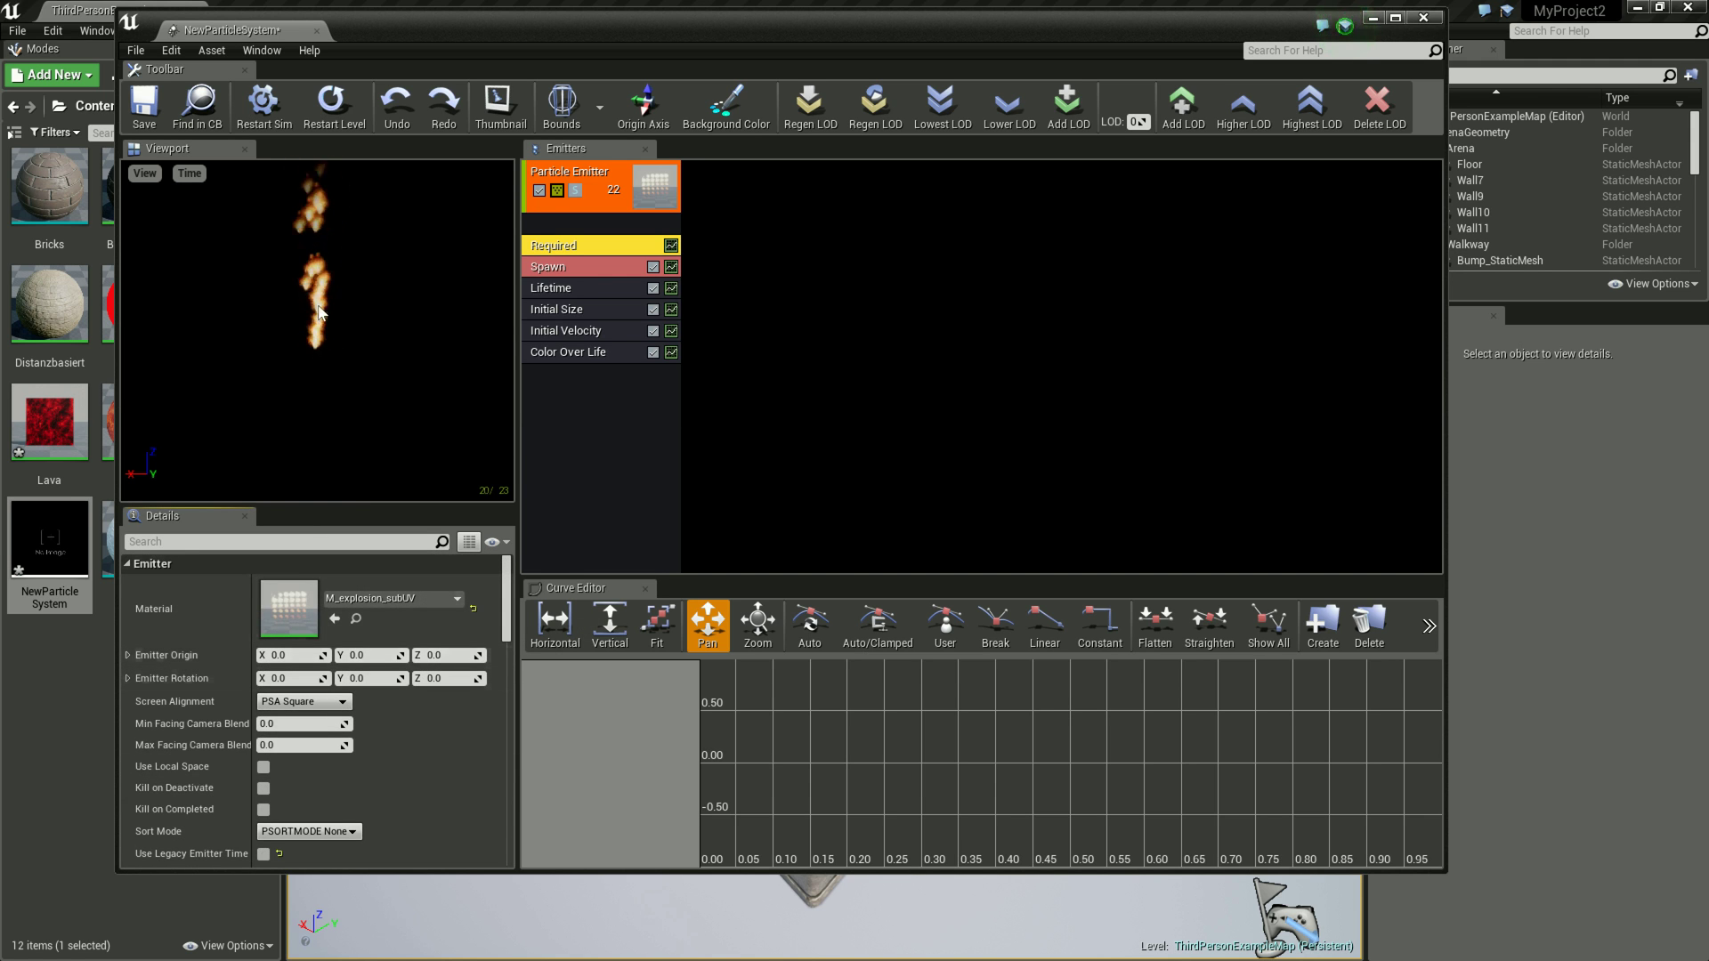
Step: Change the Initial Velocity Start Velocity Z range to Max 50 and Min 20
{"action": "left_click", "coordinate": [591, 332]}
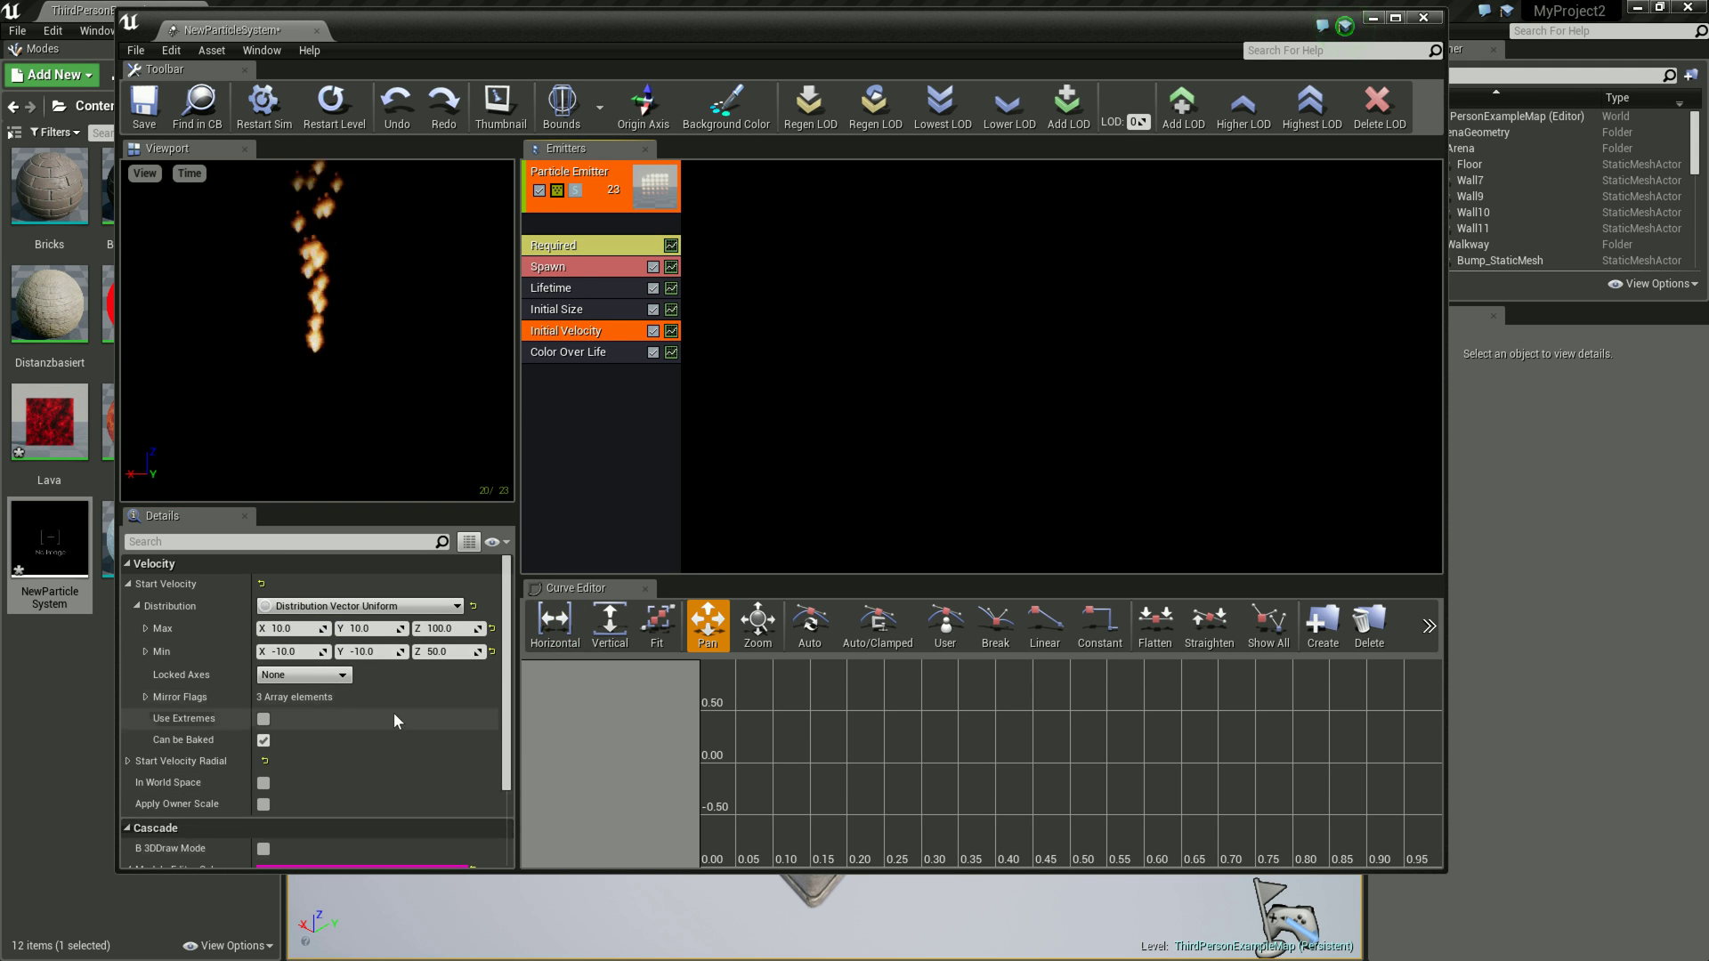
{"action": "scroll", "coordinate": [431, 725], "scroll_direction": "down", "scroll_amount": 3}
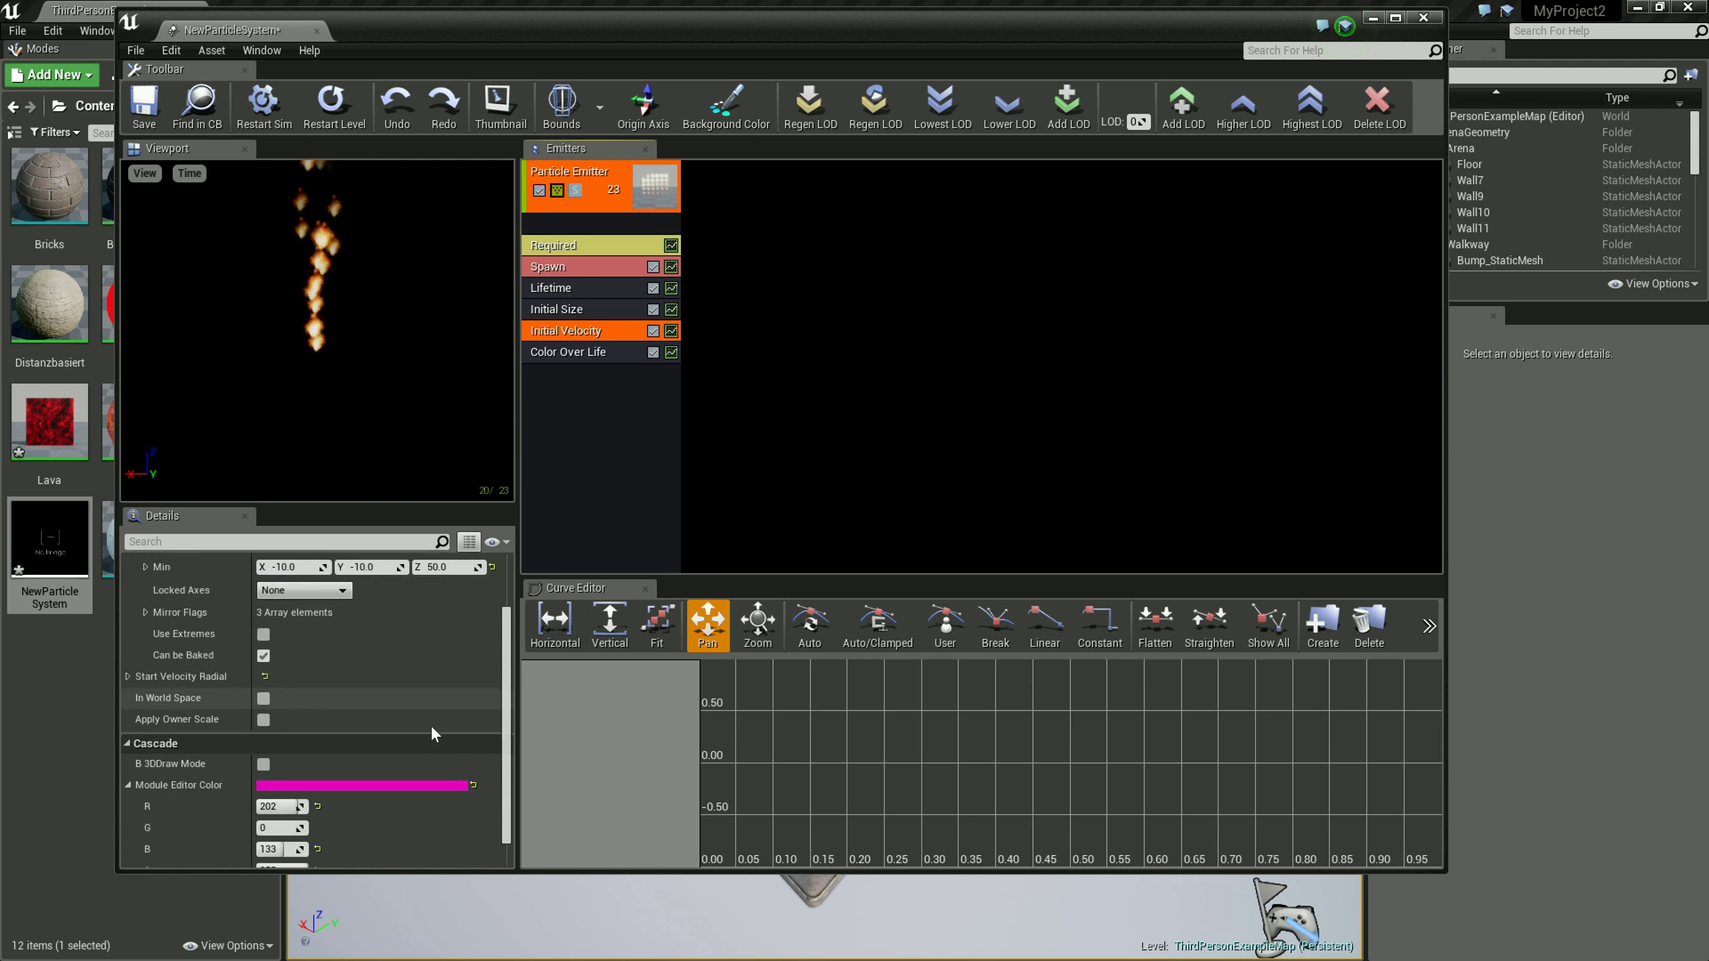
{"action": "scroll", "coordinate": [451, 657], "scroll_direction": "up", "scroll_amount": 2}
{"action": "scroll", "coordinate": [451, 649], "scroll_direction": "up", "scroll_amount": 1}
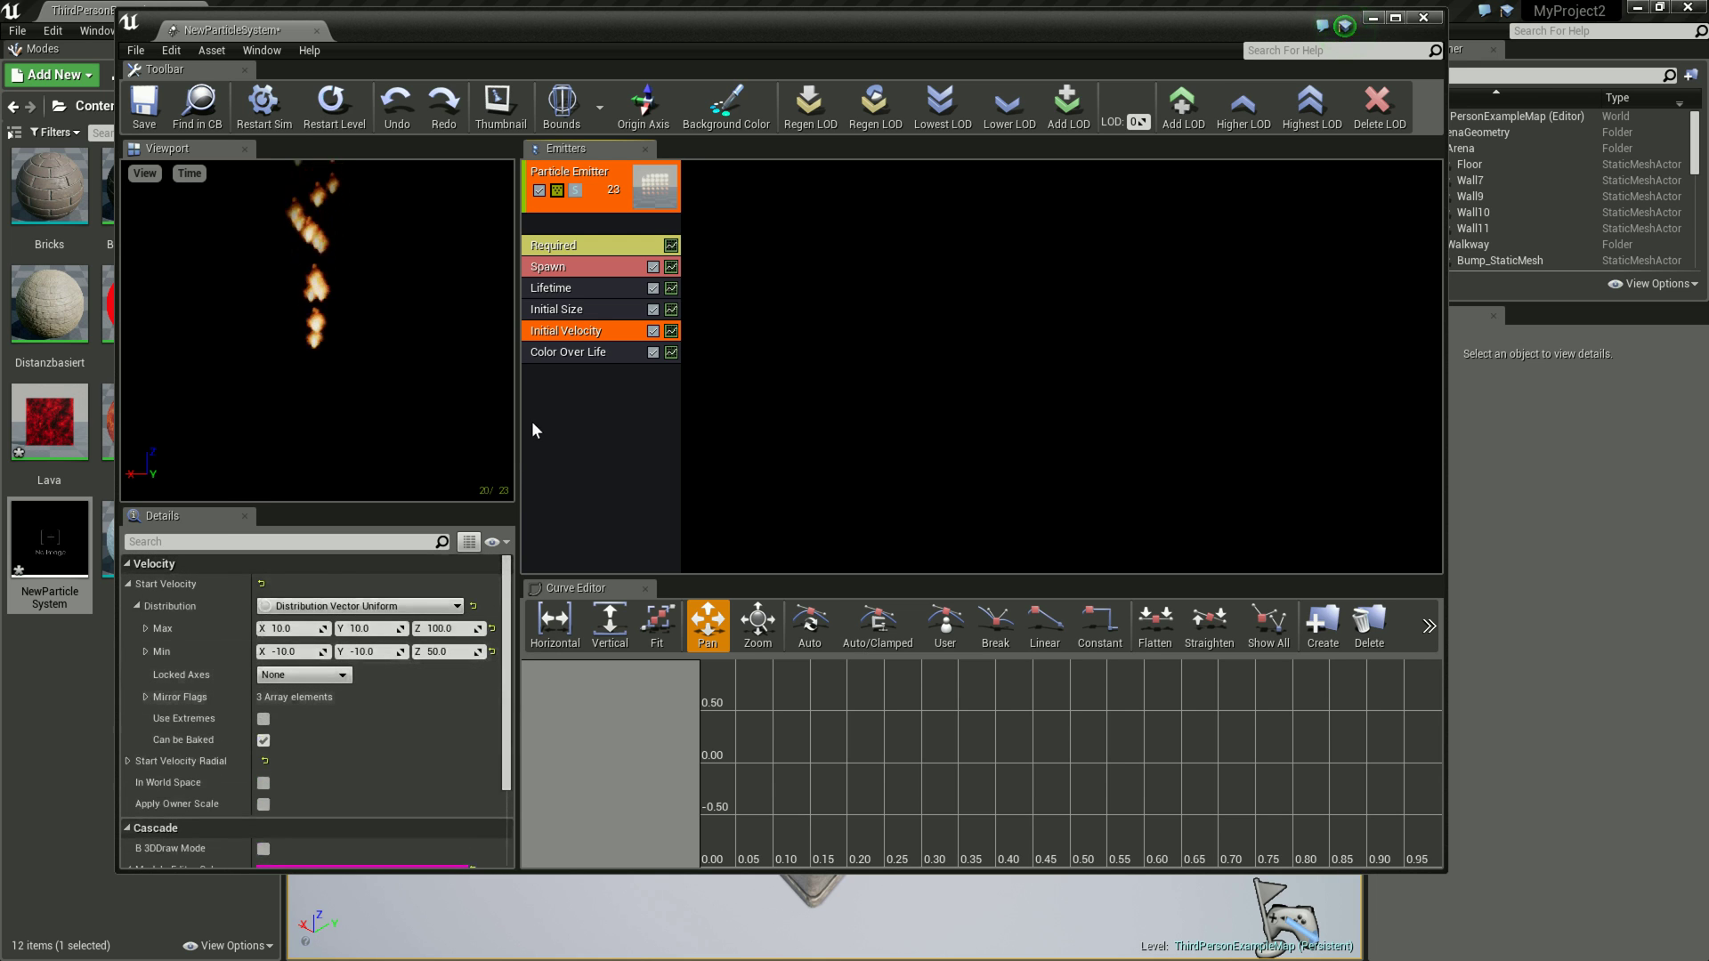
{"action": "left_click", "coordinate": [445, 629]}
{"action": "type", "text": "50"}
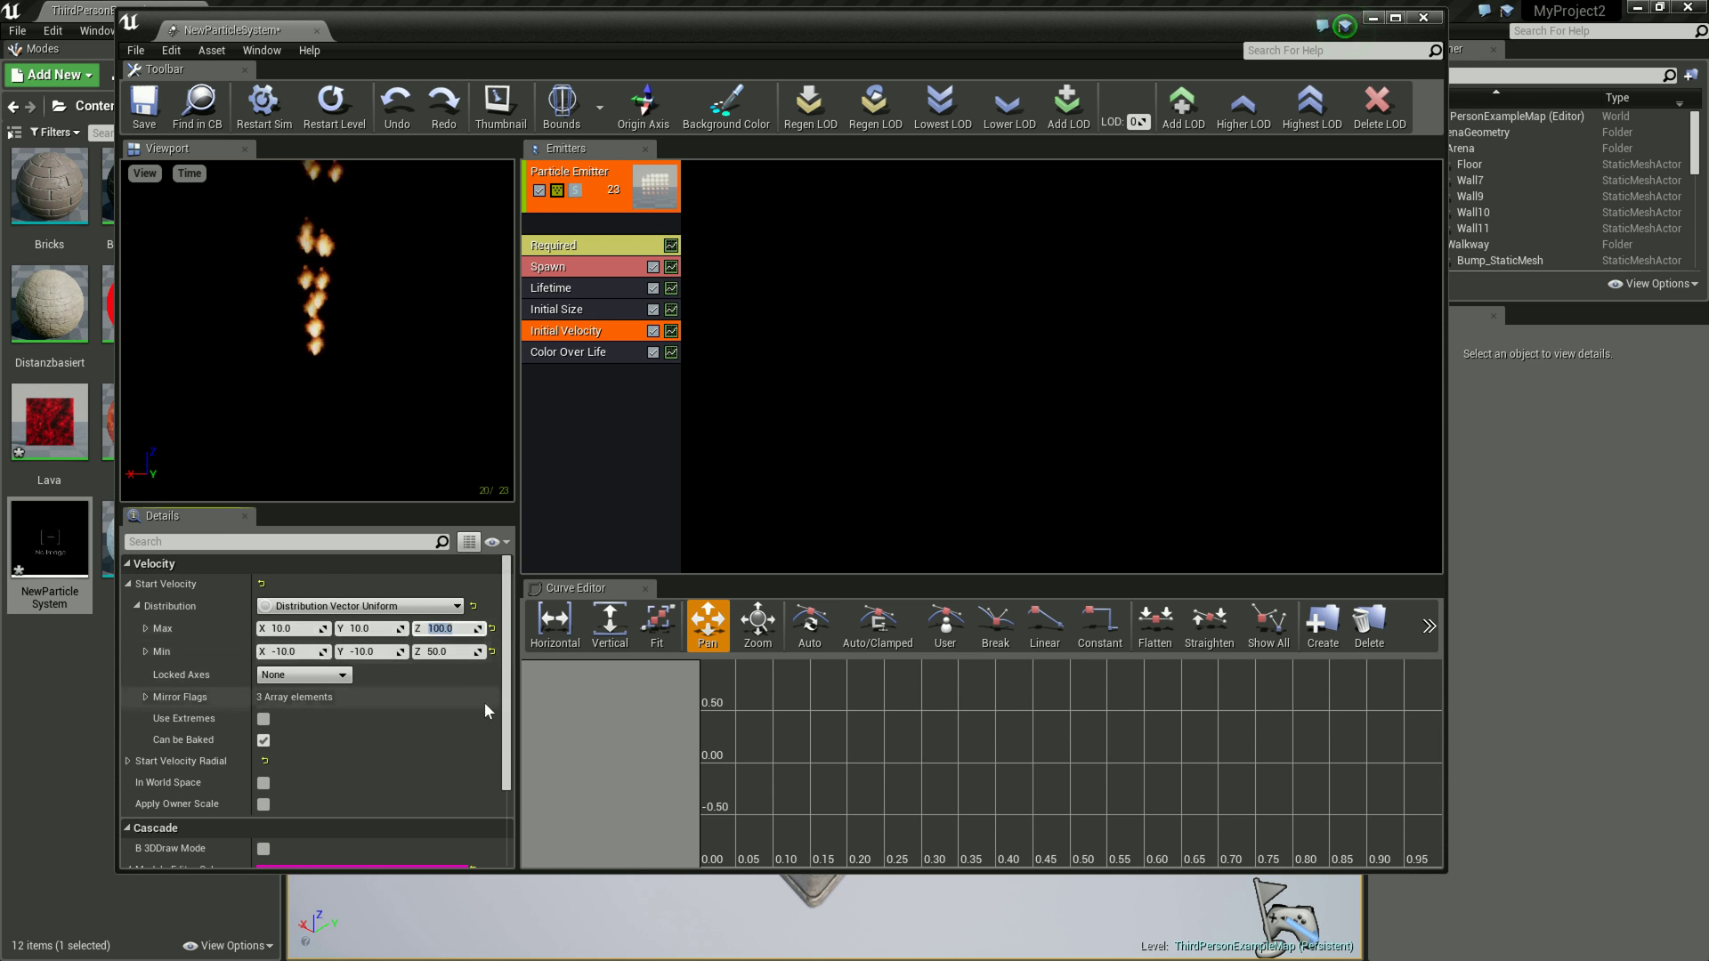
{"action": "key", "text": "Return"}
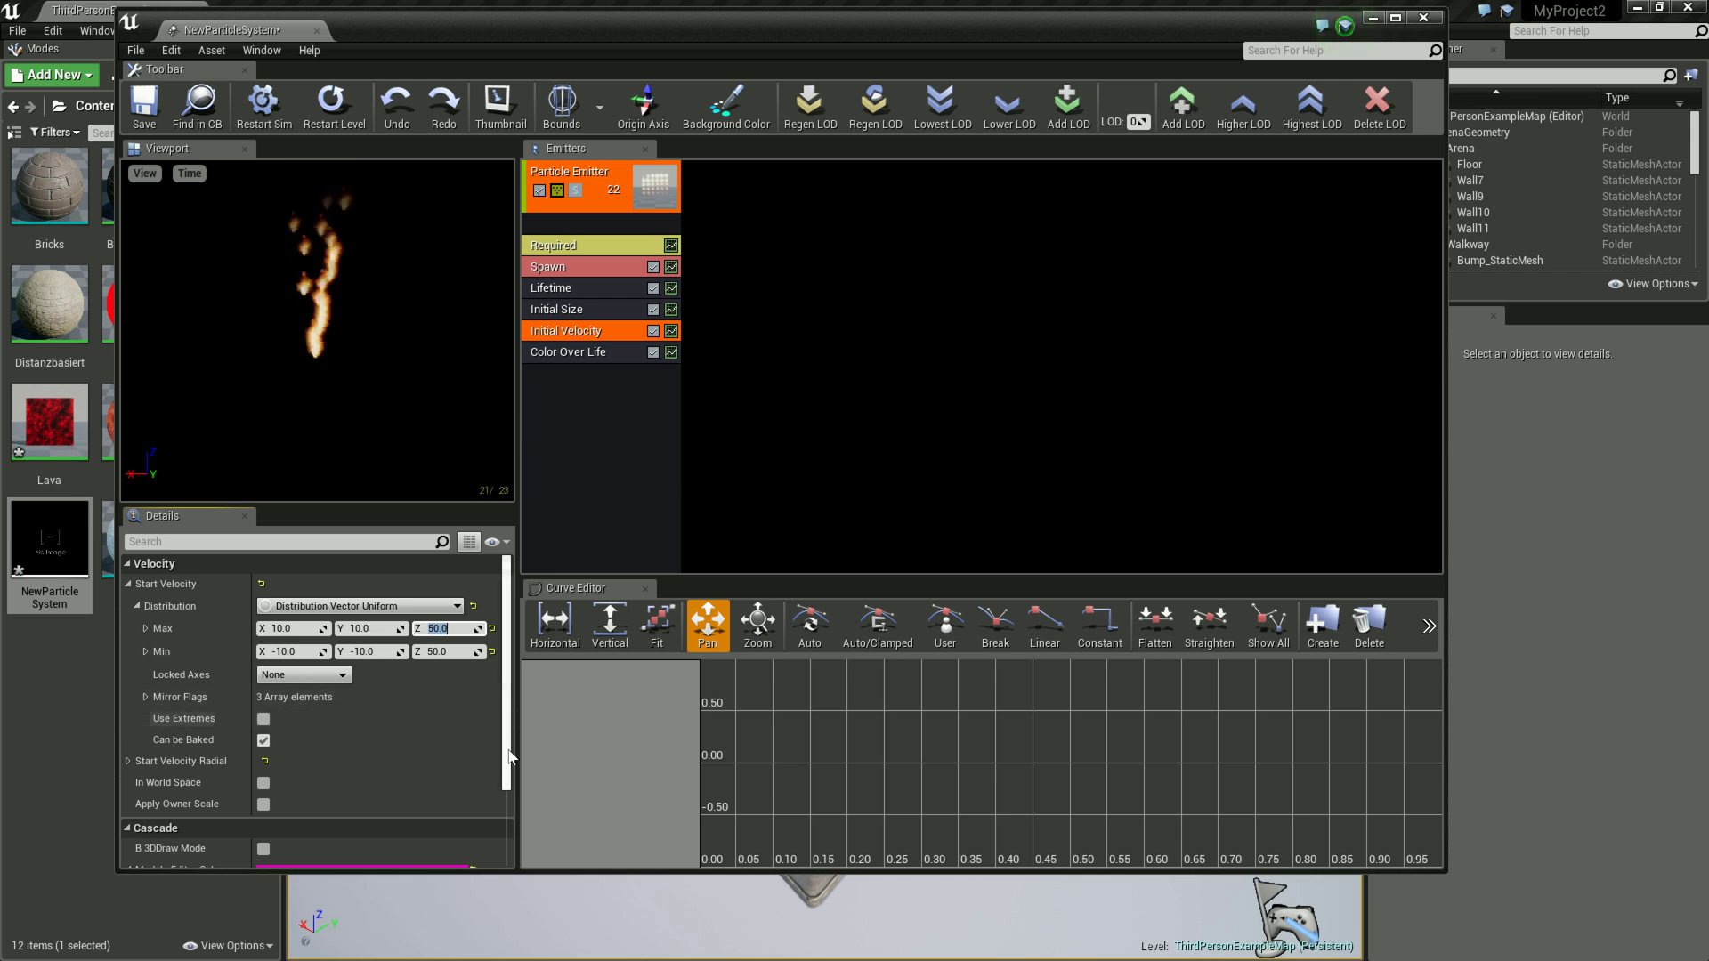
{"action": "left_click", "coordinate": [439, 651]}
{"action": "type", "text": "20"}
{"action": "key", "text": "Return"}
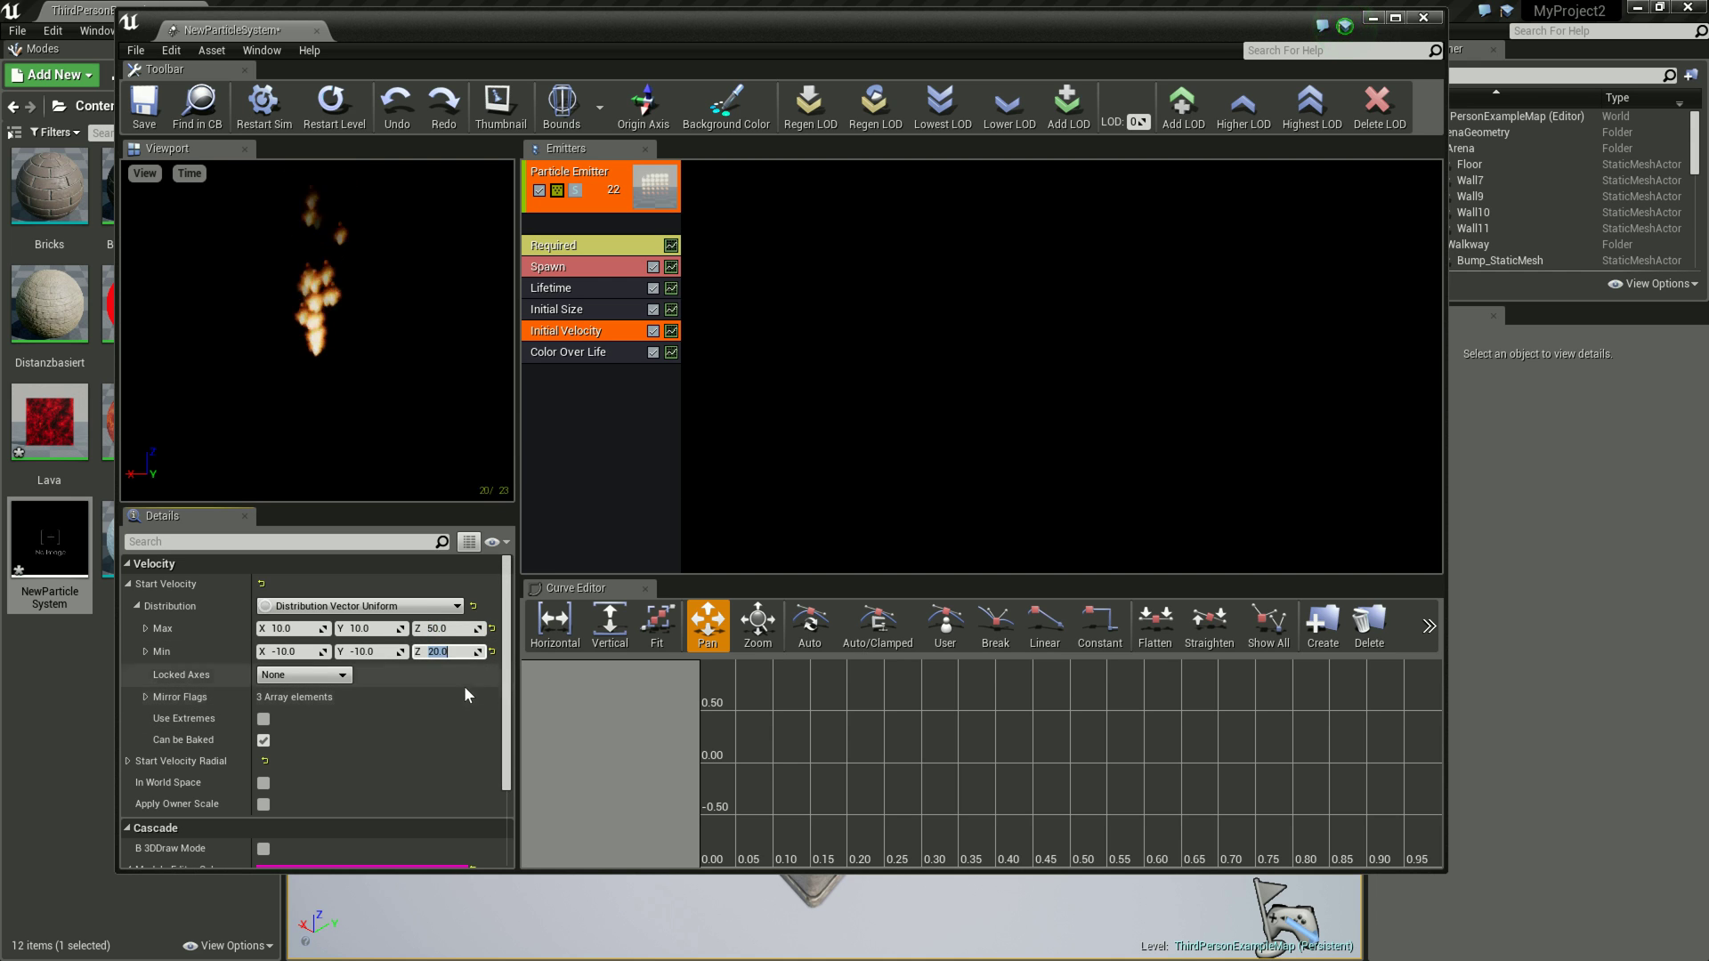
{"action": "left_click", "coordinate": [600, 424]}
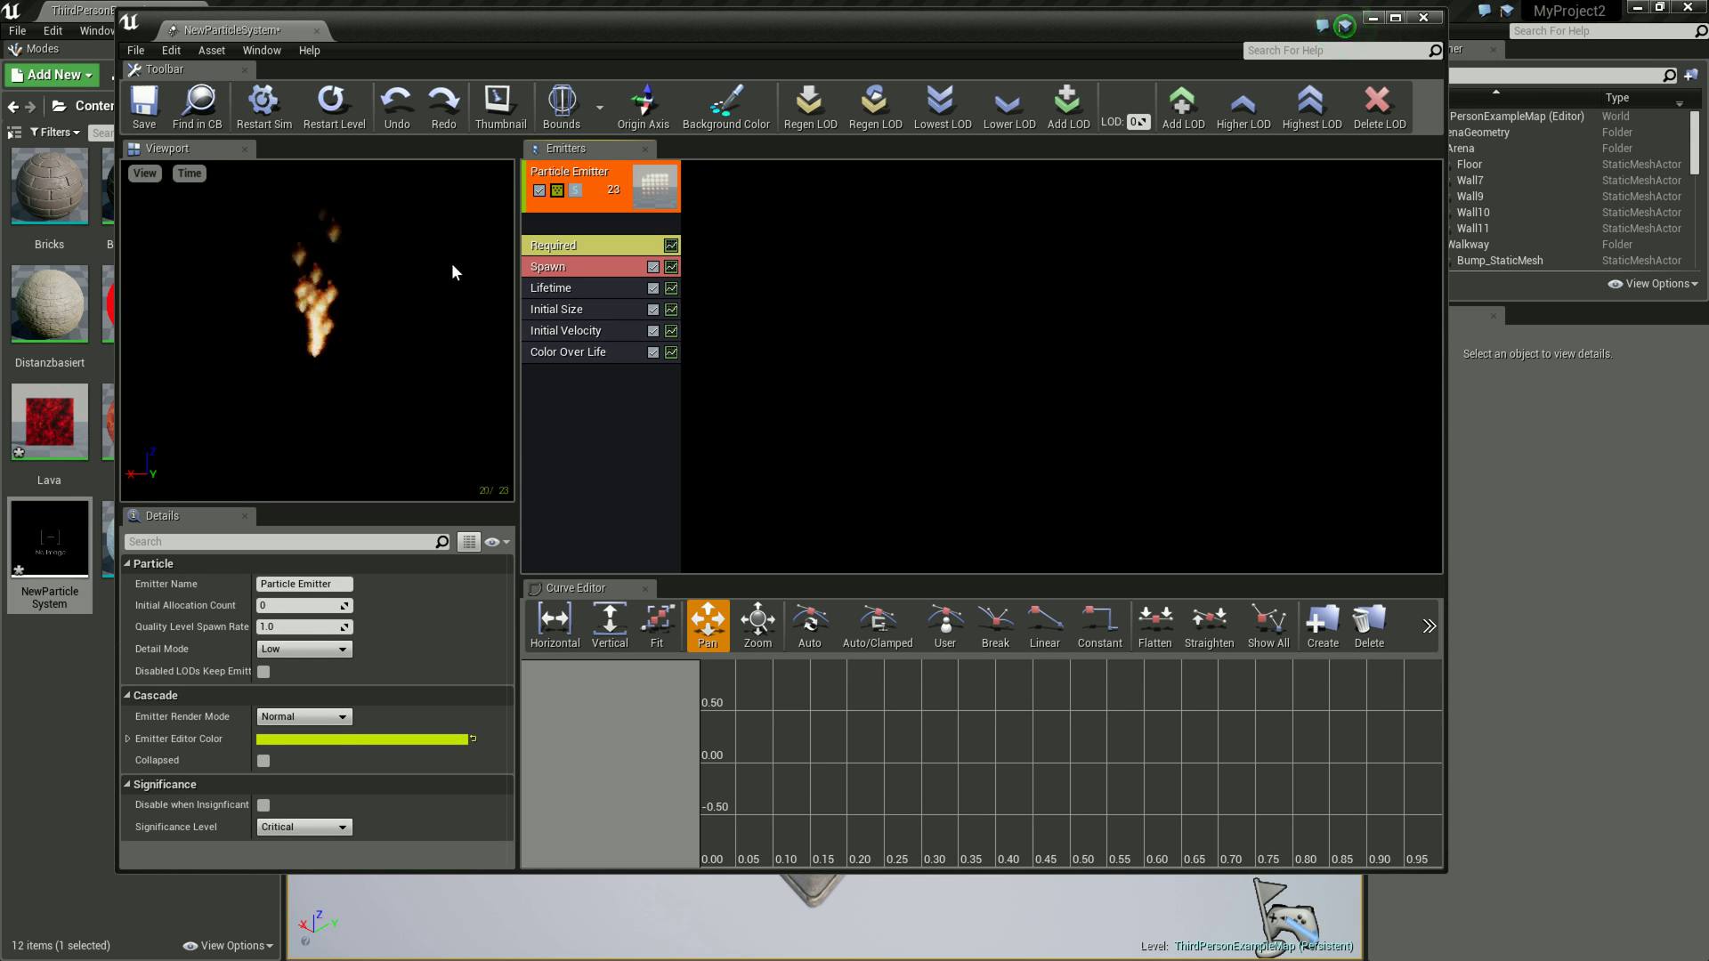
Step: Set the Spawn module's constant rate to 100 and add a new LOD level
{"action": "left_click", "coordinate": [595, 246]}
{"action": "left_click", "coordinate": [584, 267]}
{"action": "left_click", "coordinate": [295, 628]}
{"action": "type", "text": "50"}
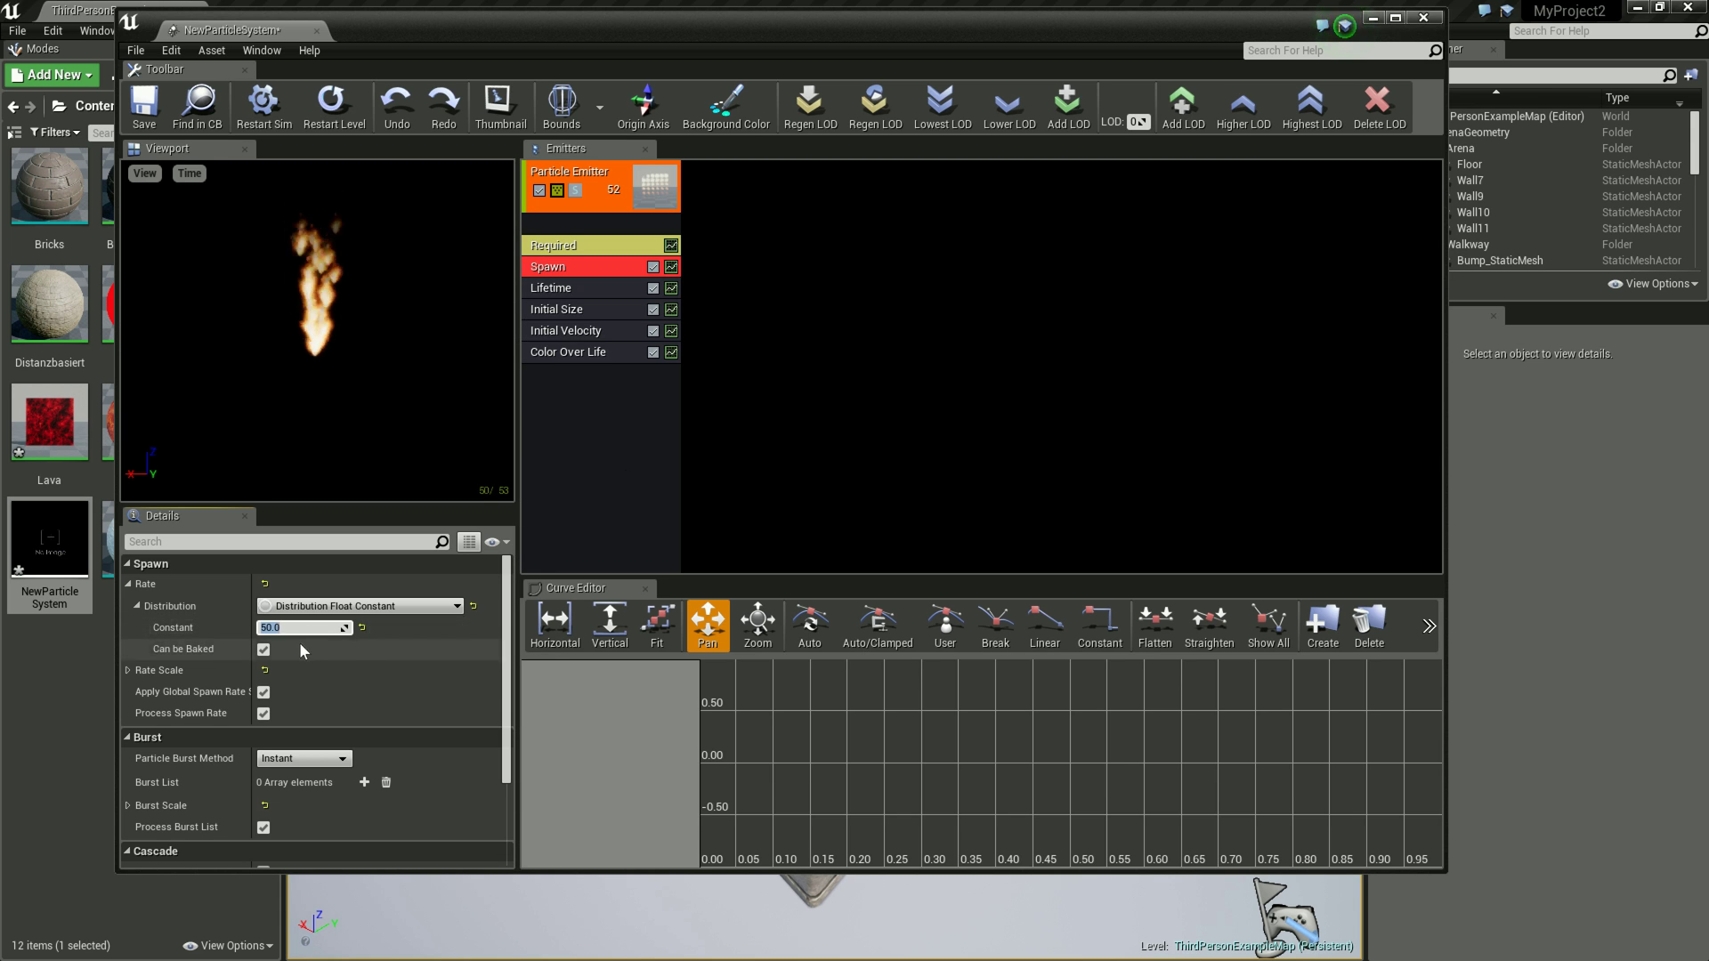
{"action": "type", "text": "100"}
{"action": "key", "text": "Return"}
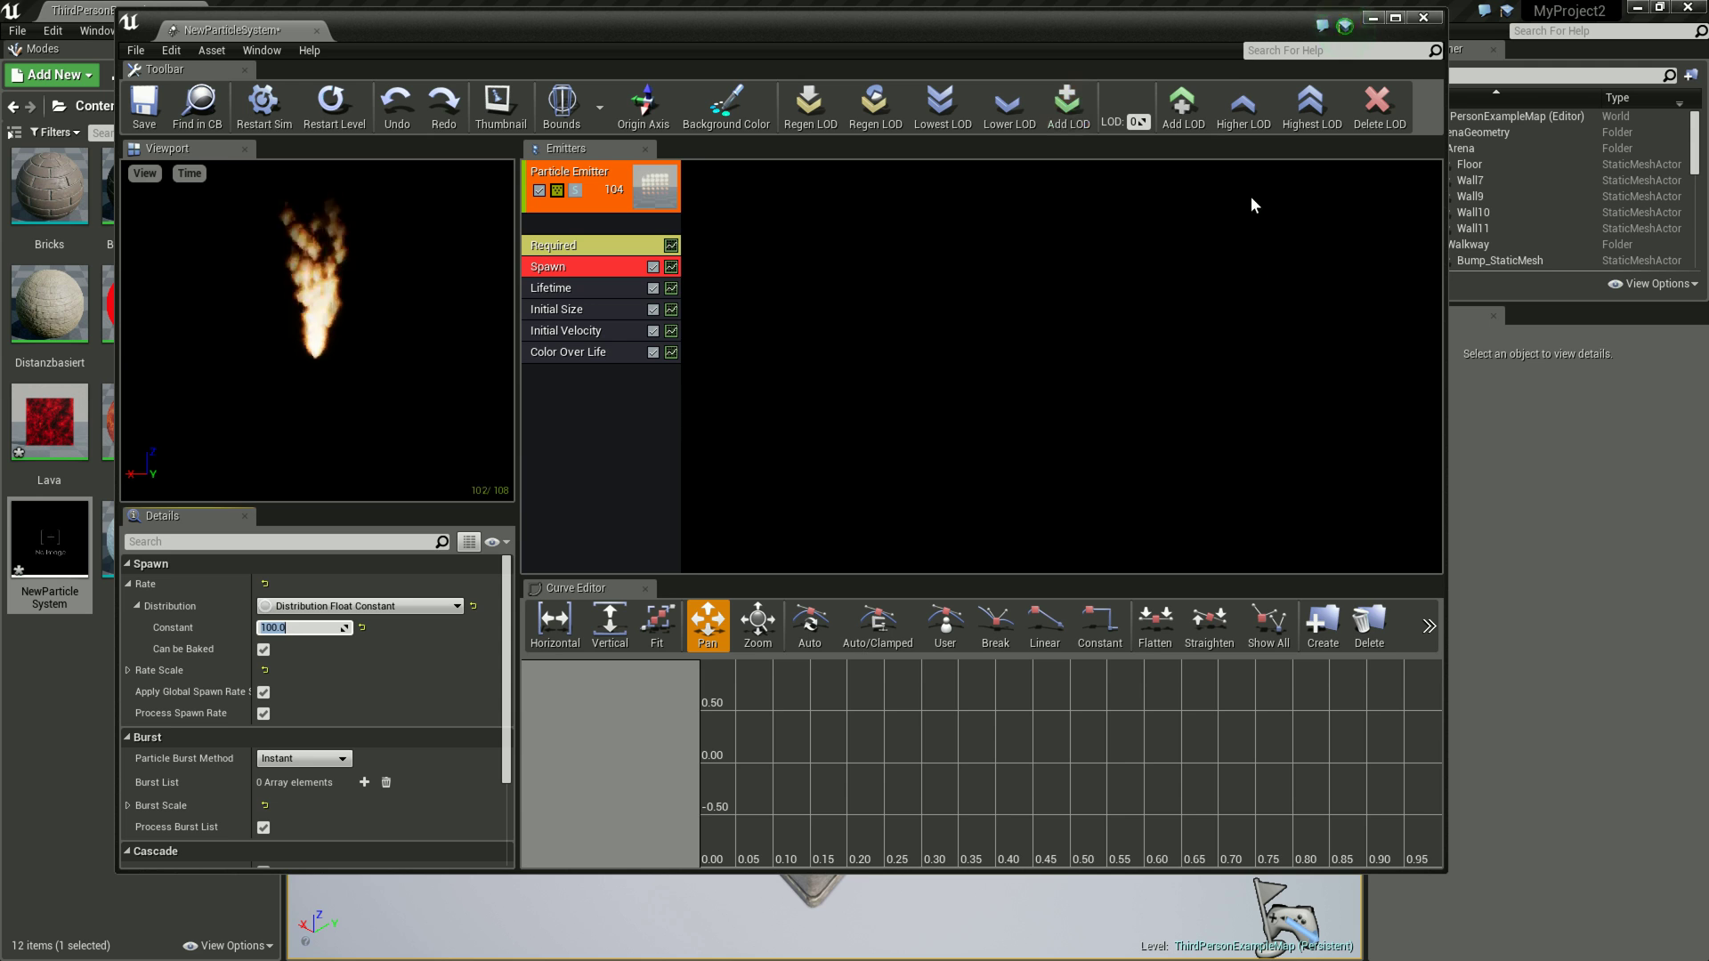
{"action": "left_click", "coordinate": [1180, 105]}
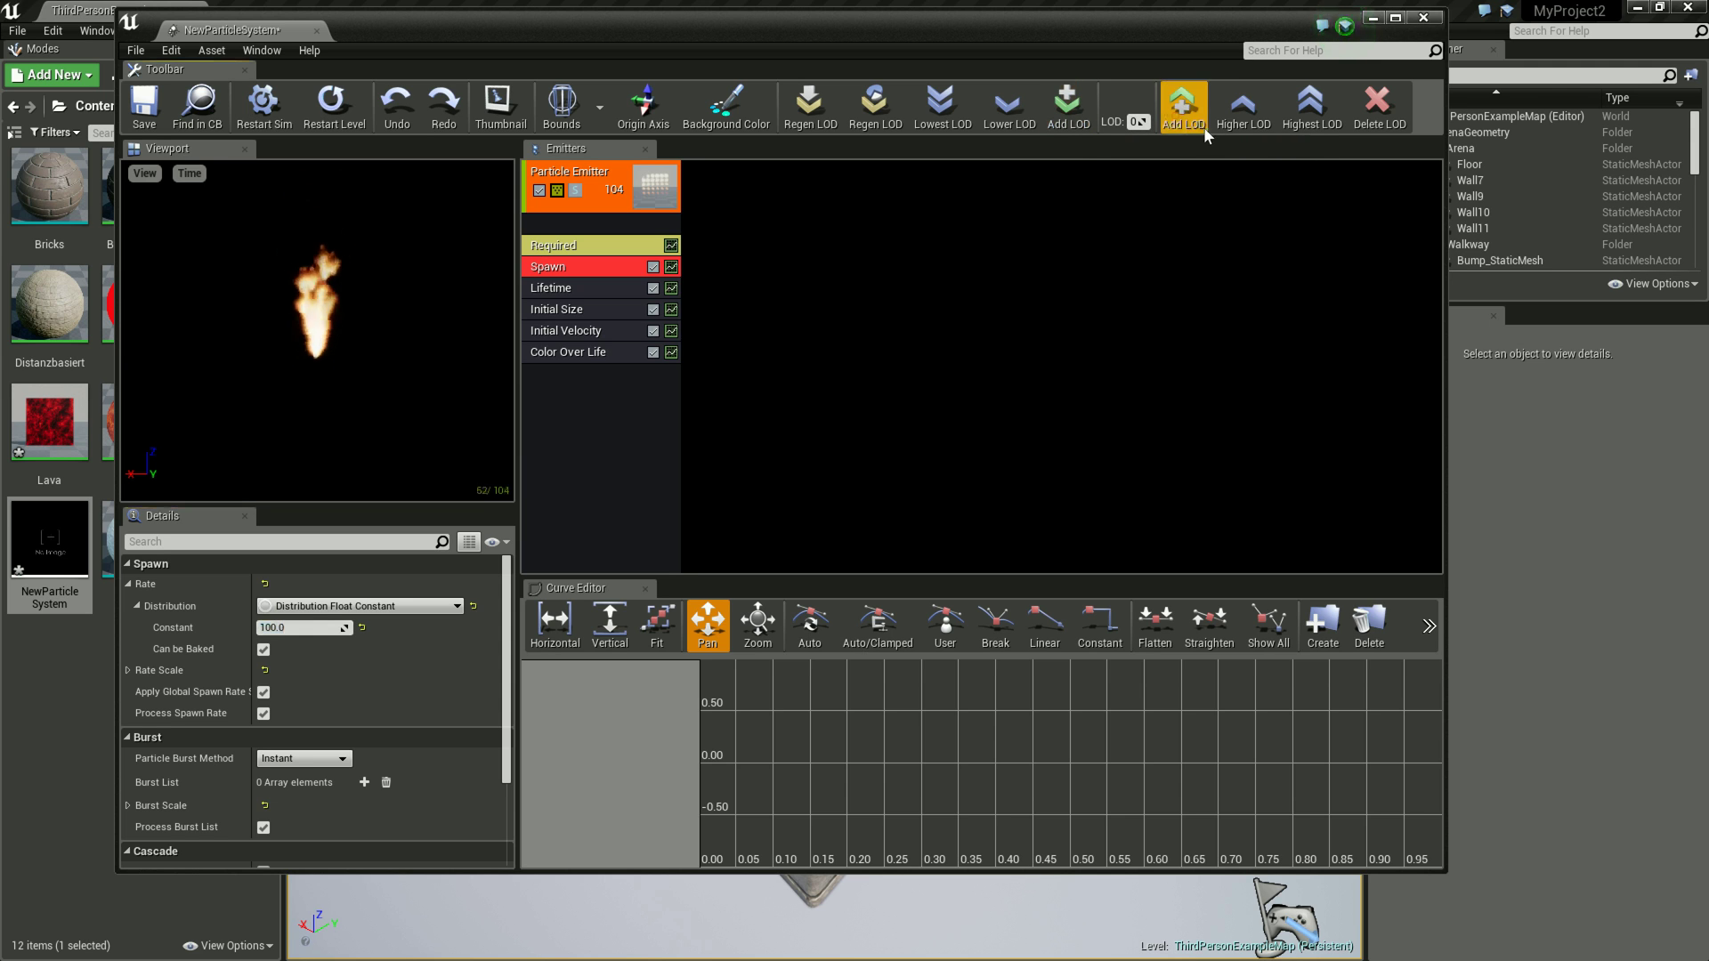
{"action": "left_click", "coordinate": [1076, 121]}
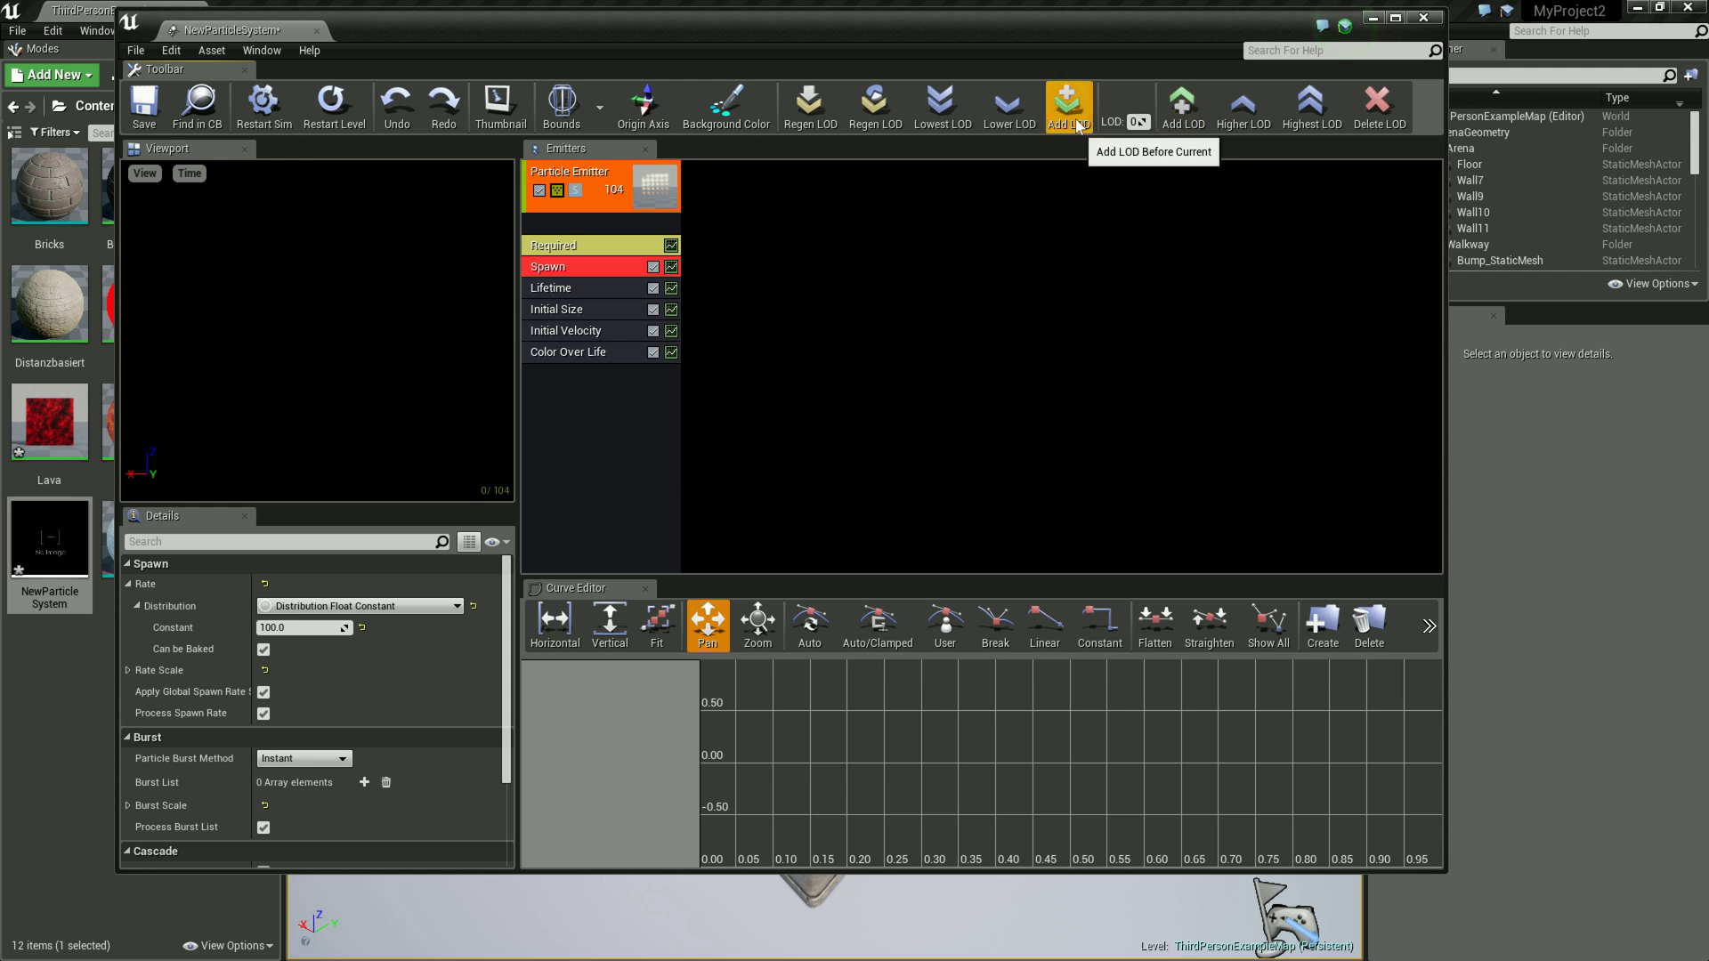
Step: Add another LOD level, check the higher and highest LODs, then return to LOD 0
{"action": "left_click", "coordinate": [1182, 105]}
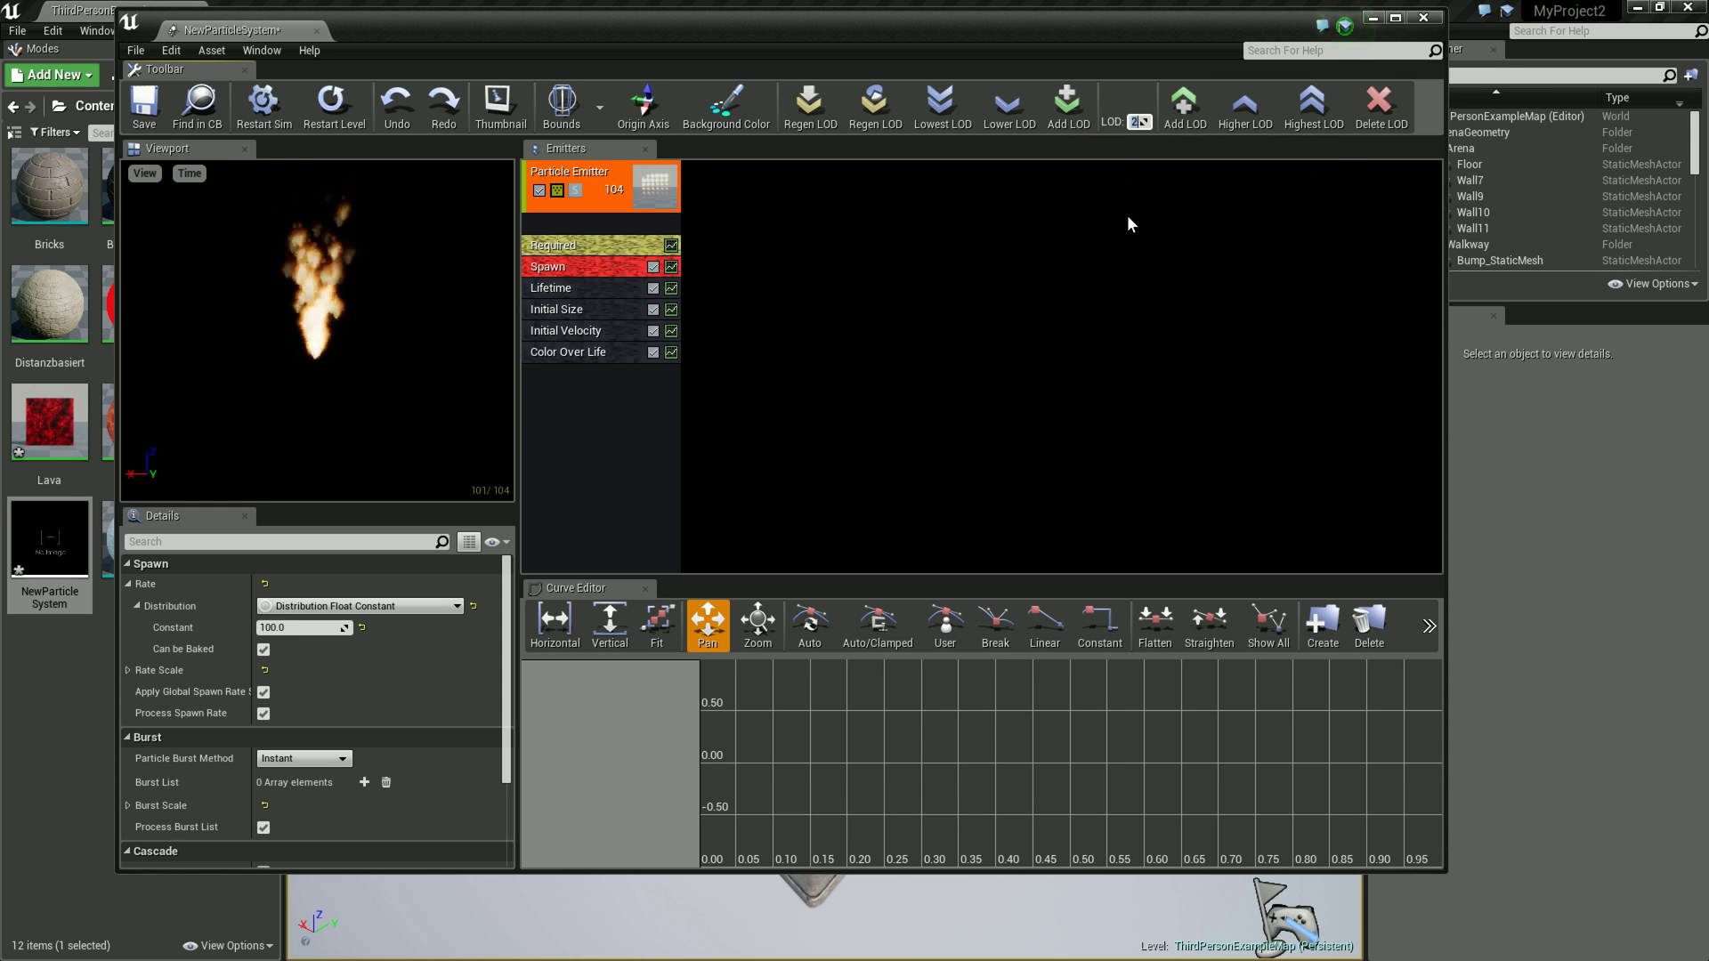
{"action": "left_click", "coordinate": [1244, 109]}
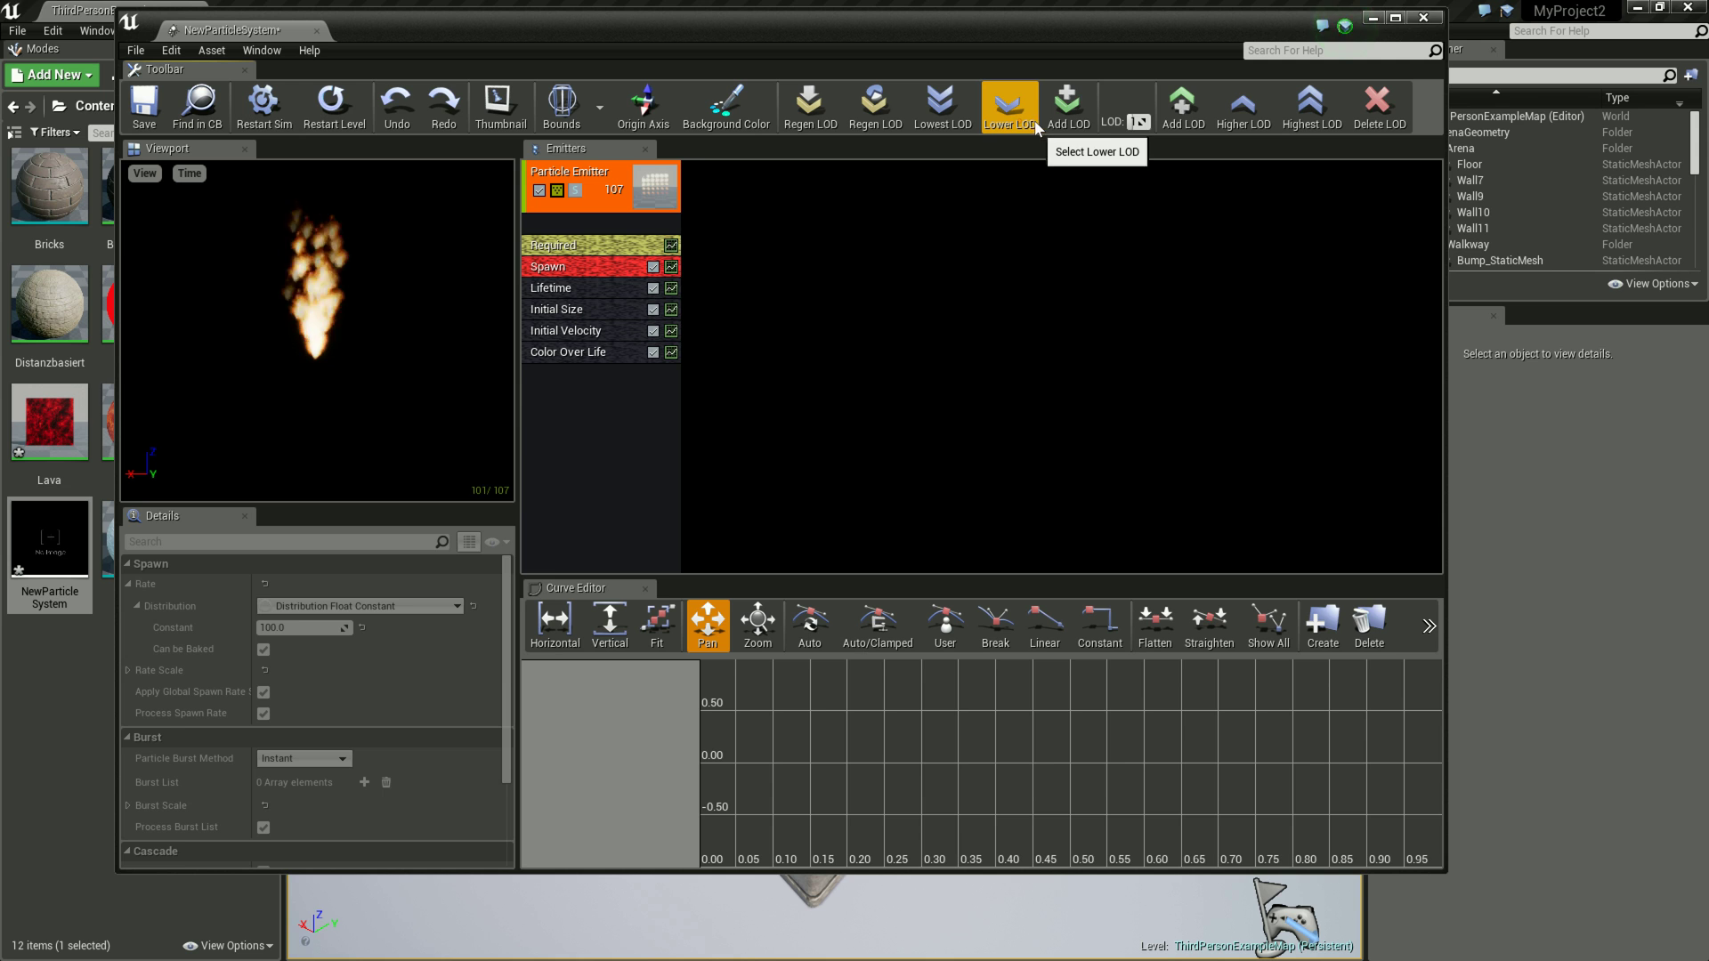
{"action": "left_click", "coordinate": [1307, 111]}
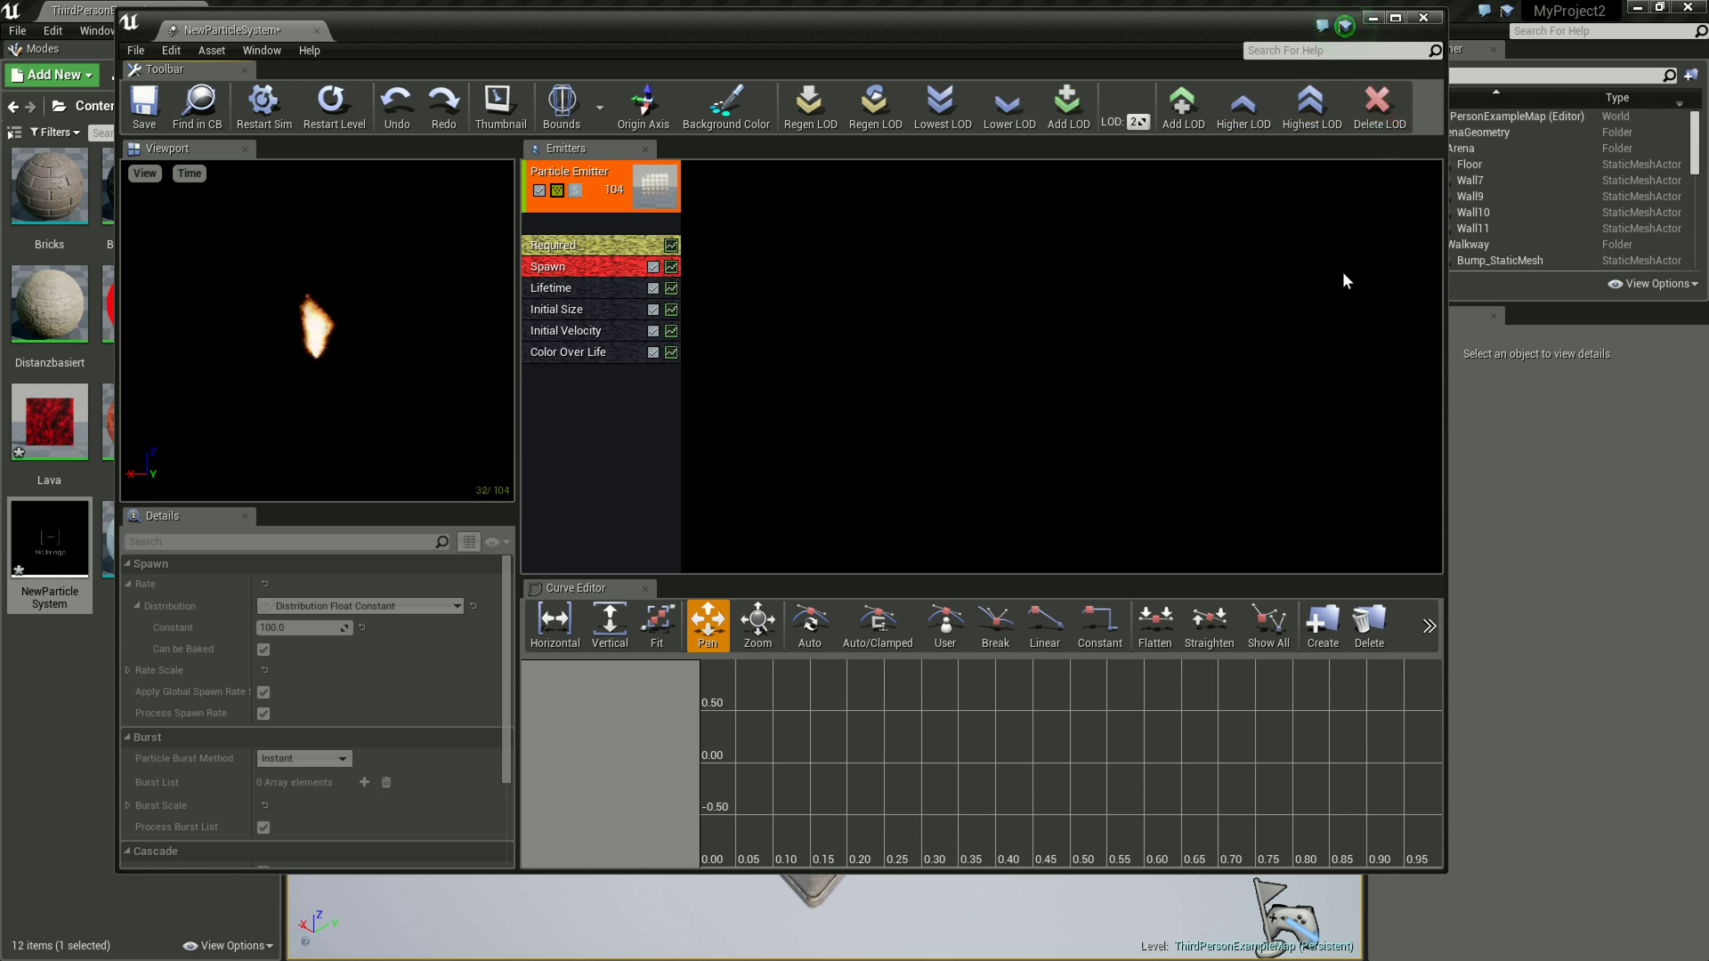
{"action": "left_click", "coordinate": [1023, 121]}
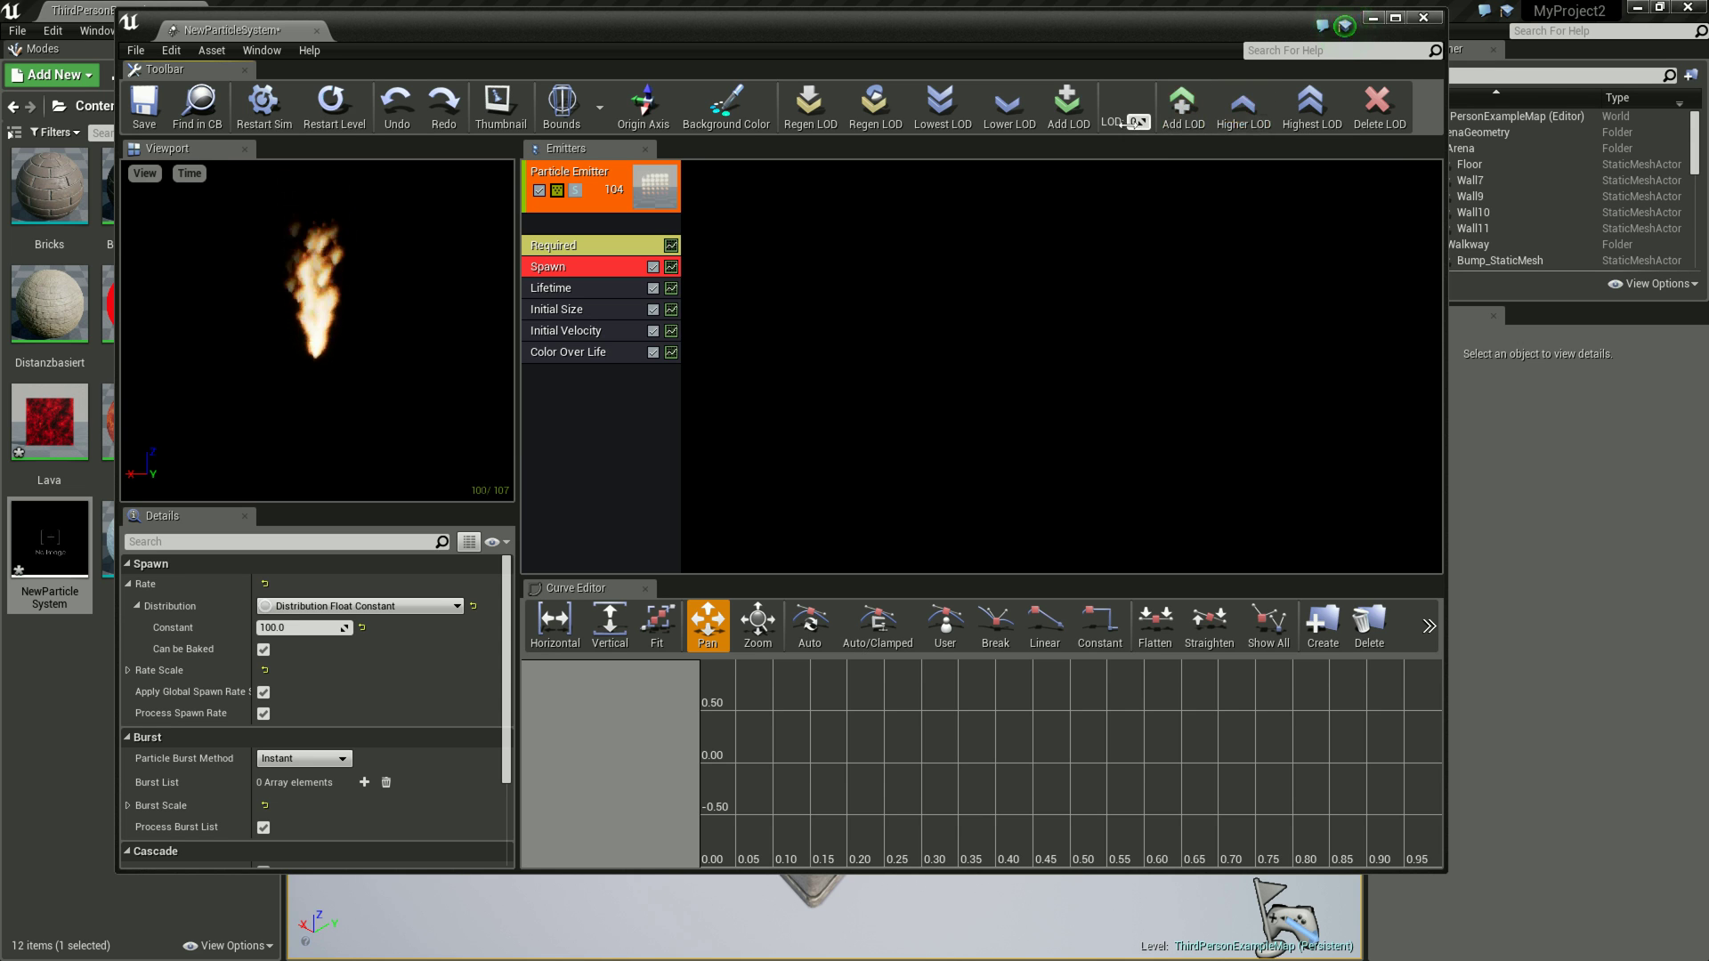
Step: Step up to the higher LOD, check the Spawn module's options, then return to LOD 0
{"action": "left_click", "coordinate": [1239, 129]}
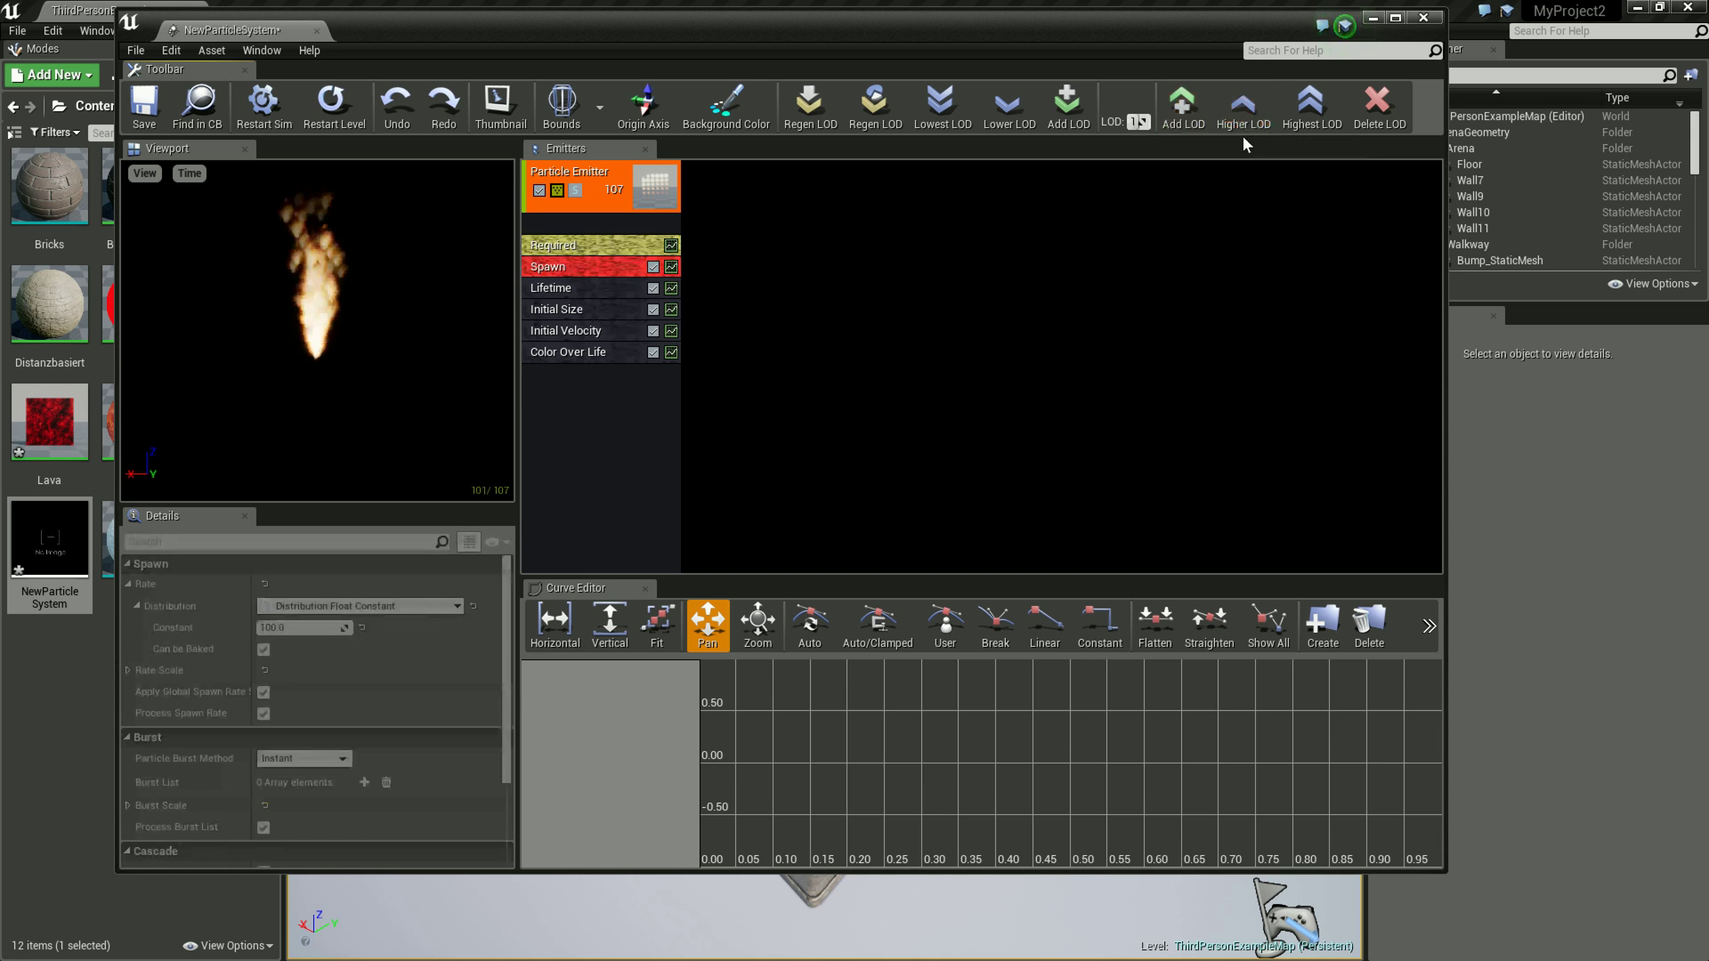
{"action": "left_click", "coordinate": [1250, 134]}
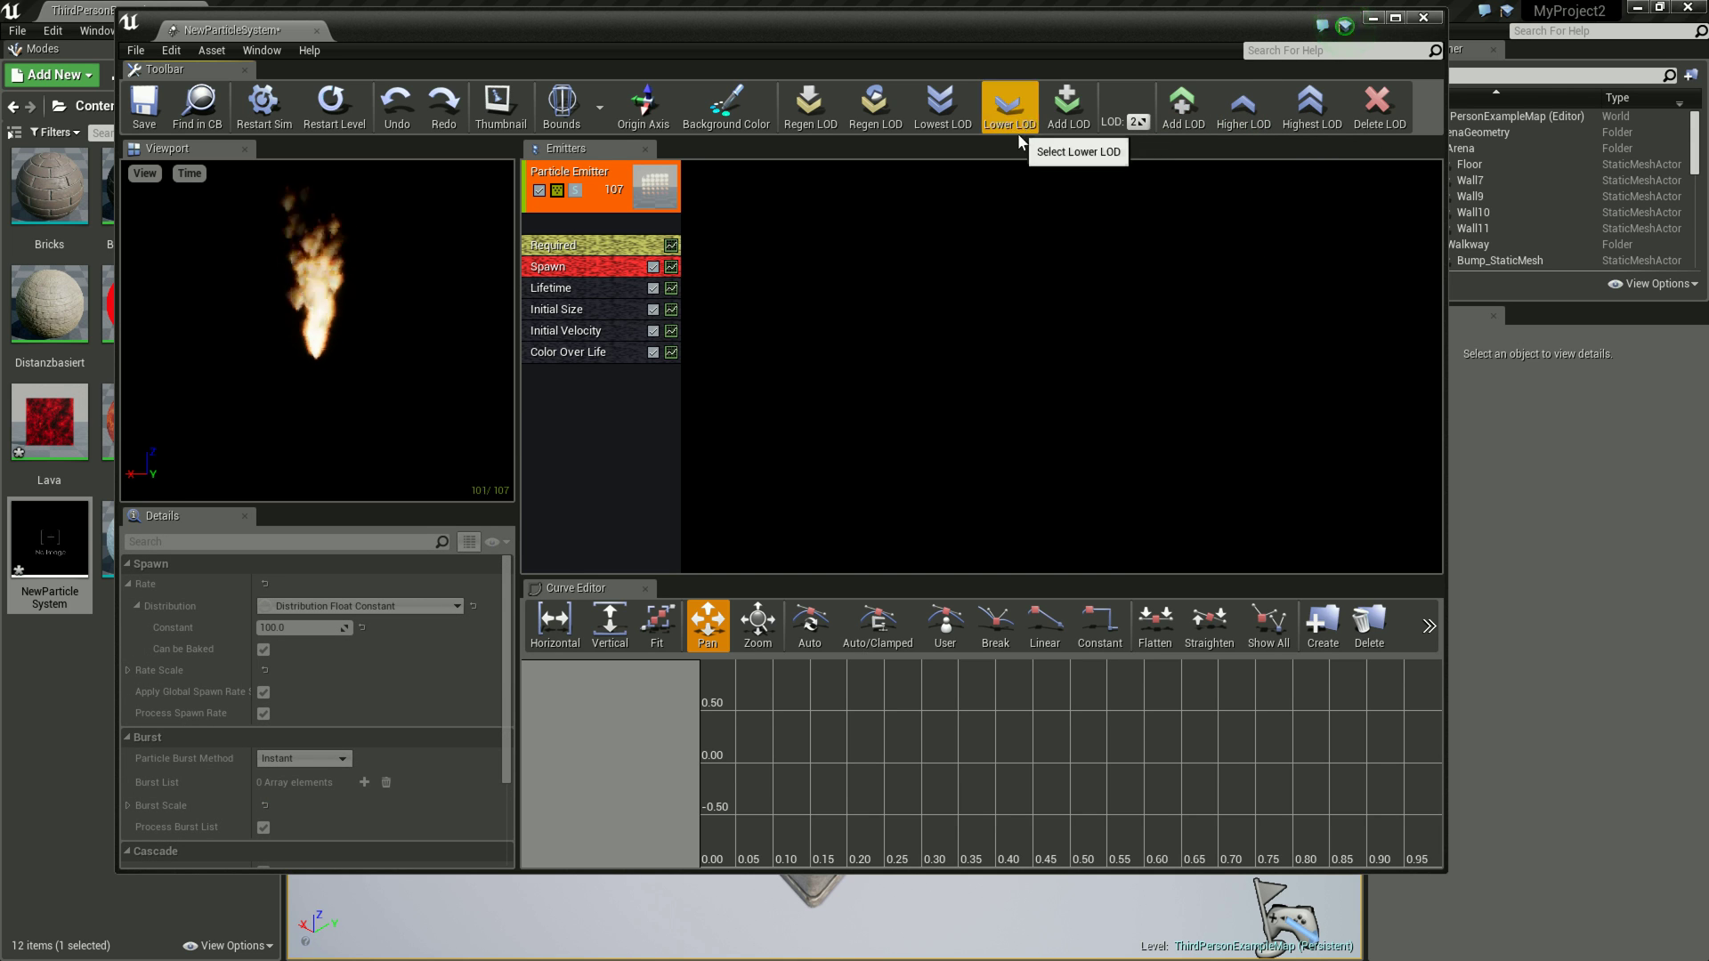
{"action": "right_click", "coordinate": [609, 264]}
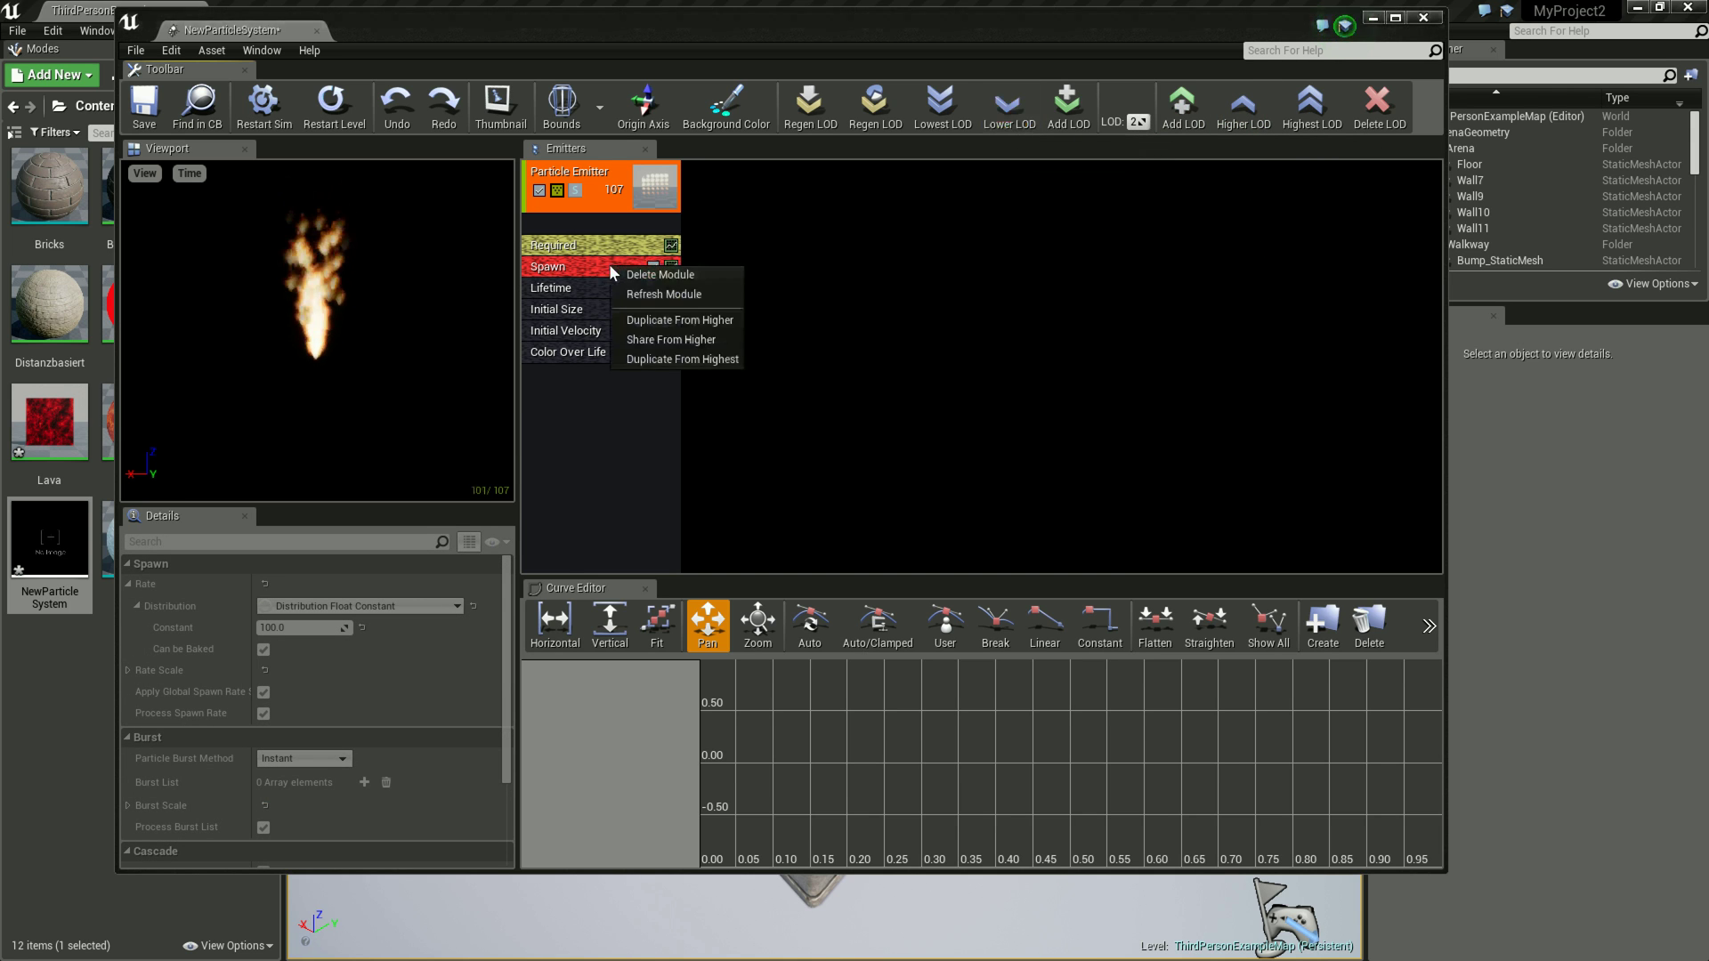
{"action": "left_click", "coordinate": [582, 417]}
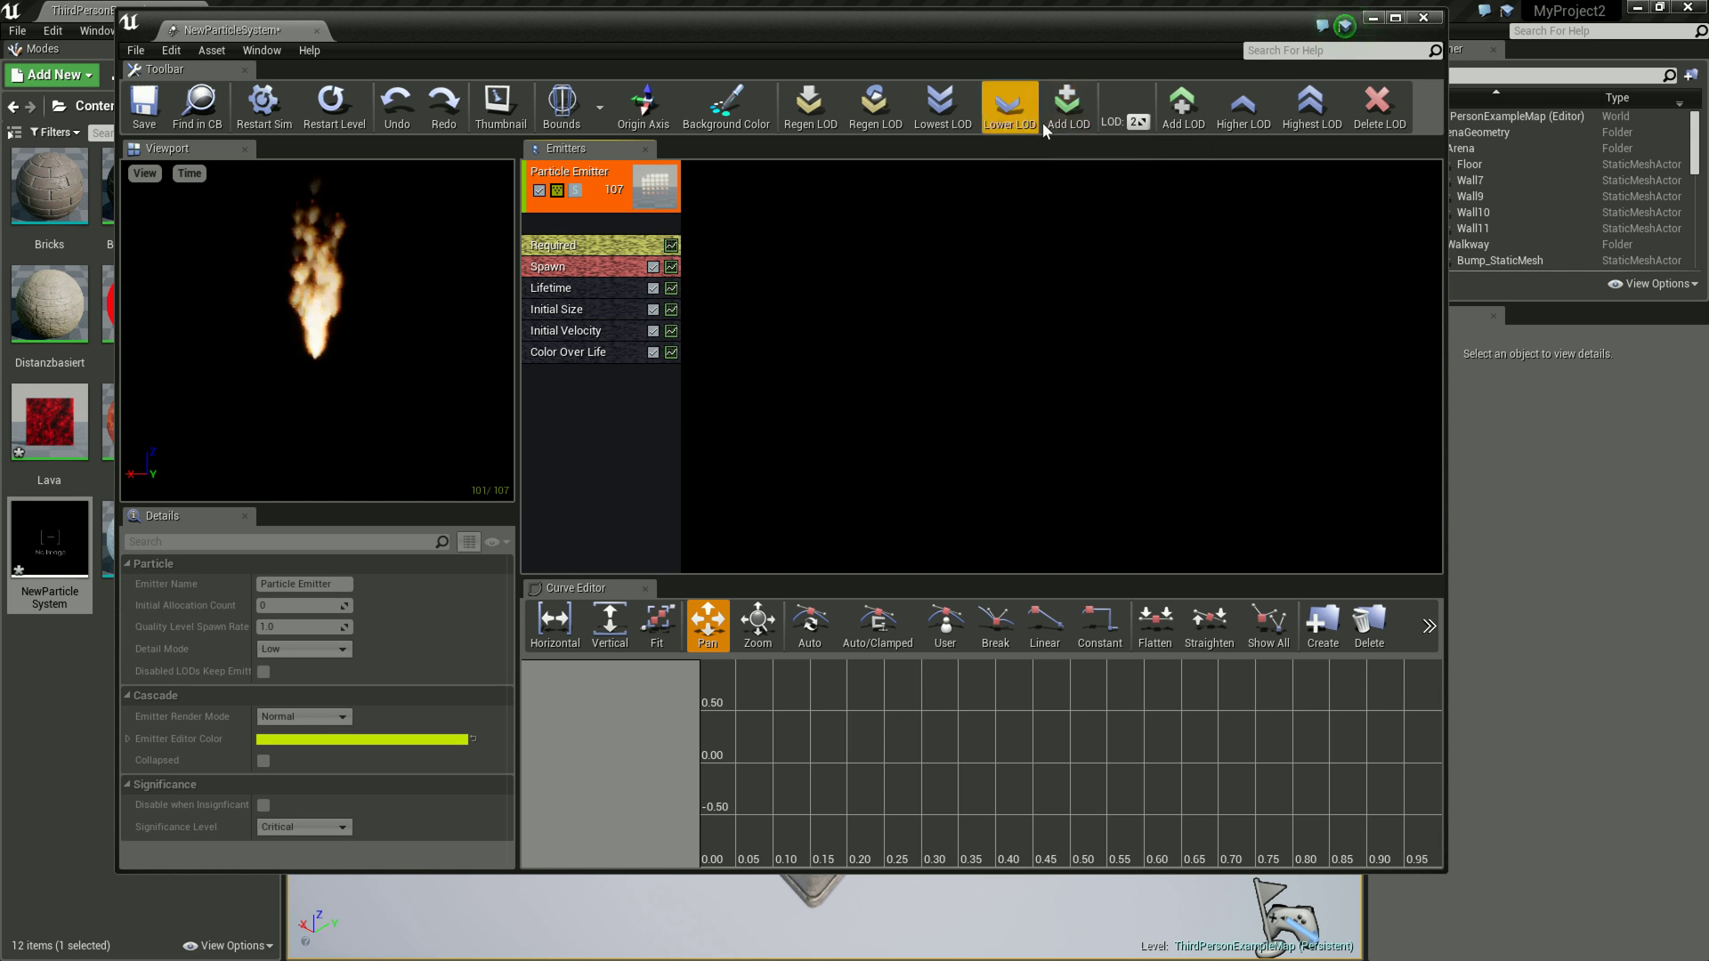
{"action": "left_click", "coordinate": [1012, 106]}
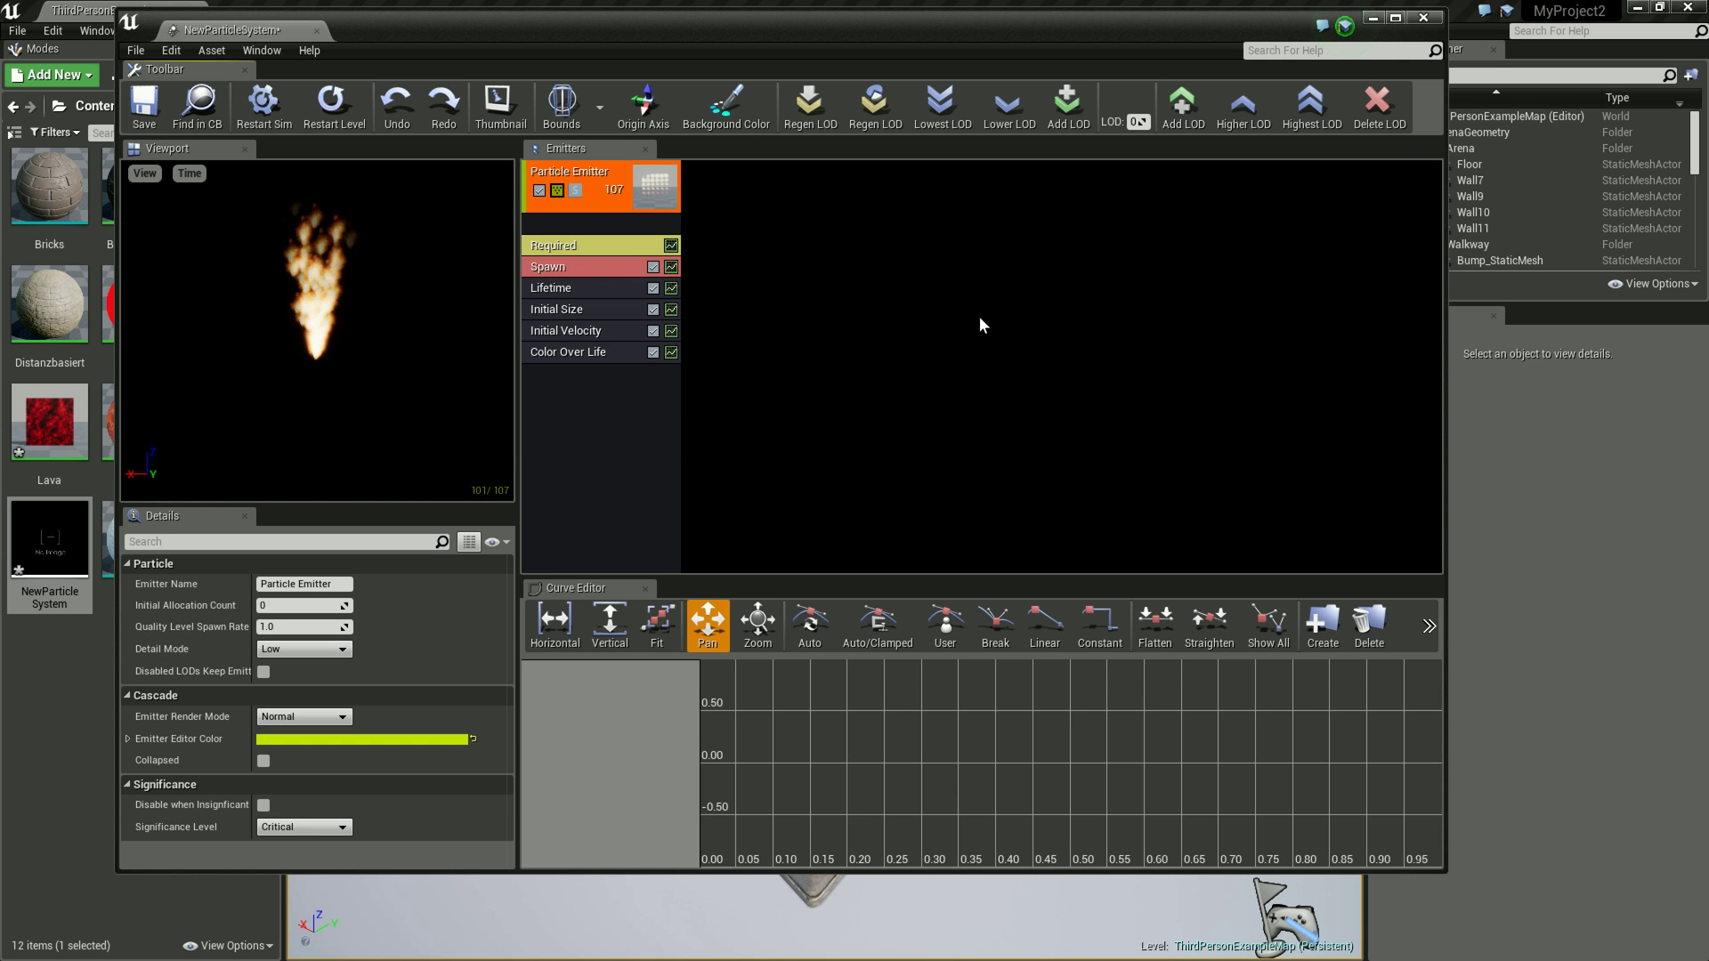
Step: On LOD 1, review Initial Size, Color Over Life and Spawn settings, then open Spawn's options
{"action": "left_click", "coordinate": [1245, 109]}
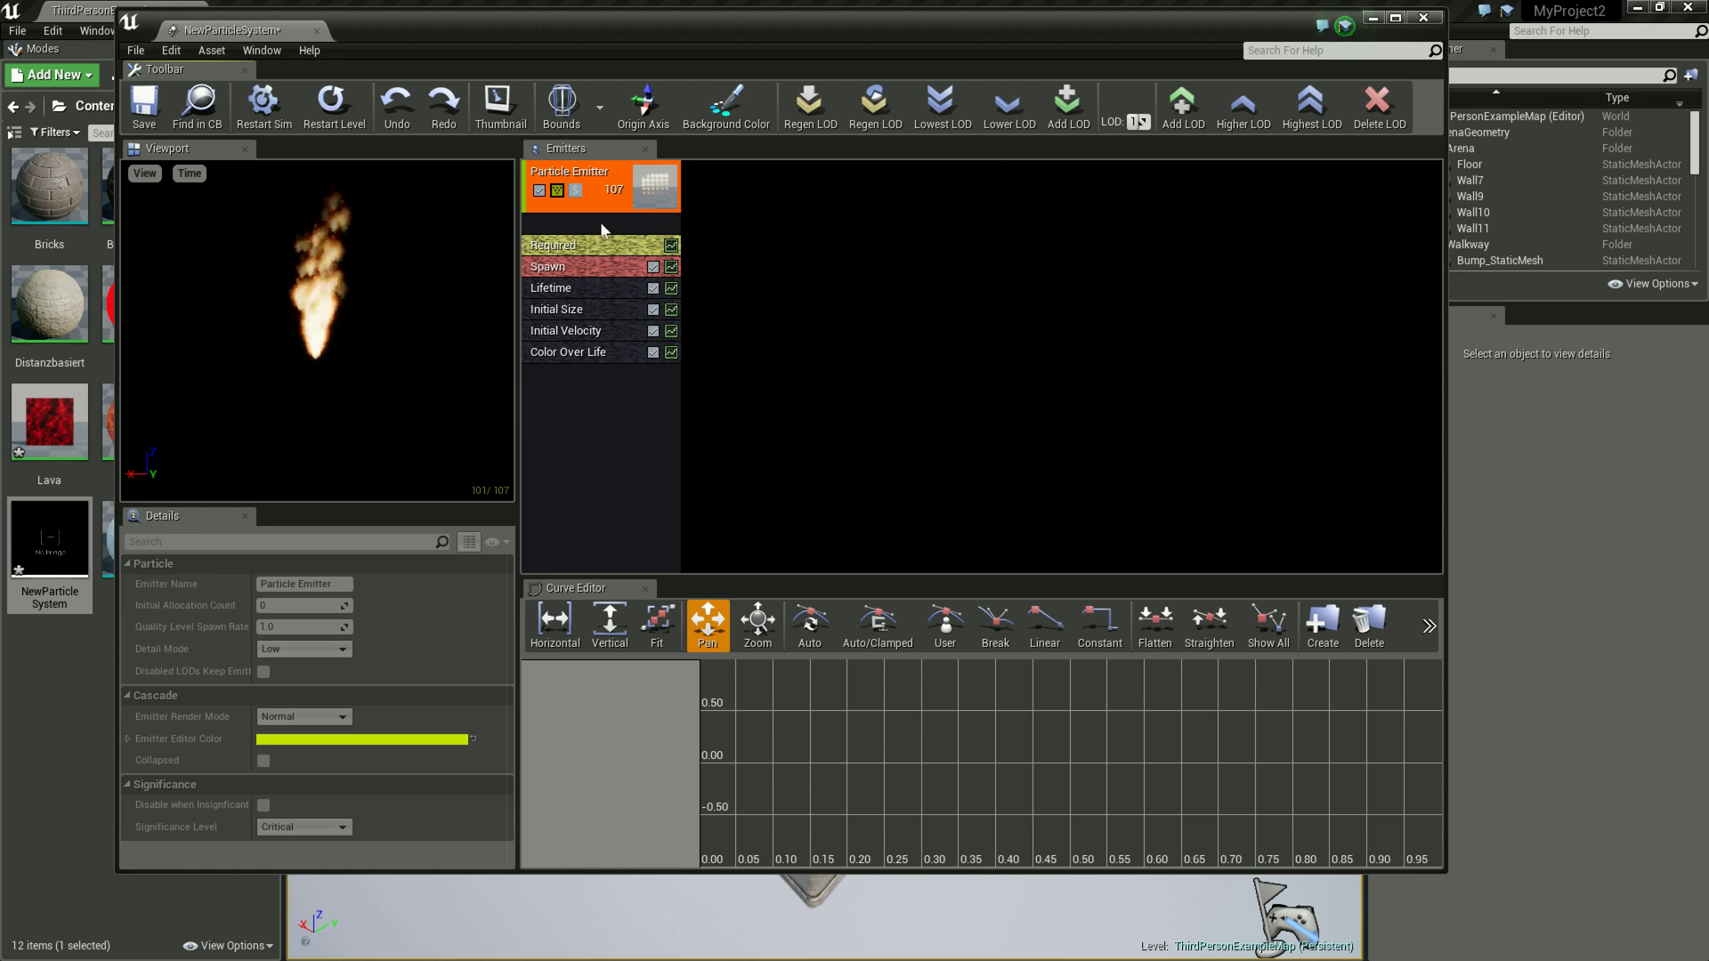
{"action": "left_click", "coordinate": [551, 265]}
{"action": "left_click", "coordinate": [578, 313]}
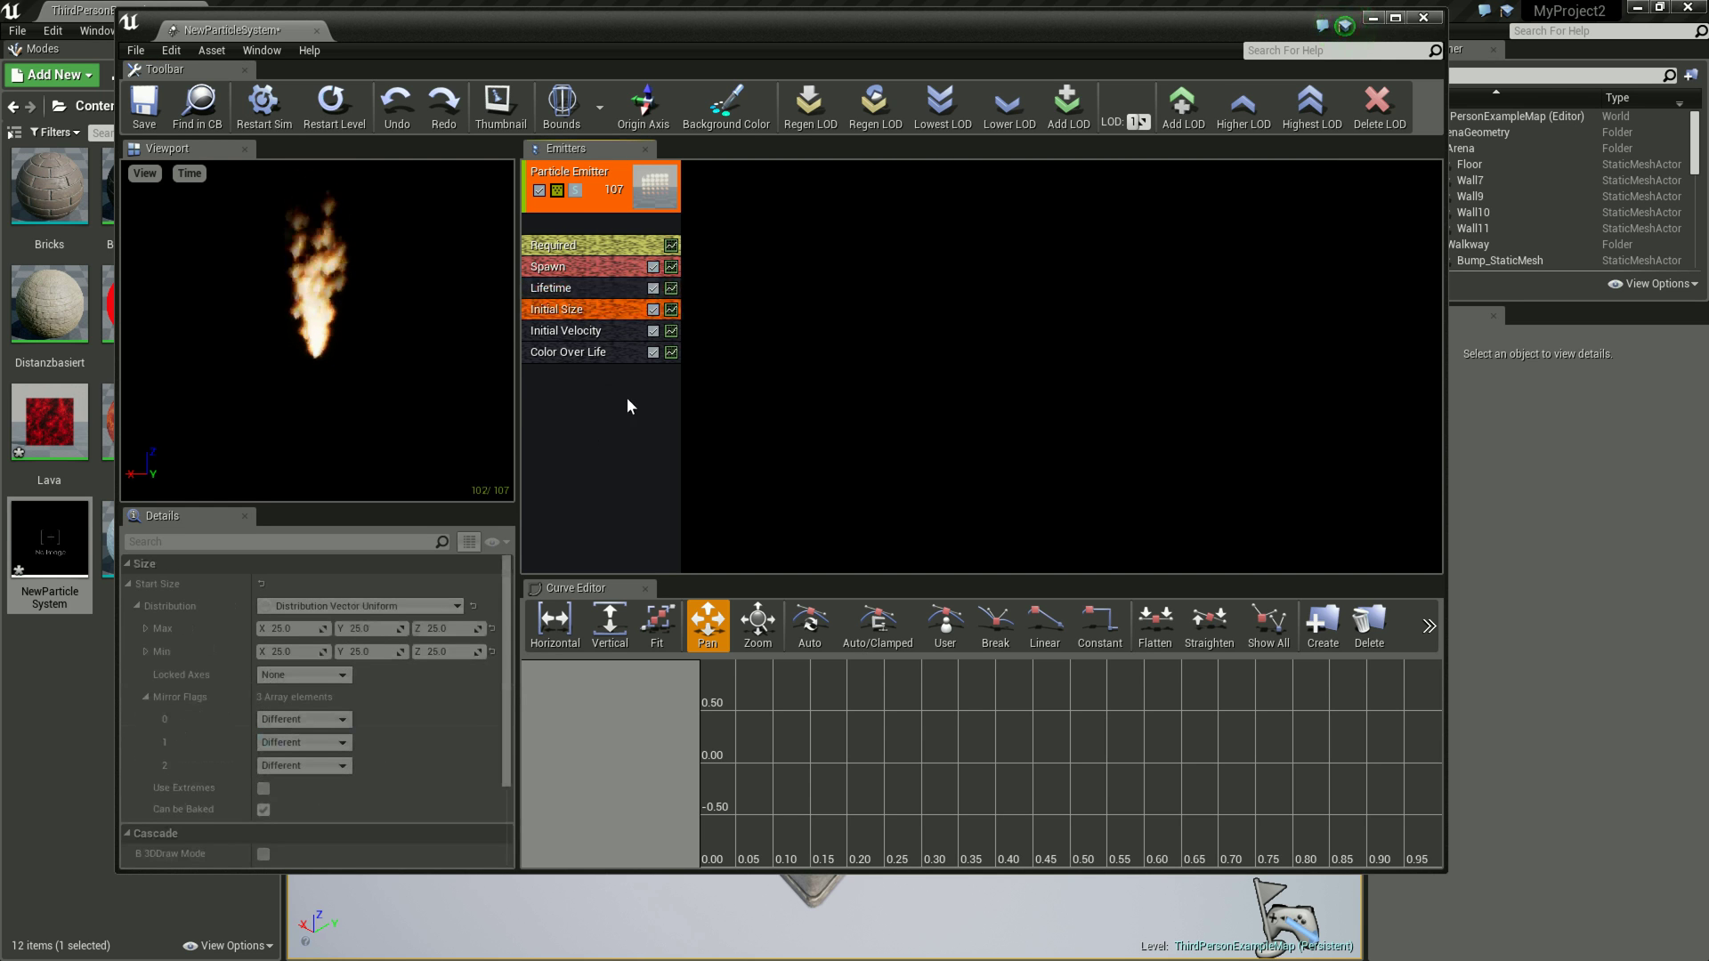
{"action": "left_click", "coordinate": [597, 353]}
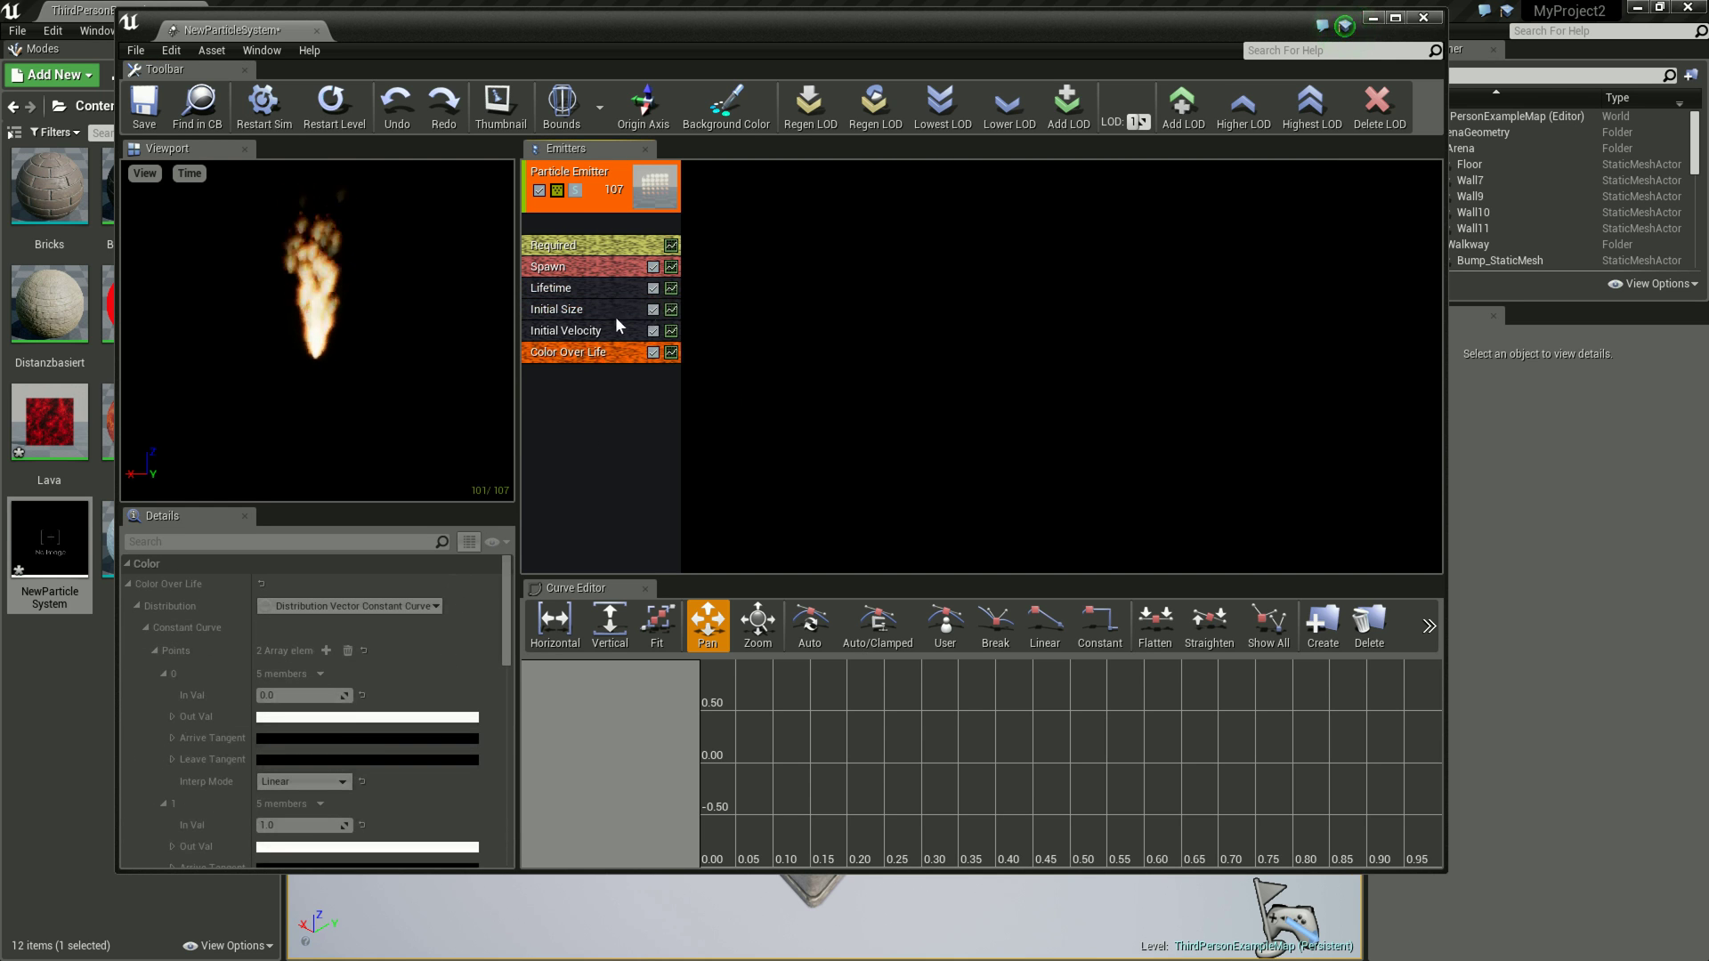
{"action": "left_click", "coordinate": [571, 269]}
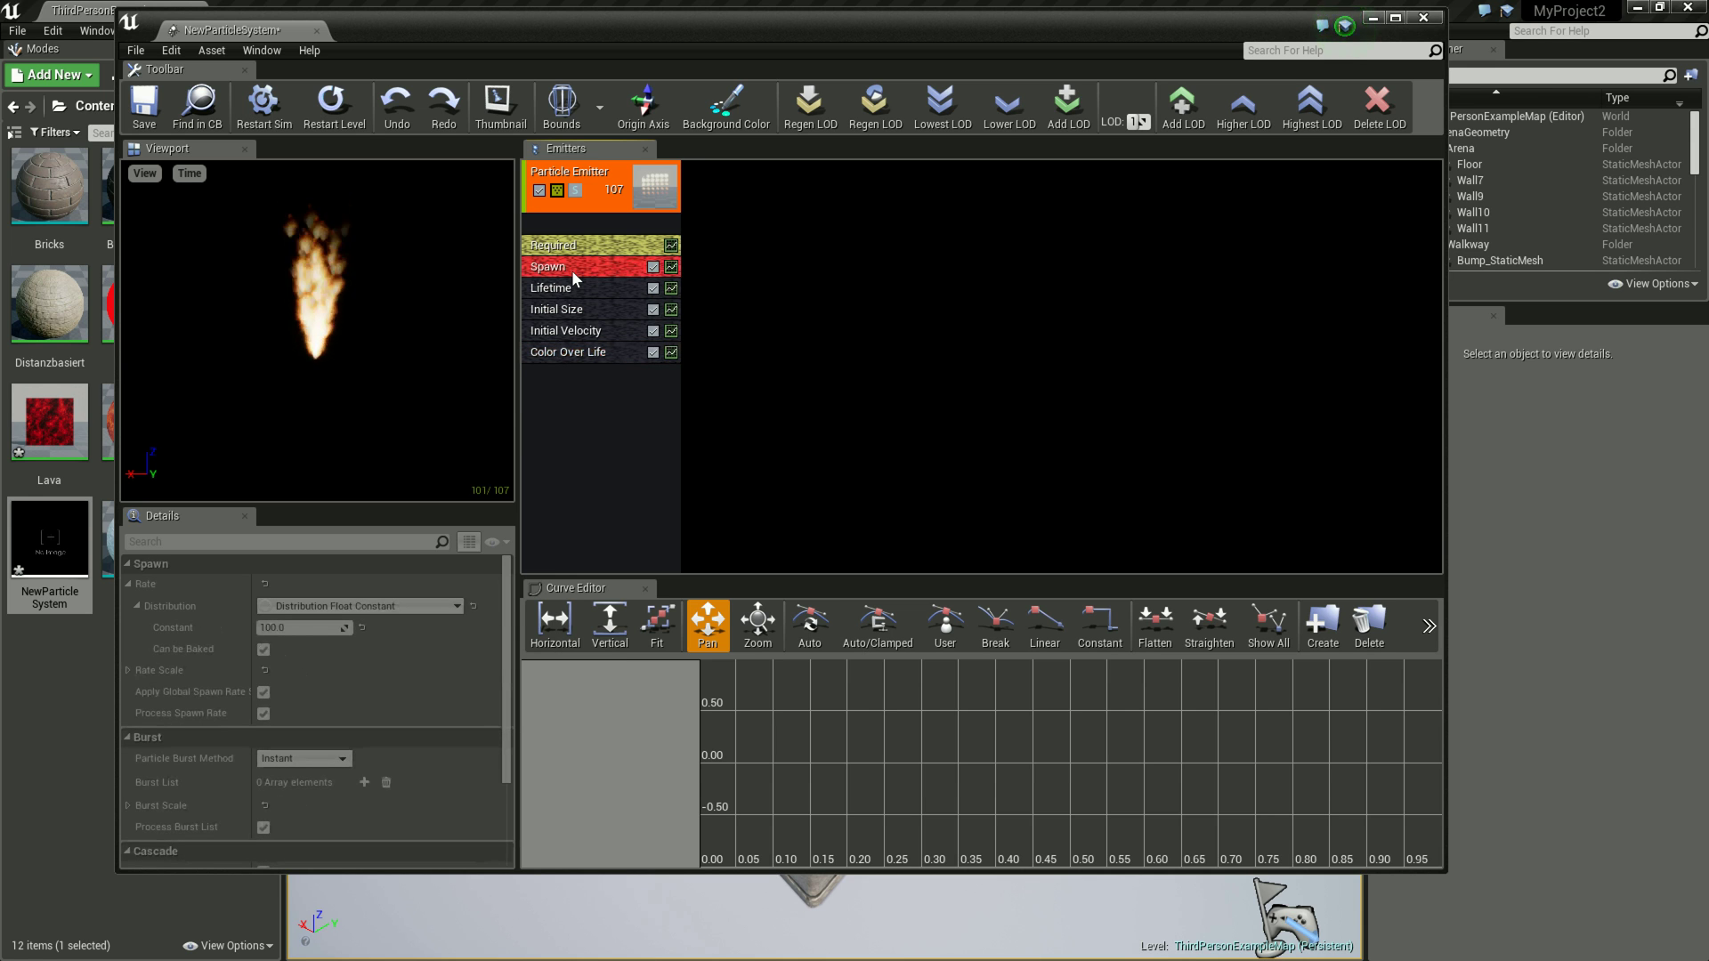
{"action": "right_click", "coordinate": [562, 269]}
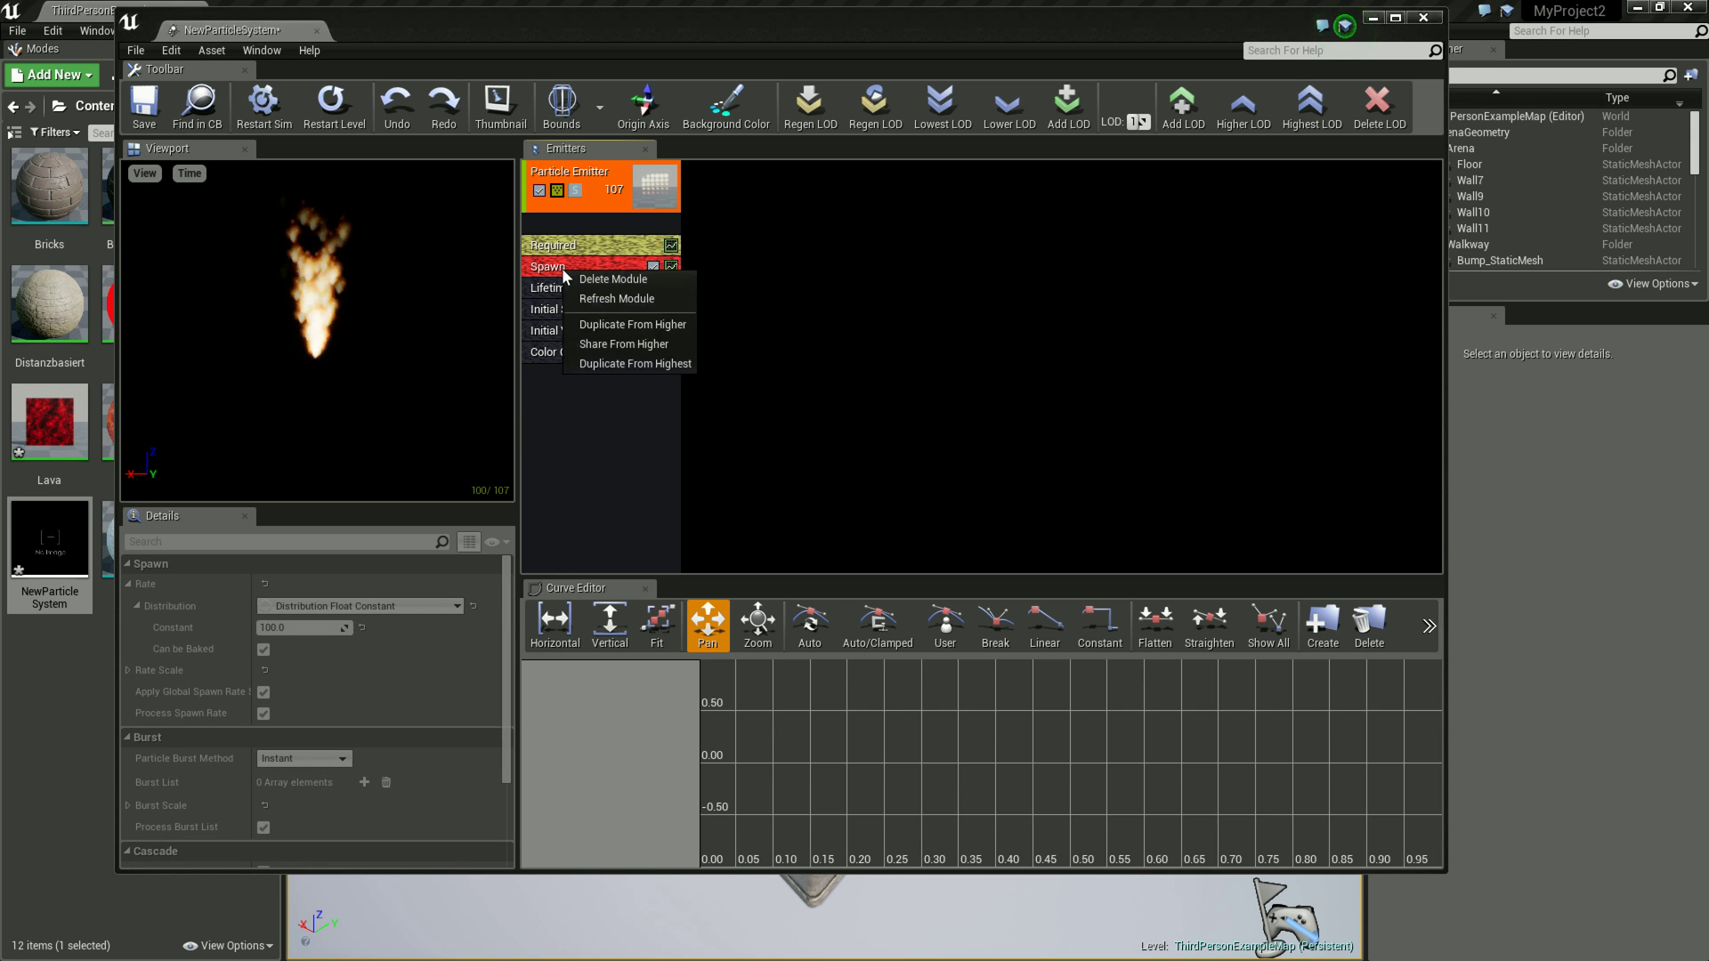
Step: Copy the Spawn module from the higher LOD and set LOD 1's spawn rate to 50
{"action": "left_click", "coordinate": [618, 327]}
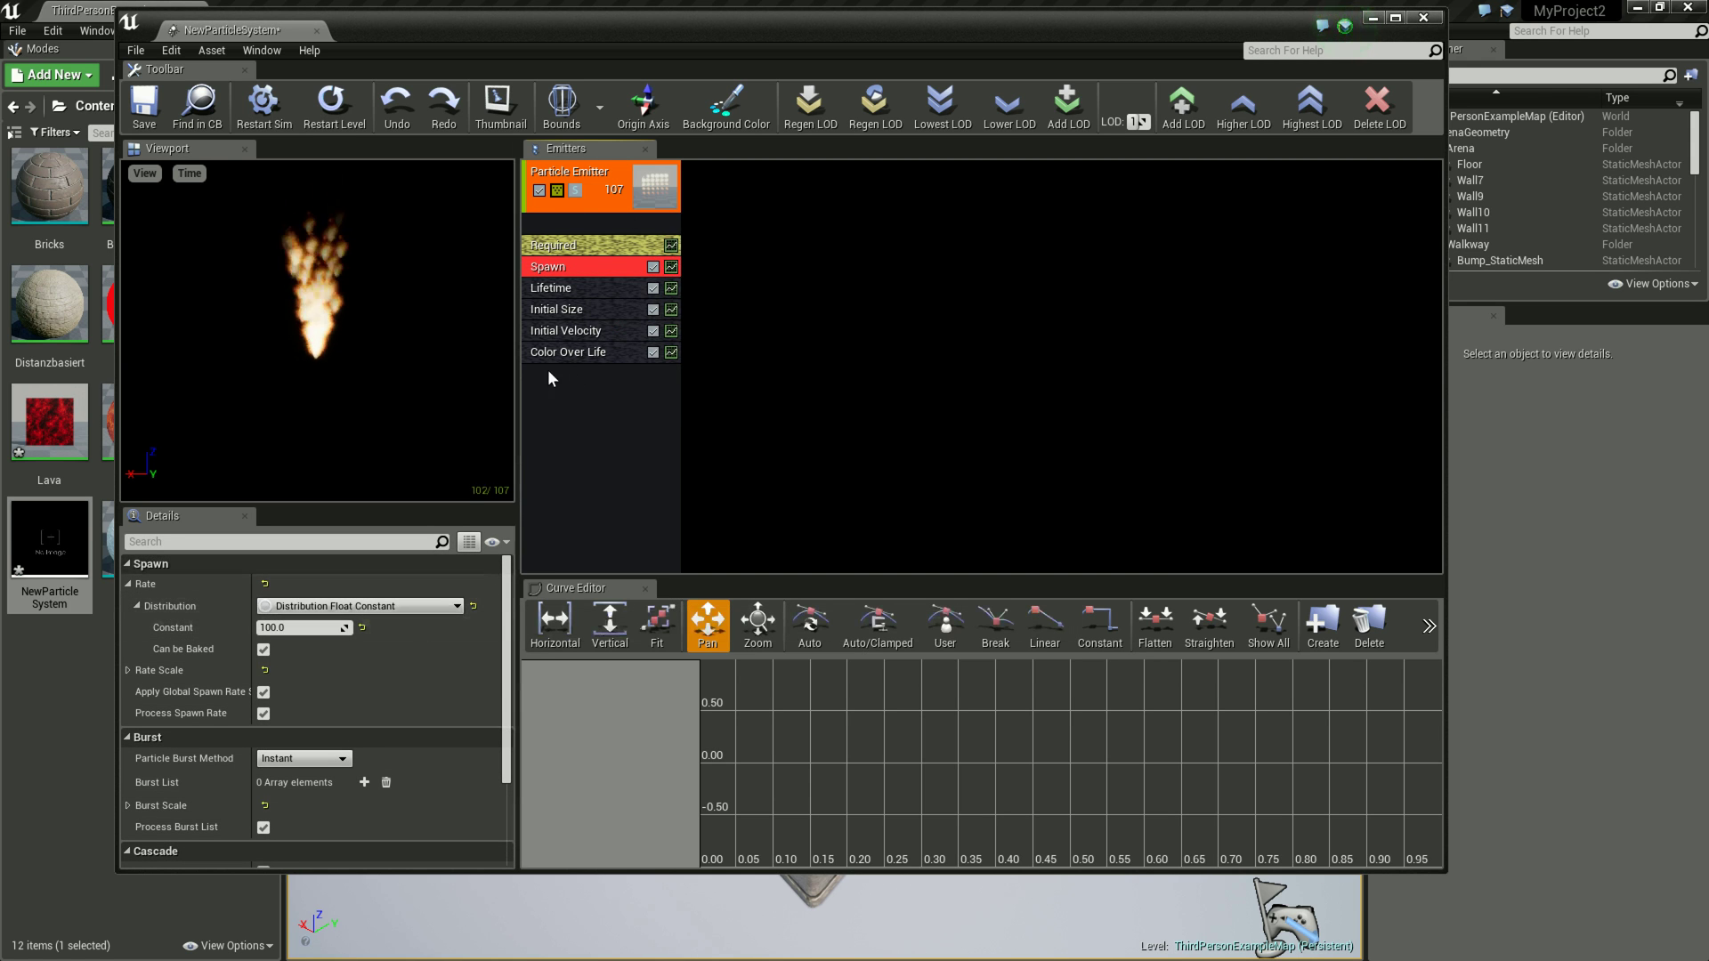
{"action": "left_click", "coordinate": [296, 634]}
{"action": "type", "text": "50"}
{"action": "key", "text": "Return"}
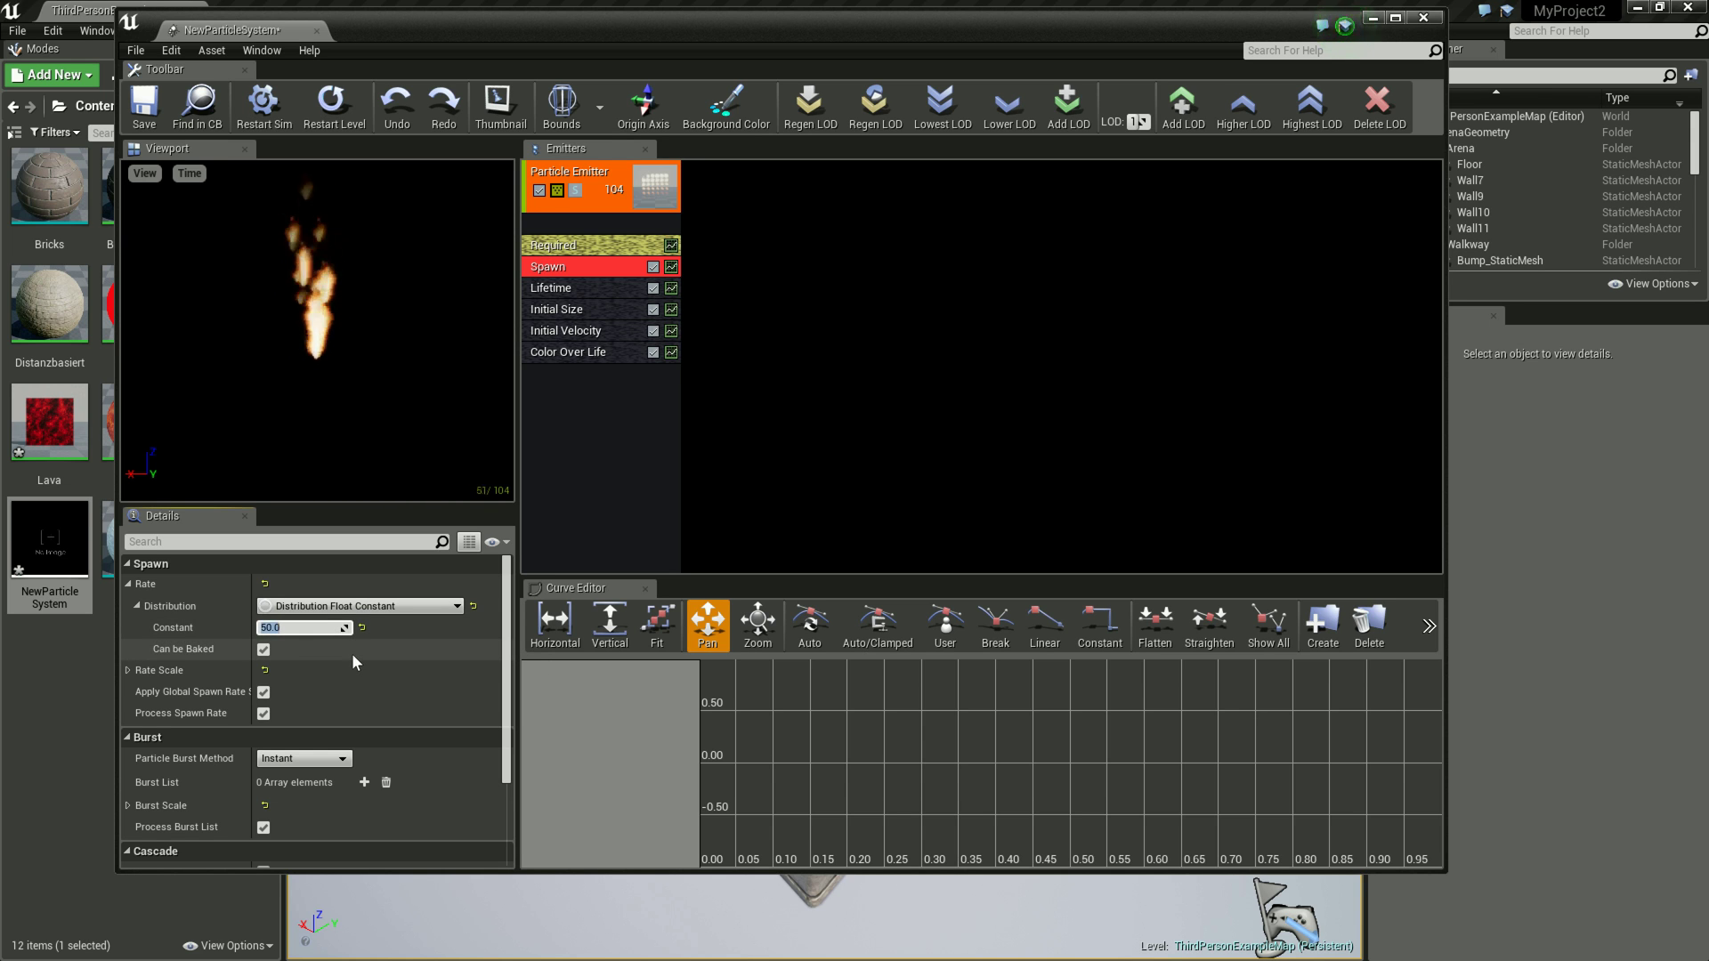
Step: Compare the Spawn settings across LODs 0, 1 and 2, ending with LOD 2's Spawn options
{"action": "left_click", "coordinate": [1240, 123]}
{"action": "right_click", "coordinate": [586, 264]}
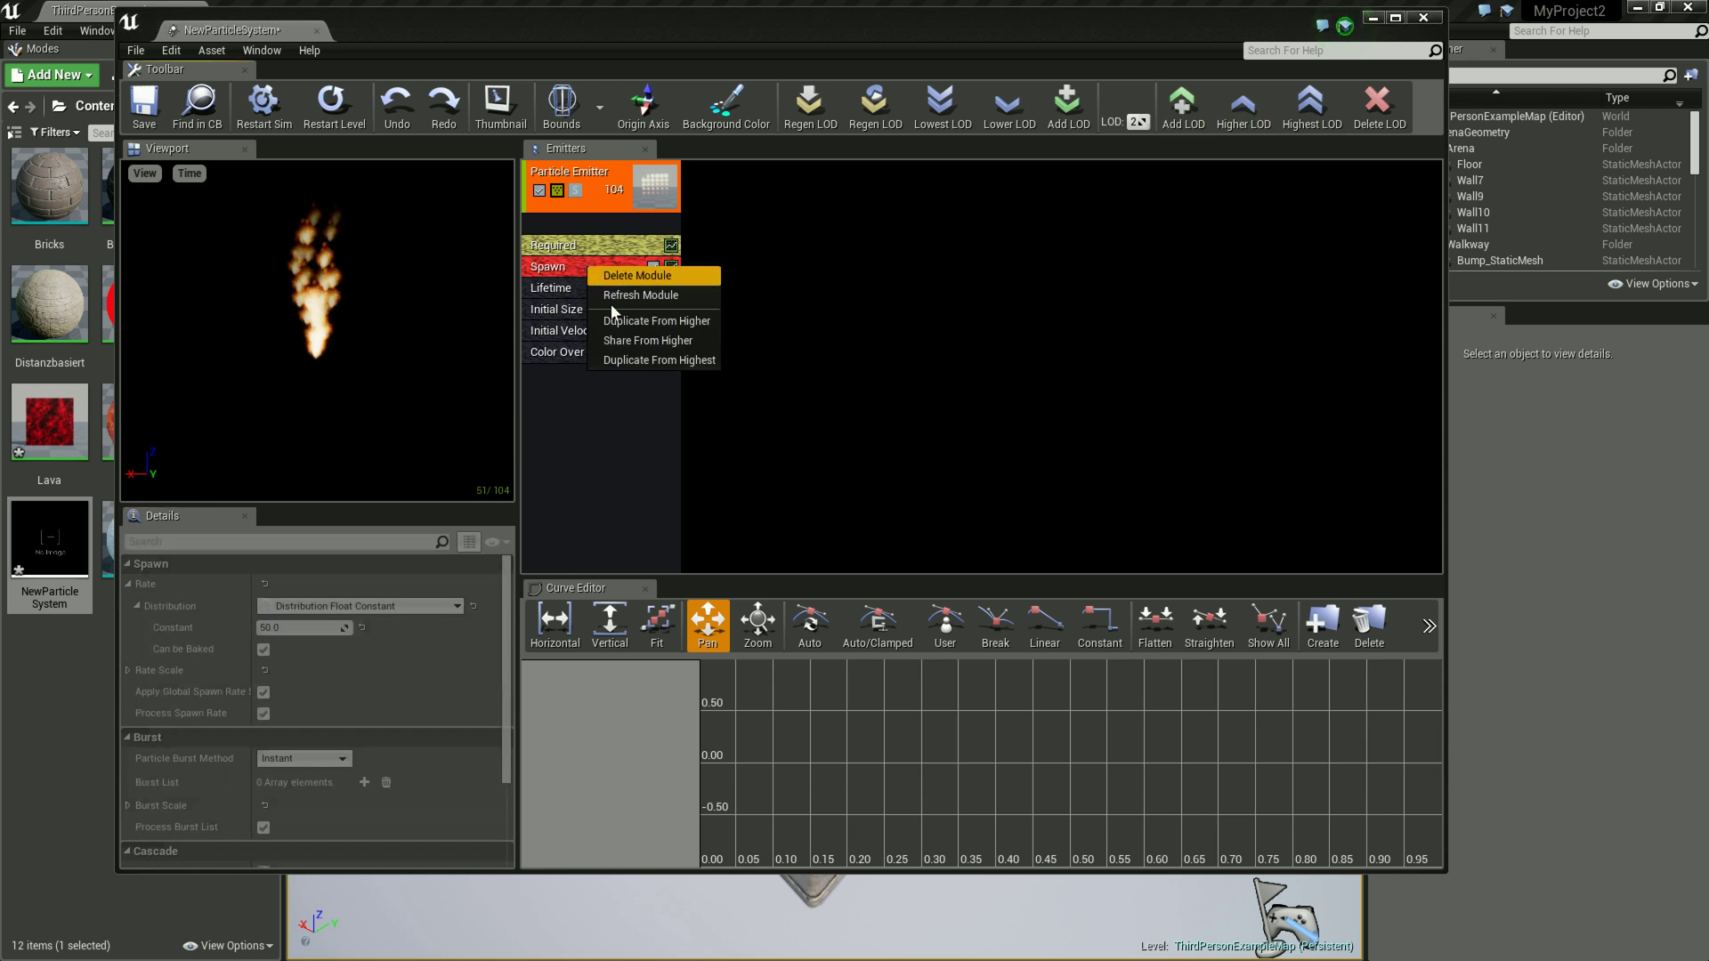
{"action": "left_click", "coordinate": [652, 436]}
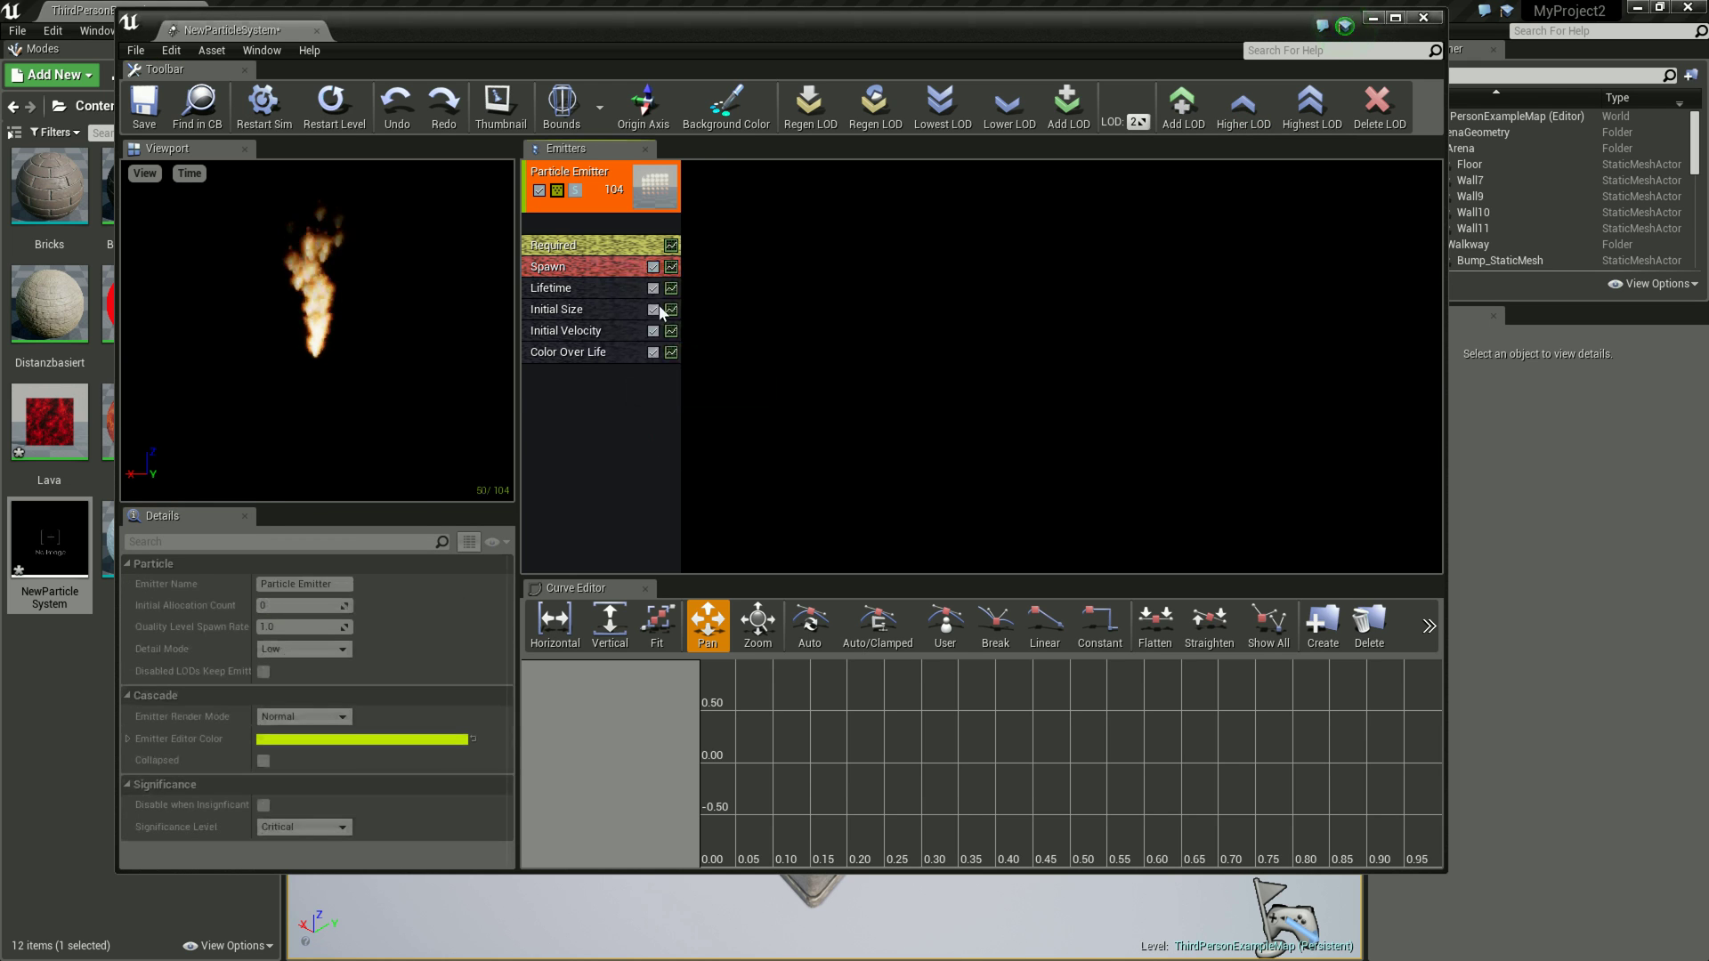
{"action": "left_click", "coordinate": [593, 267]}
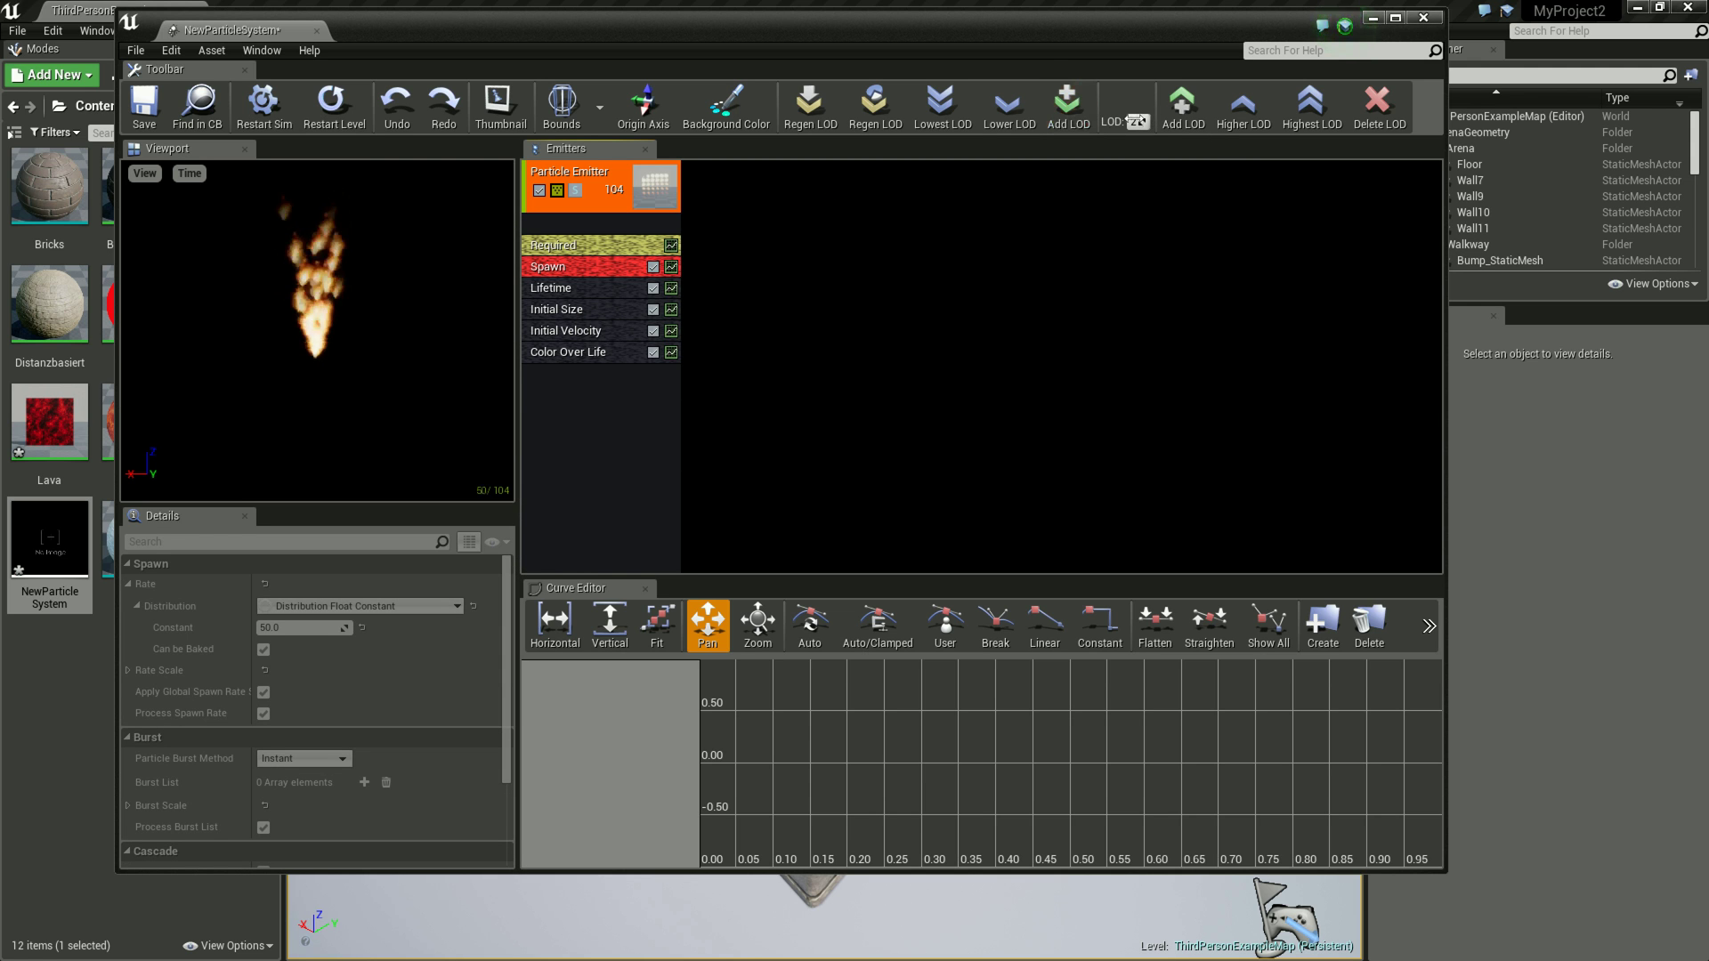
{"action": "left_click", "coordinate": [998, 119]}
{"action": "left_click", "coordinate": [1219, 129]}
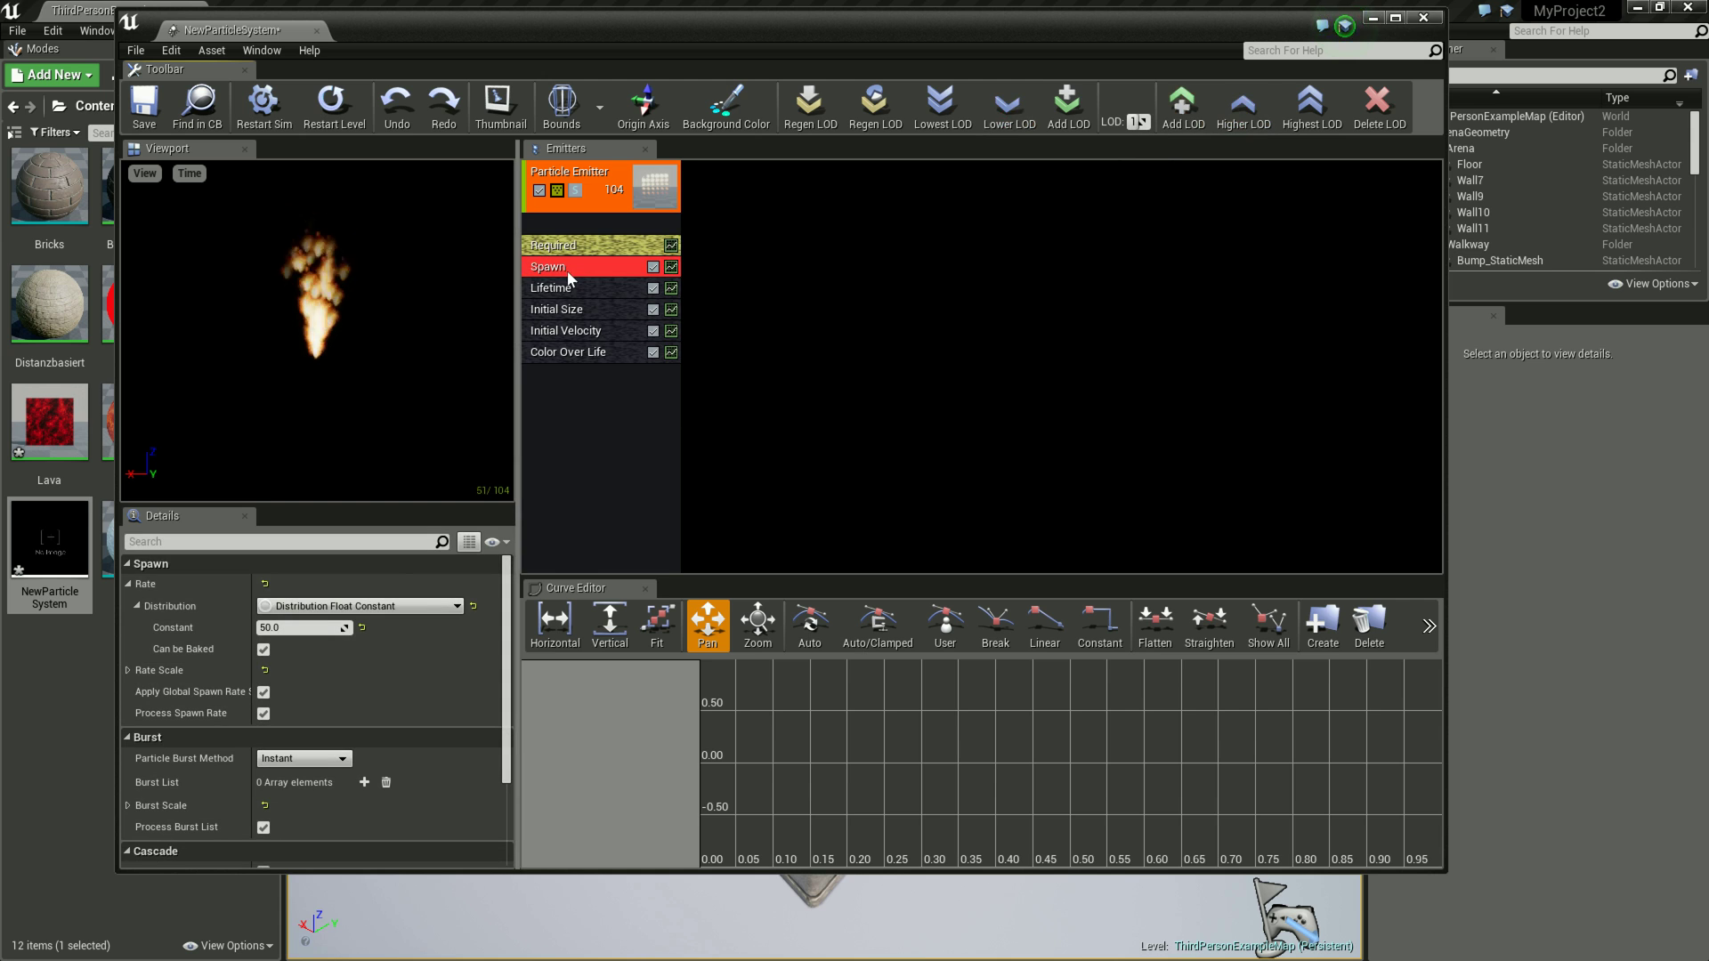
{"action": "left_click", "coordinate": [1243, 103]}
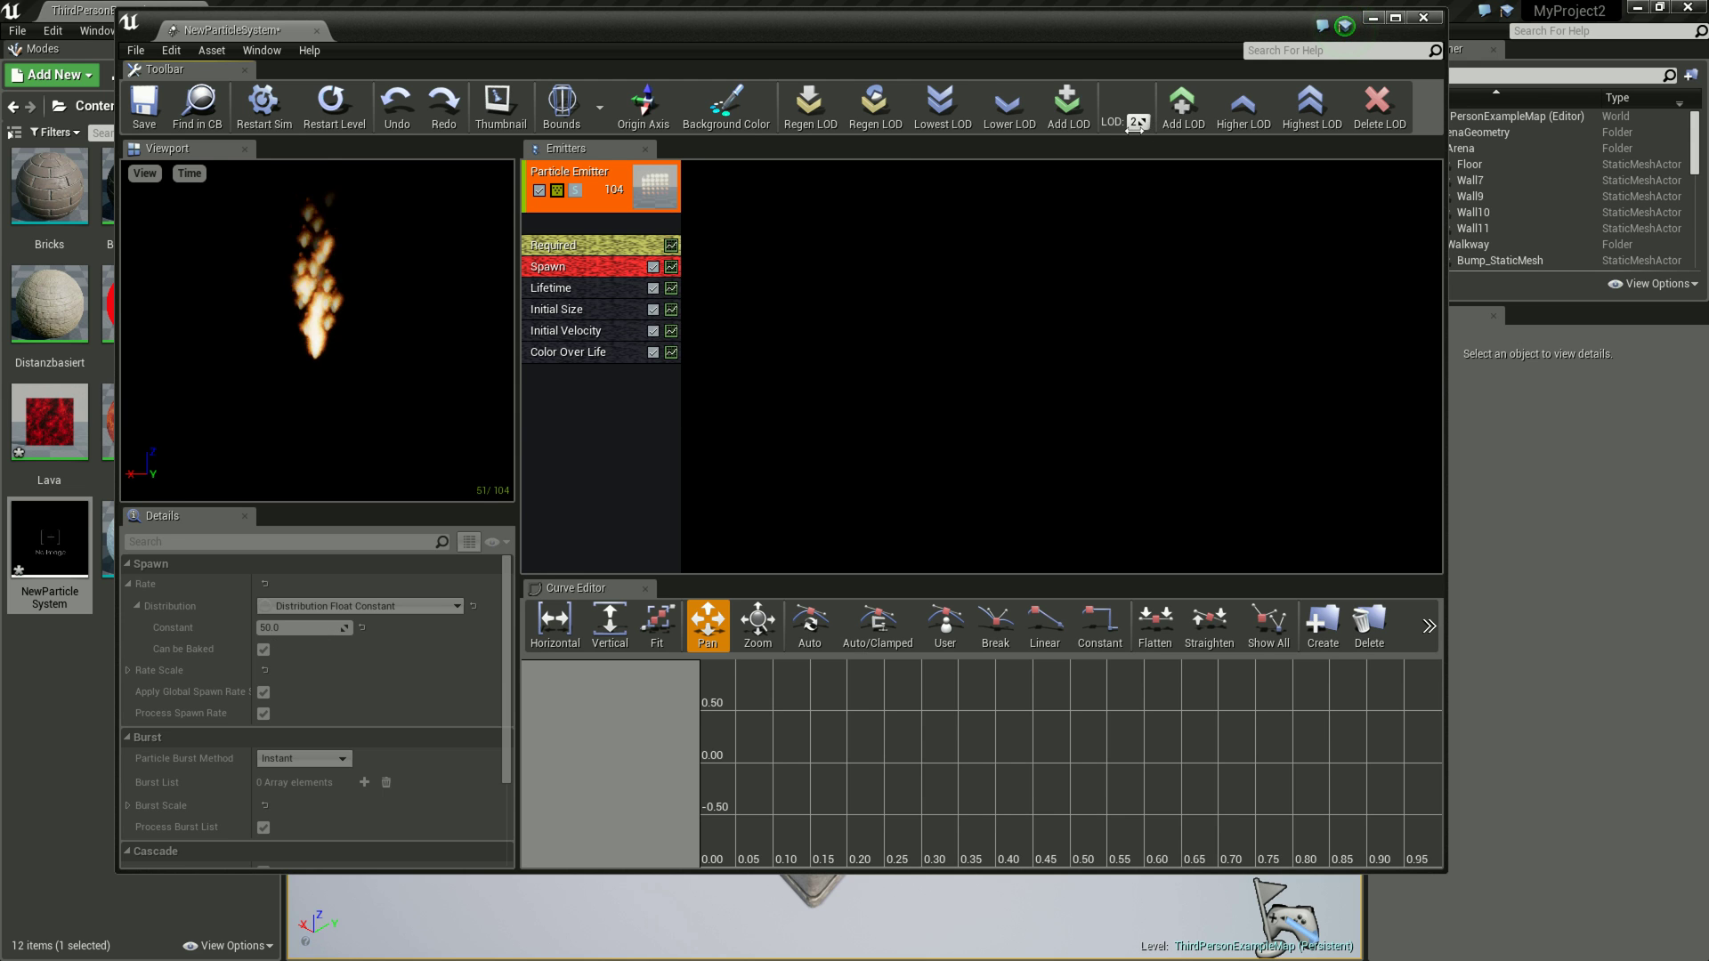
{"action": "right_click", "coordinate": [655, 271]}
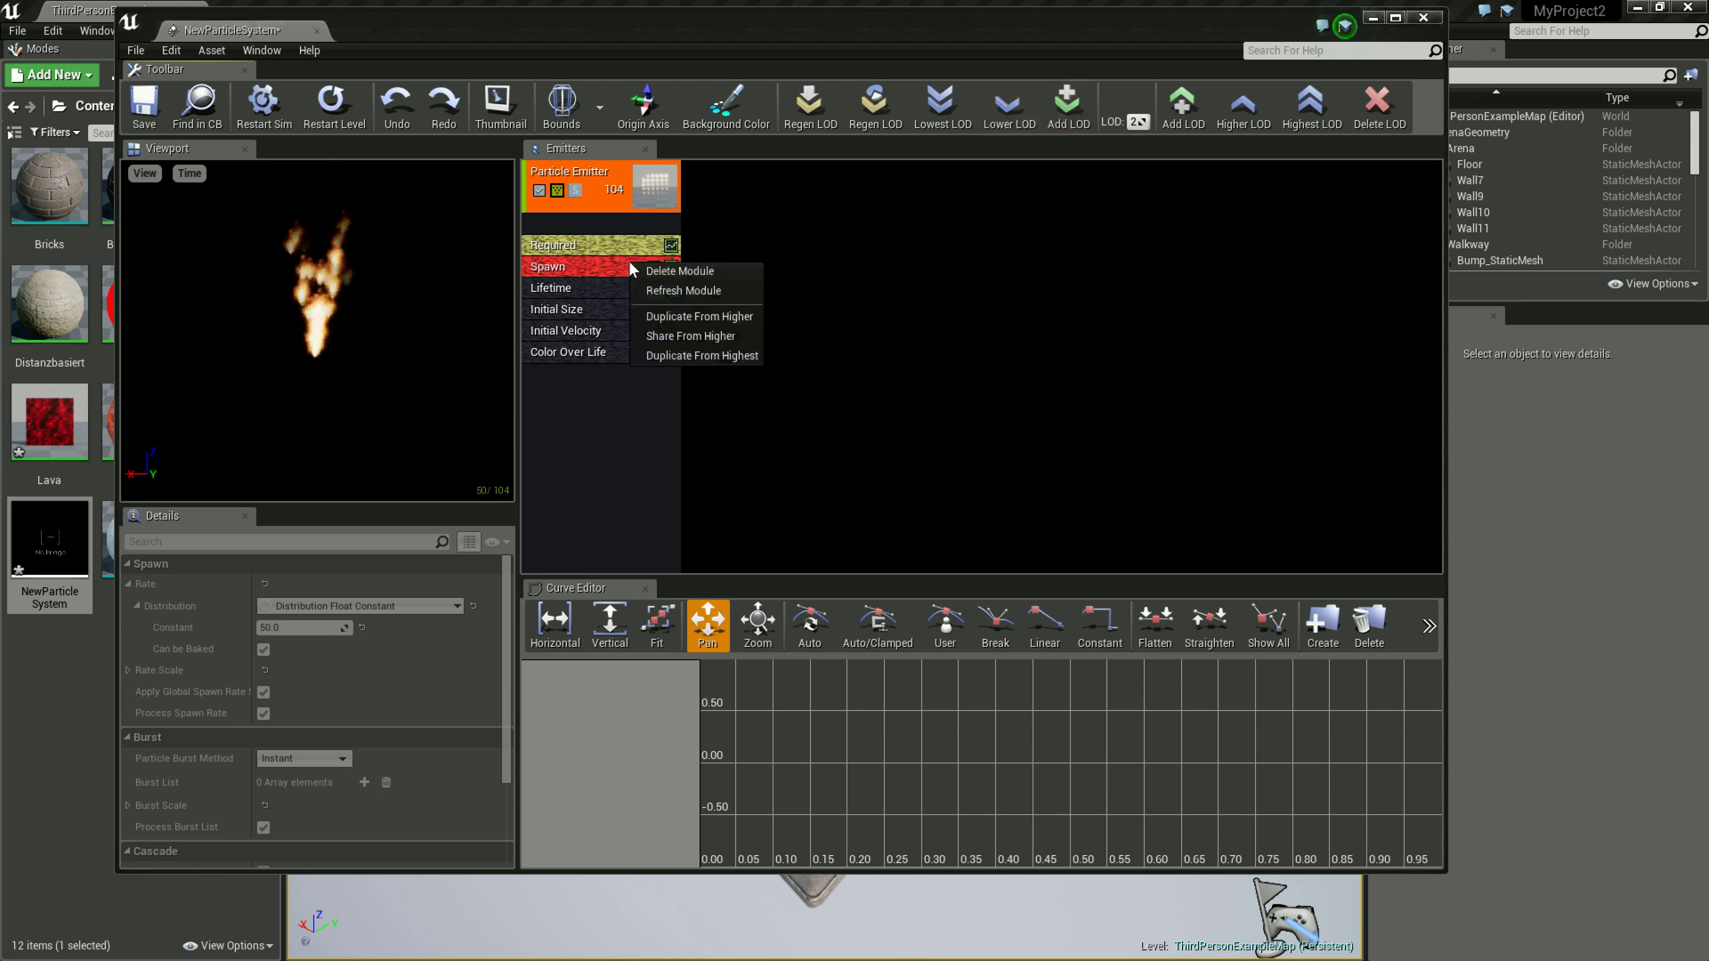
Step: Duplicate the Spawn module from the higher LOD onto LOD 2 and set its rate to 10
{"action": "left_click", "coordinate": [723, 330]}
{"action": "left_click", "coordinate": [294, 627]}
{"action": "type", "text": "10"}
{"action": "key", "text": "Return"}
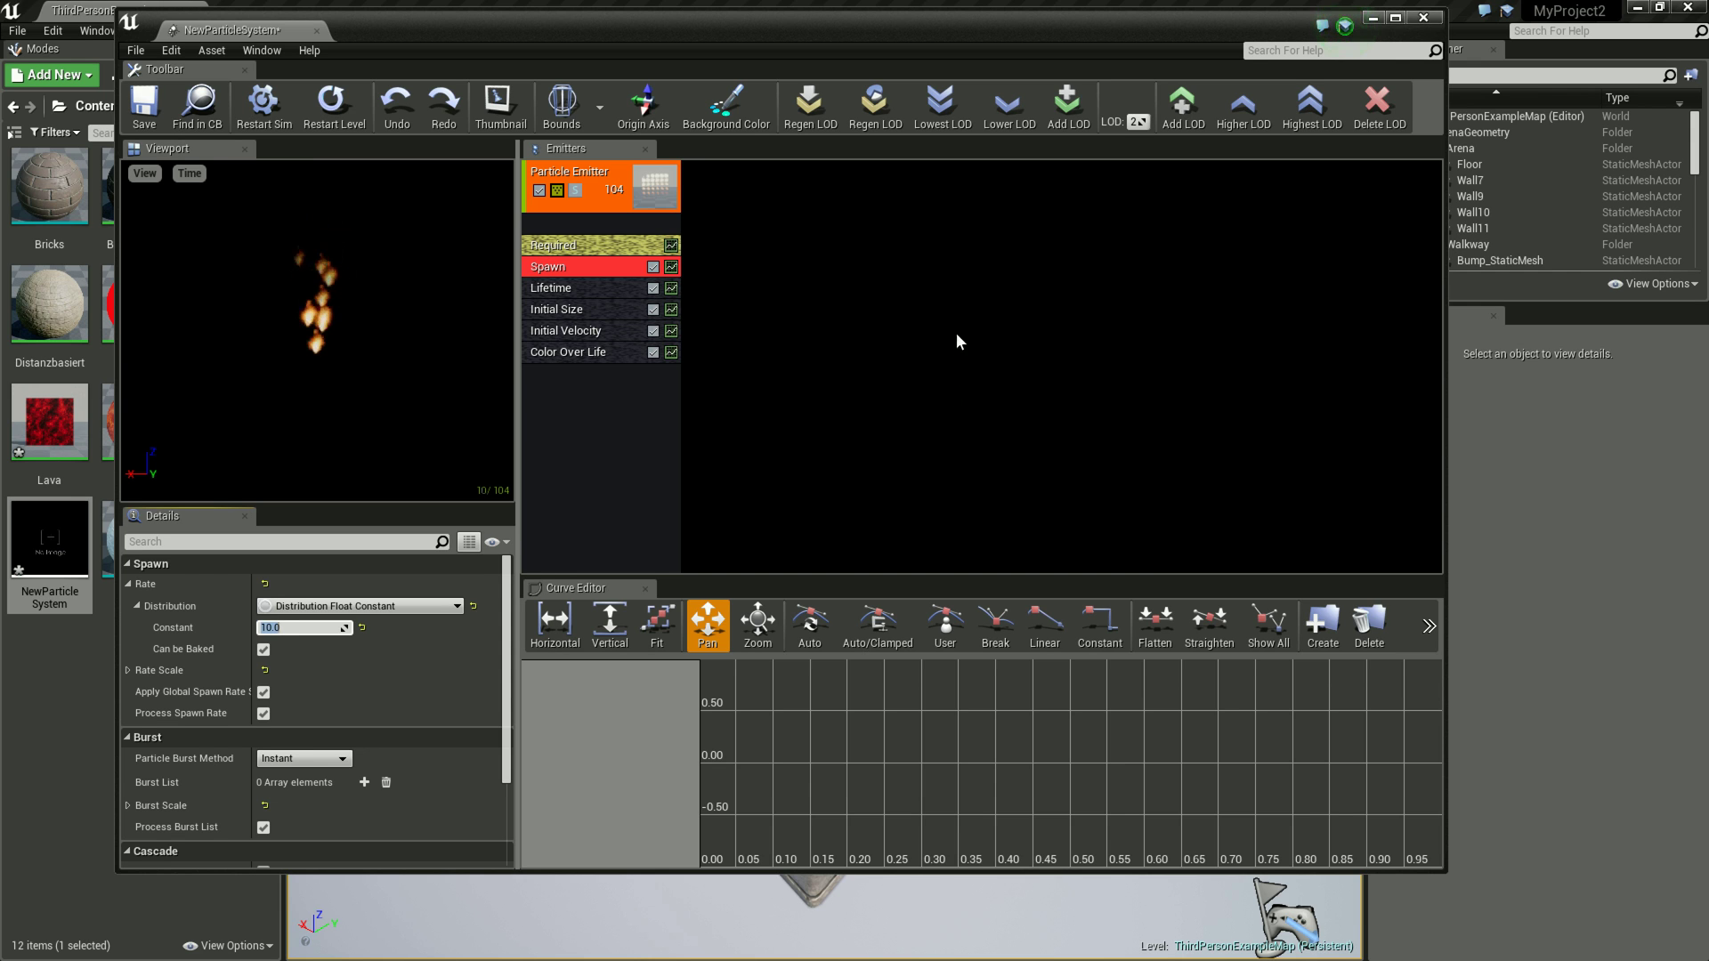
{"action": "left_click", "coordinate": [982, 314]}
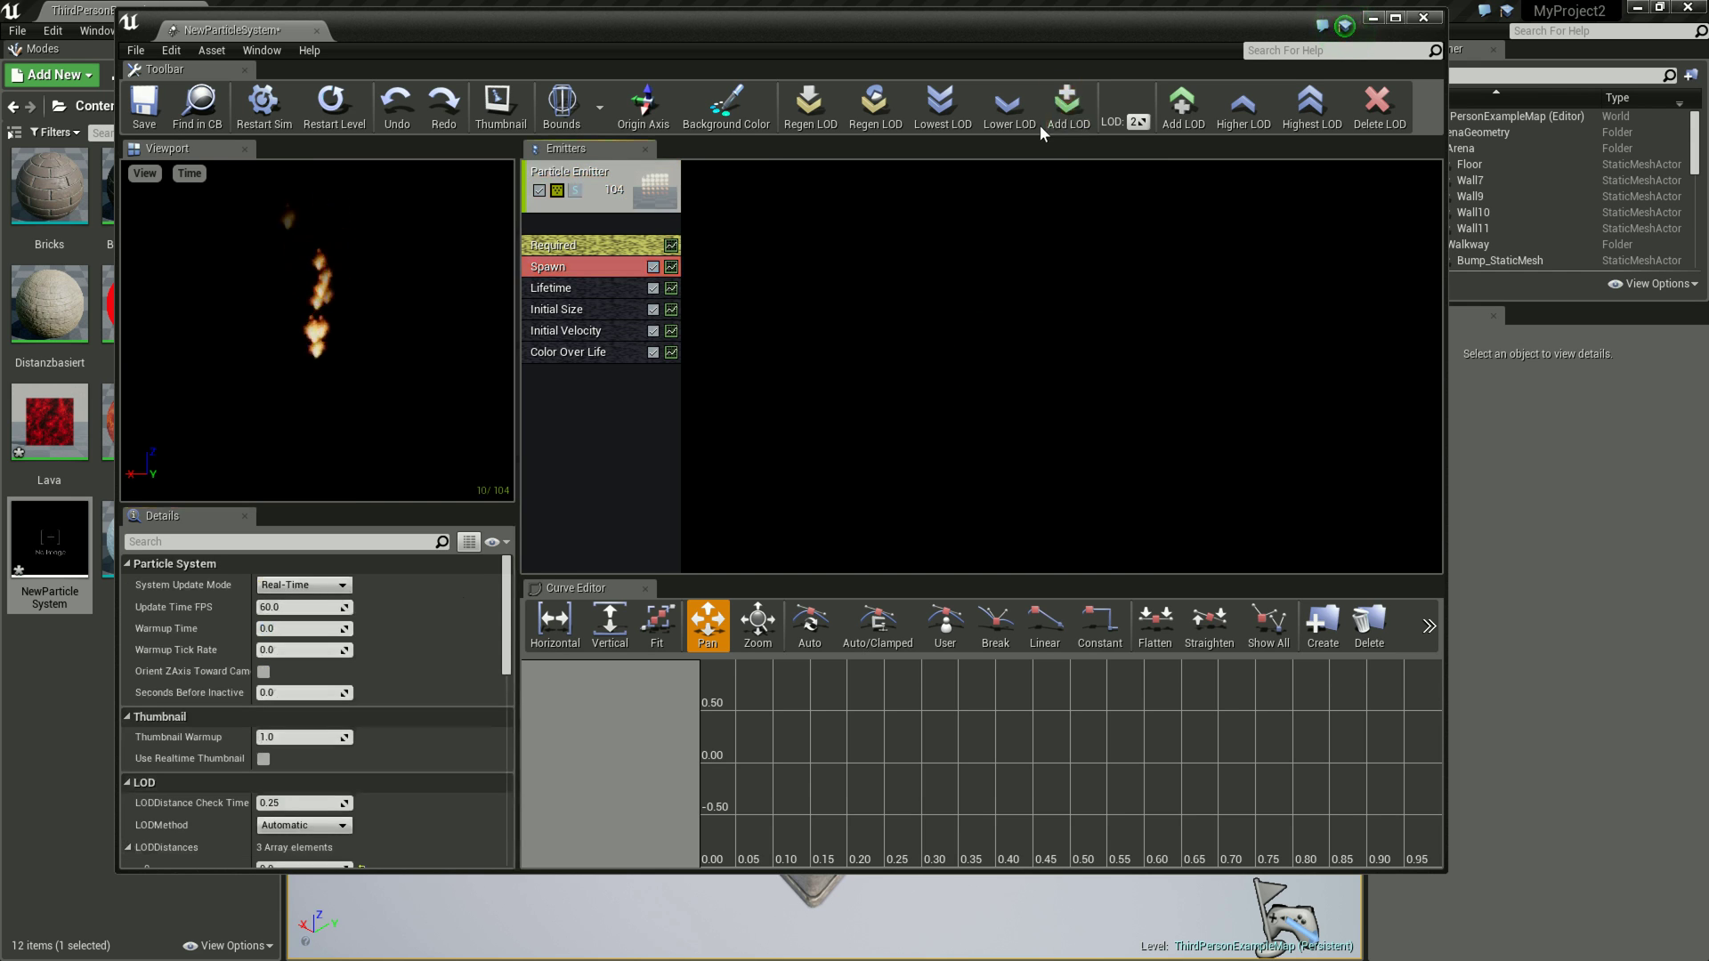
Step: Return the preview to LOD 0 and keep the LOD method on Automatic
{"action": "left_click", "coordinate": [941, 105]}
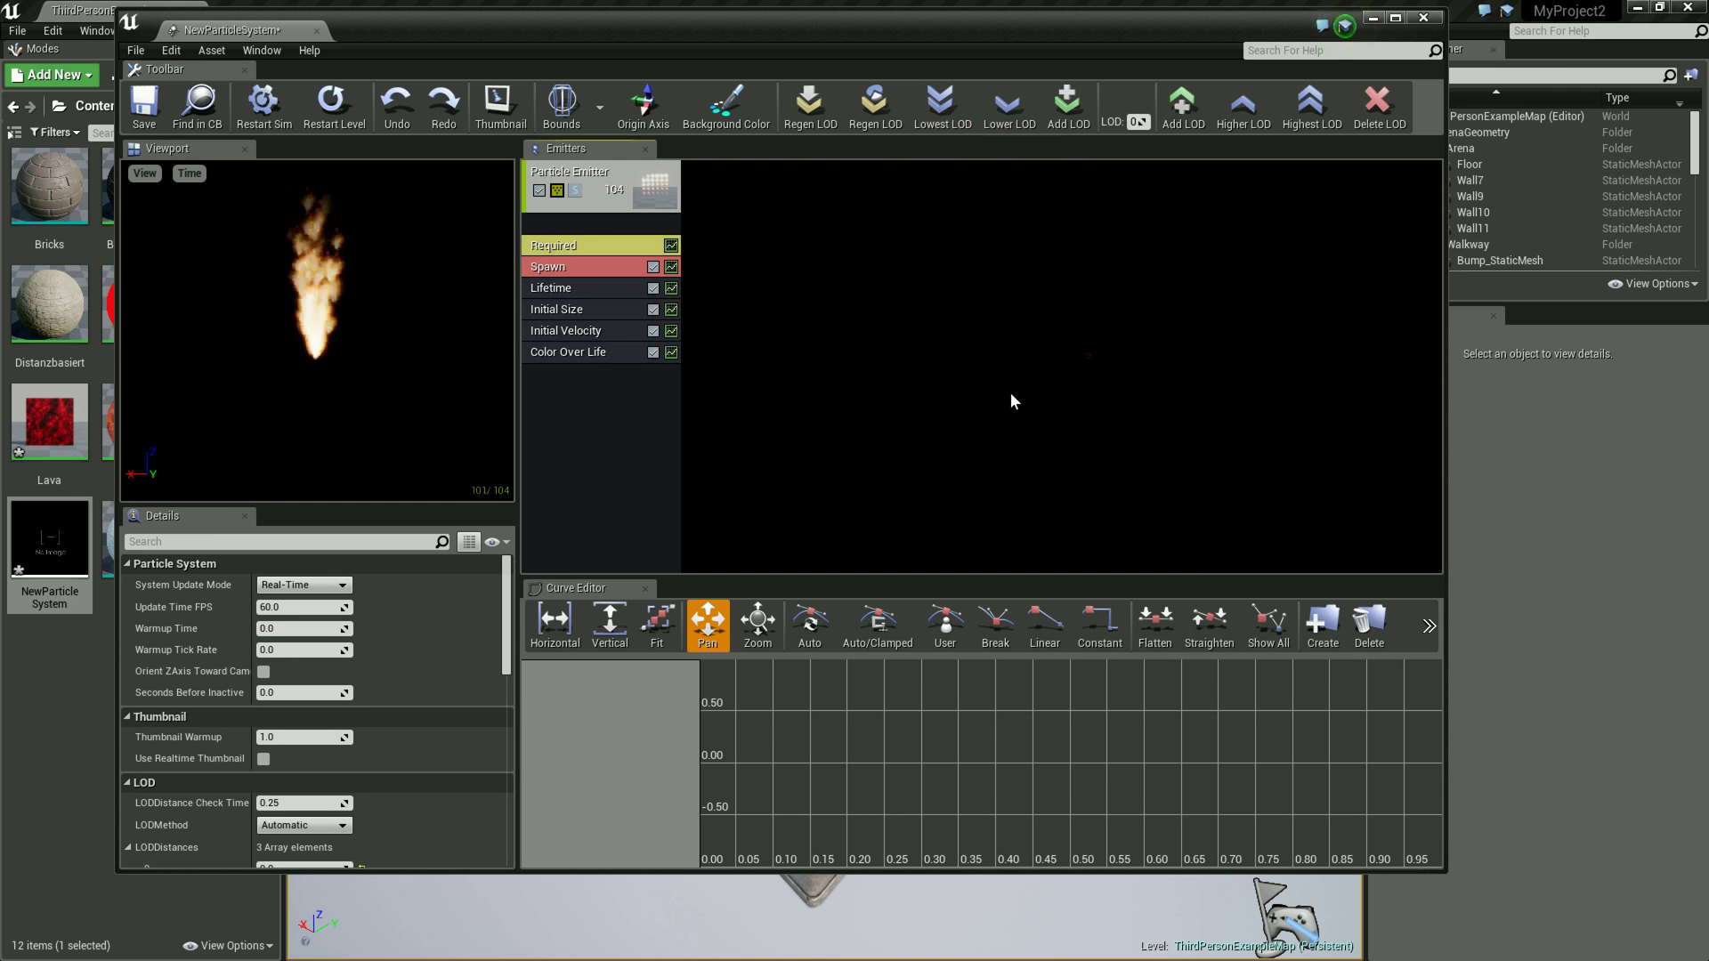
{"action": "scroll", "coordinate": [458, 661], "scroll_direction": "down", "scroll_amount": 2}
{"action": "scroll", "coordinate": [457, 660], "scroll_direction": "down", "scroll_amount": 2}
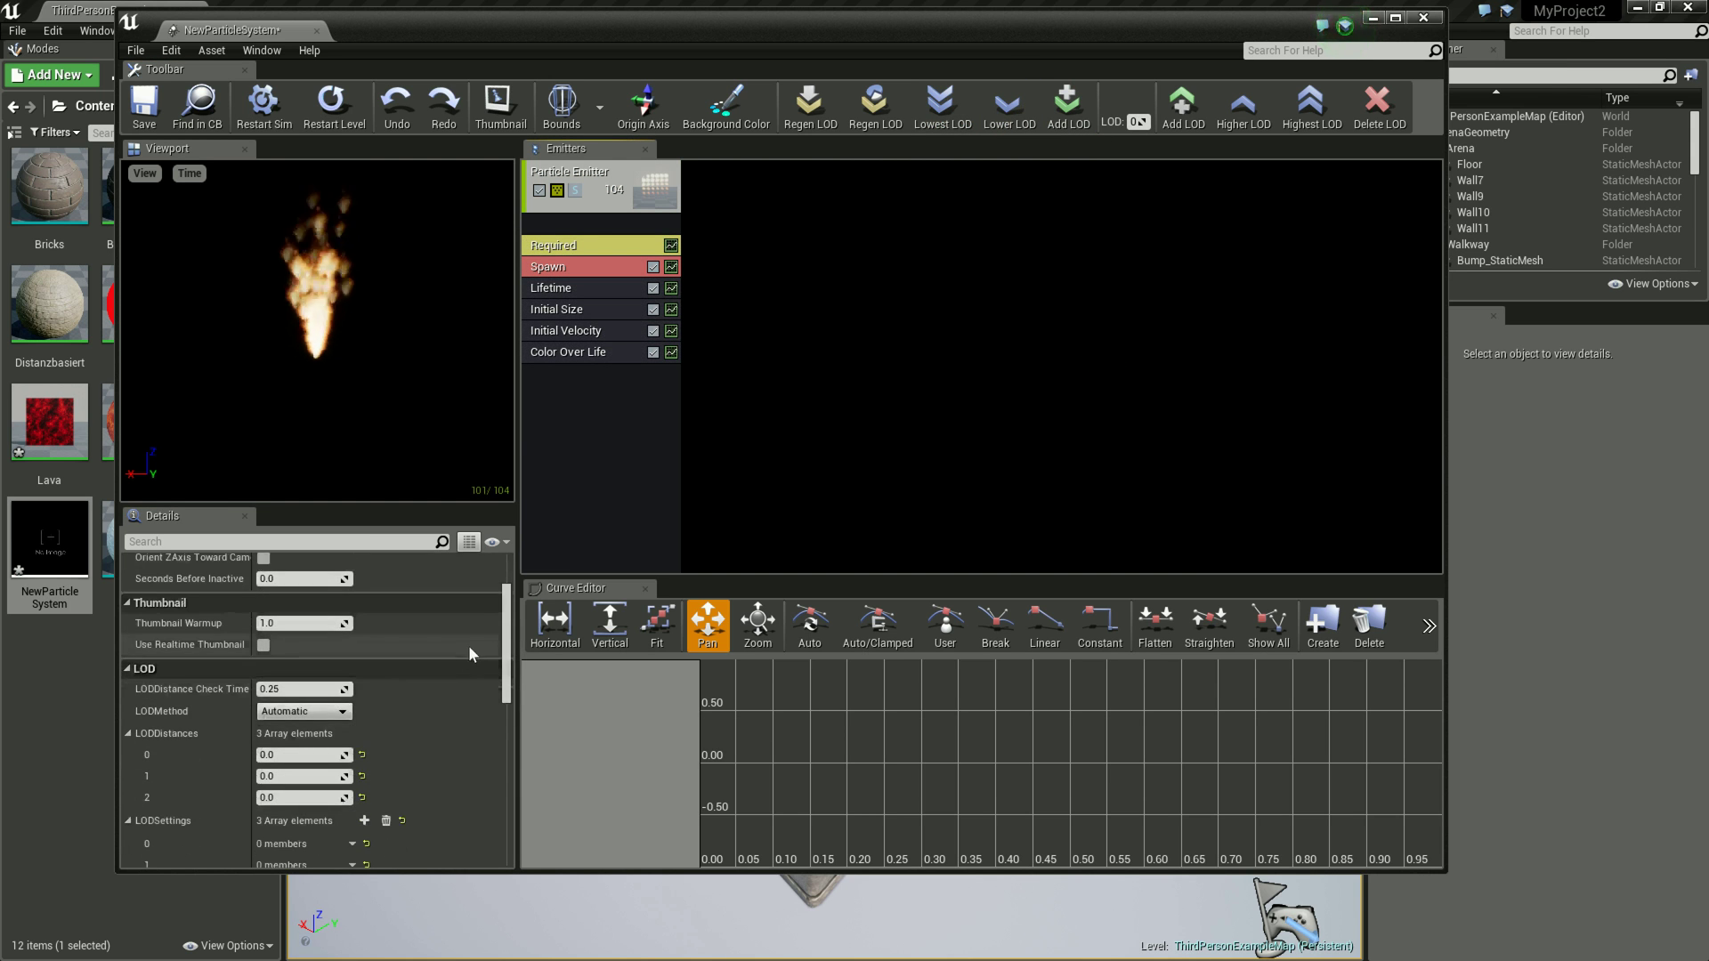
{"action": "scroll", "coordinate": [430, 618], "scroll_direction": "down", "scroll_amount": 2}
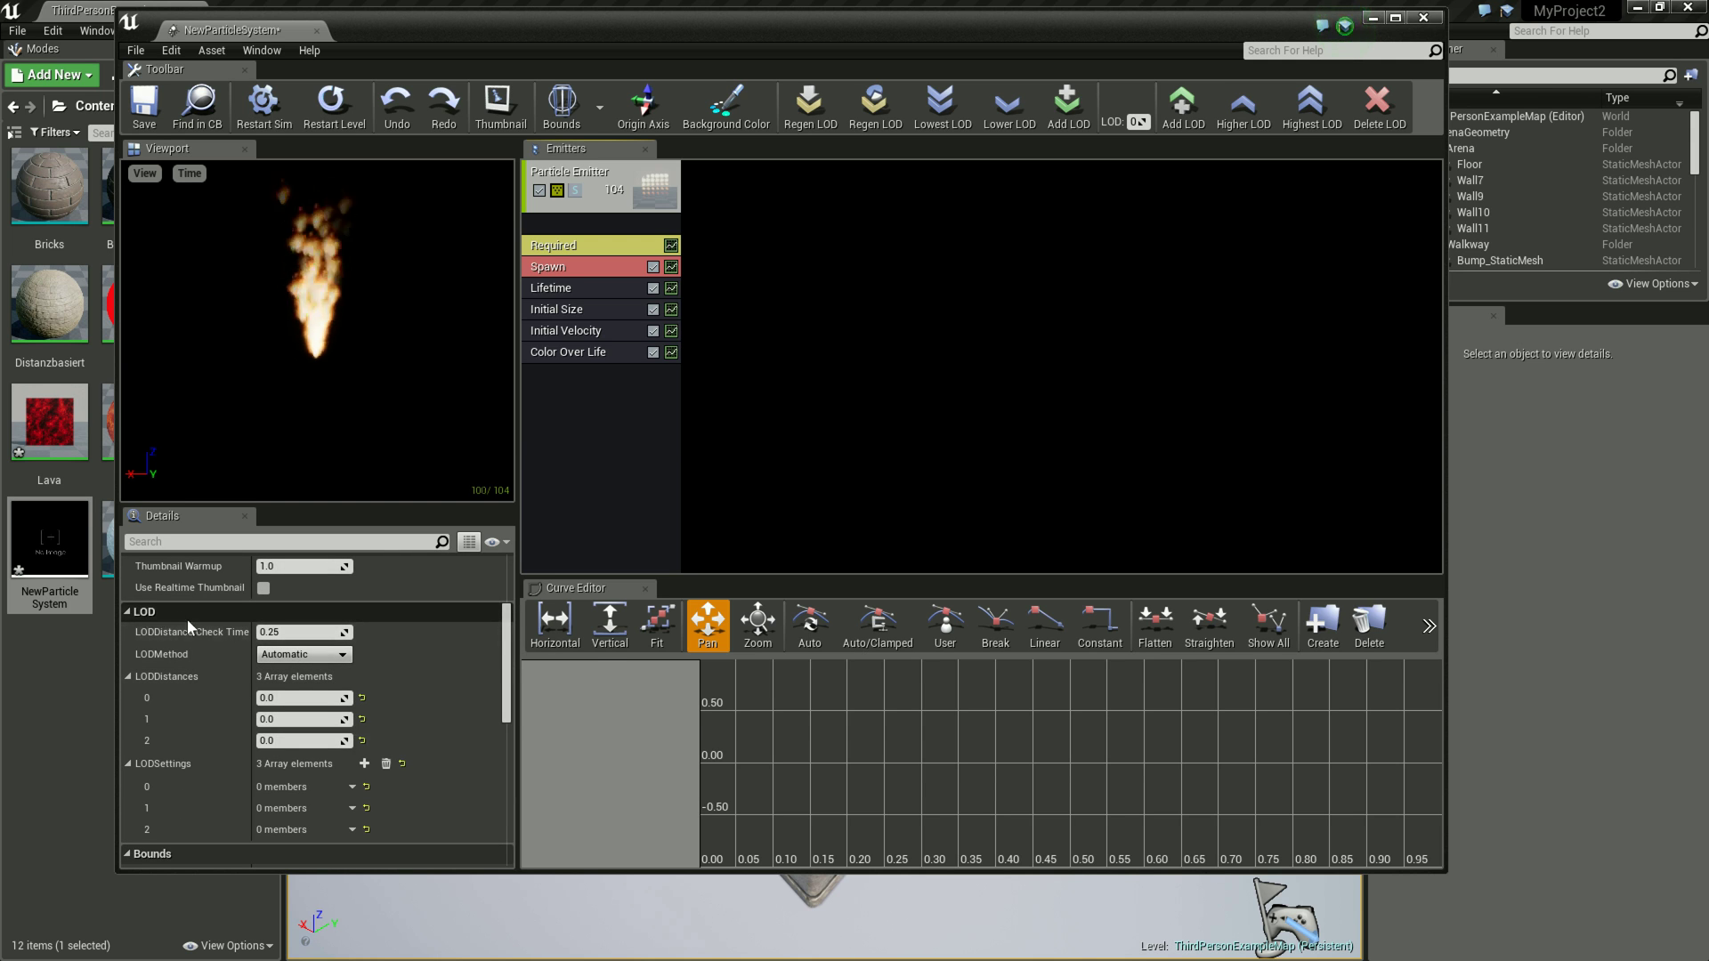
{"action": "left_click", "coordinate": [285, 654]}
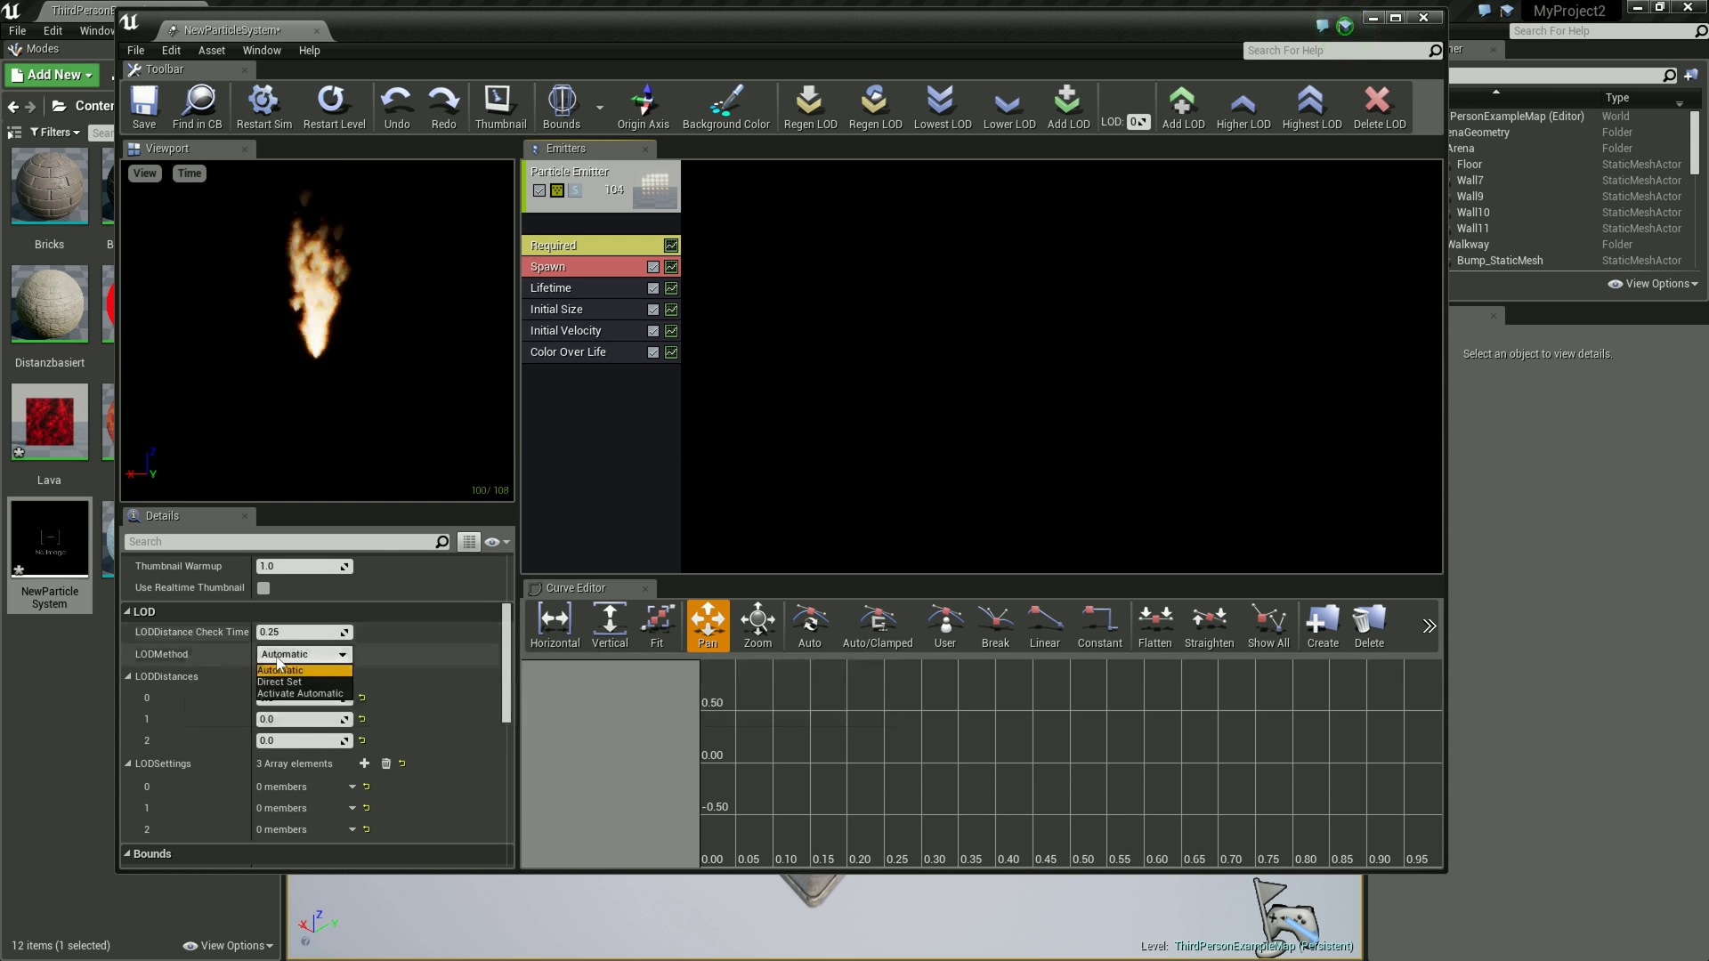
{"action": "left_click", "coordinate": [174, 697]}
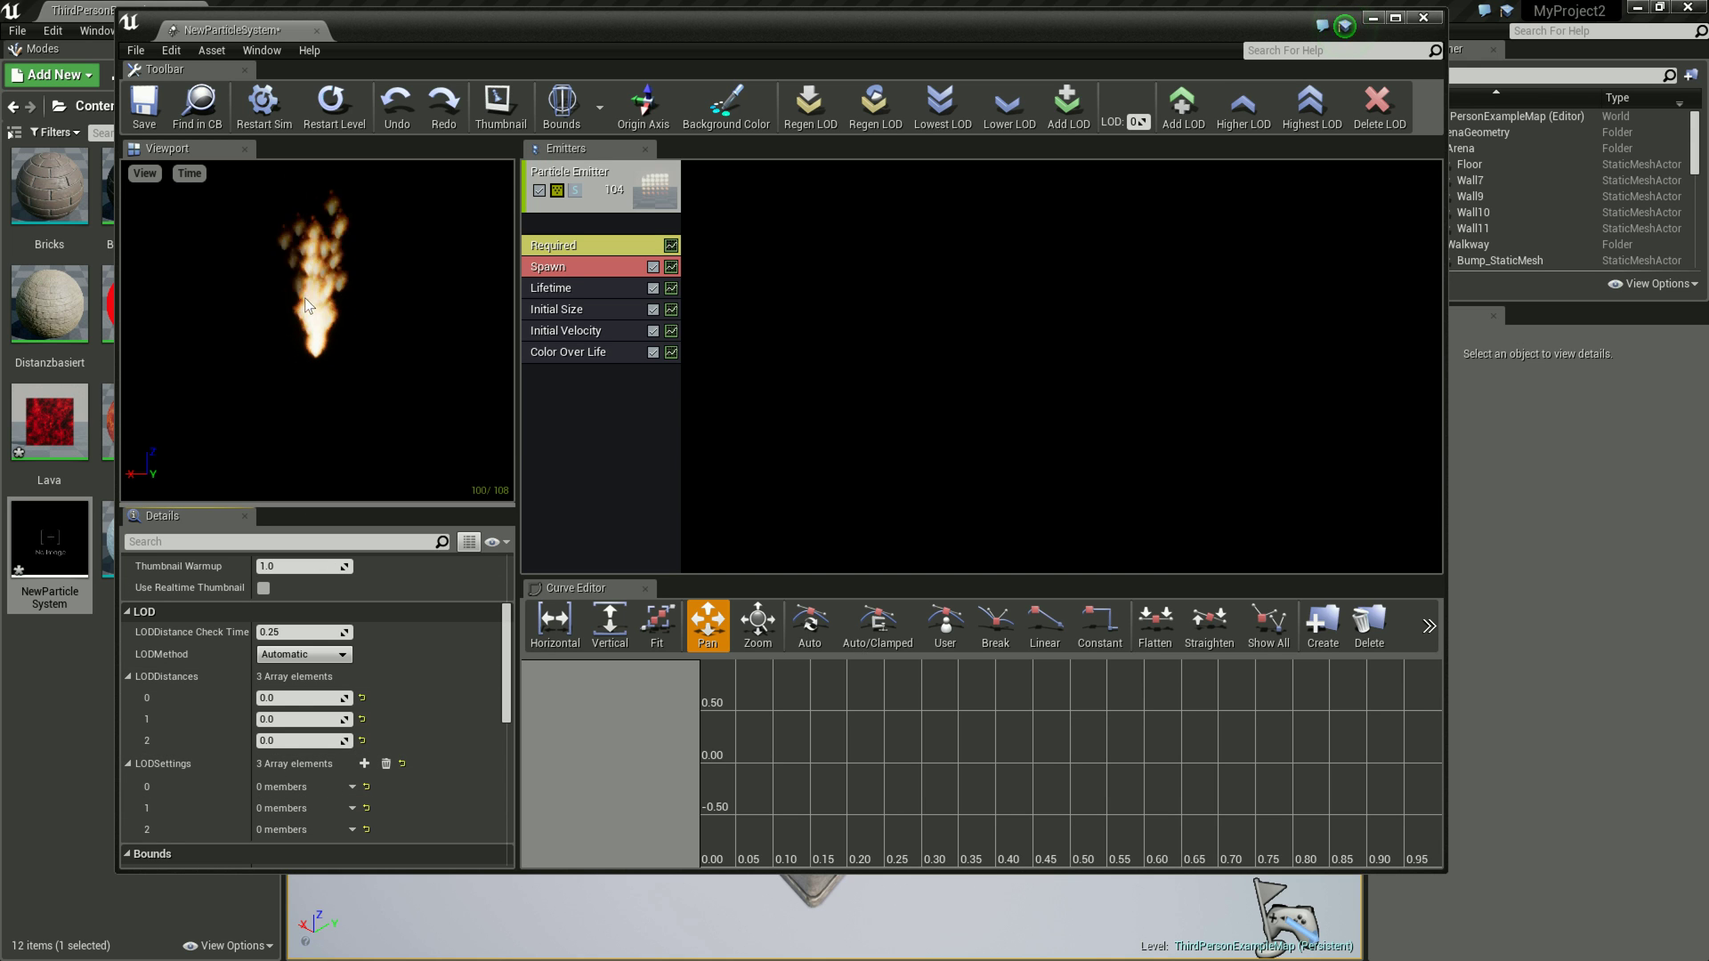
Step: Enter the third and second LOD distances (100 and 50) and save the particle system
{"action": "left_click", "coordinate": [291, 698]}
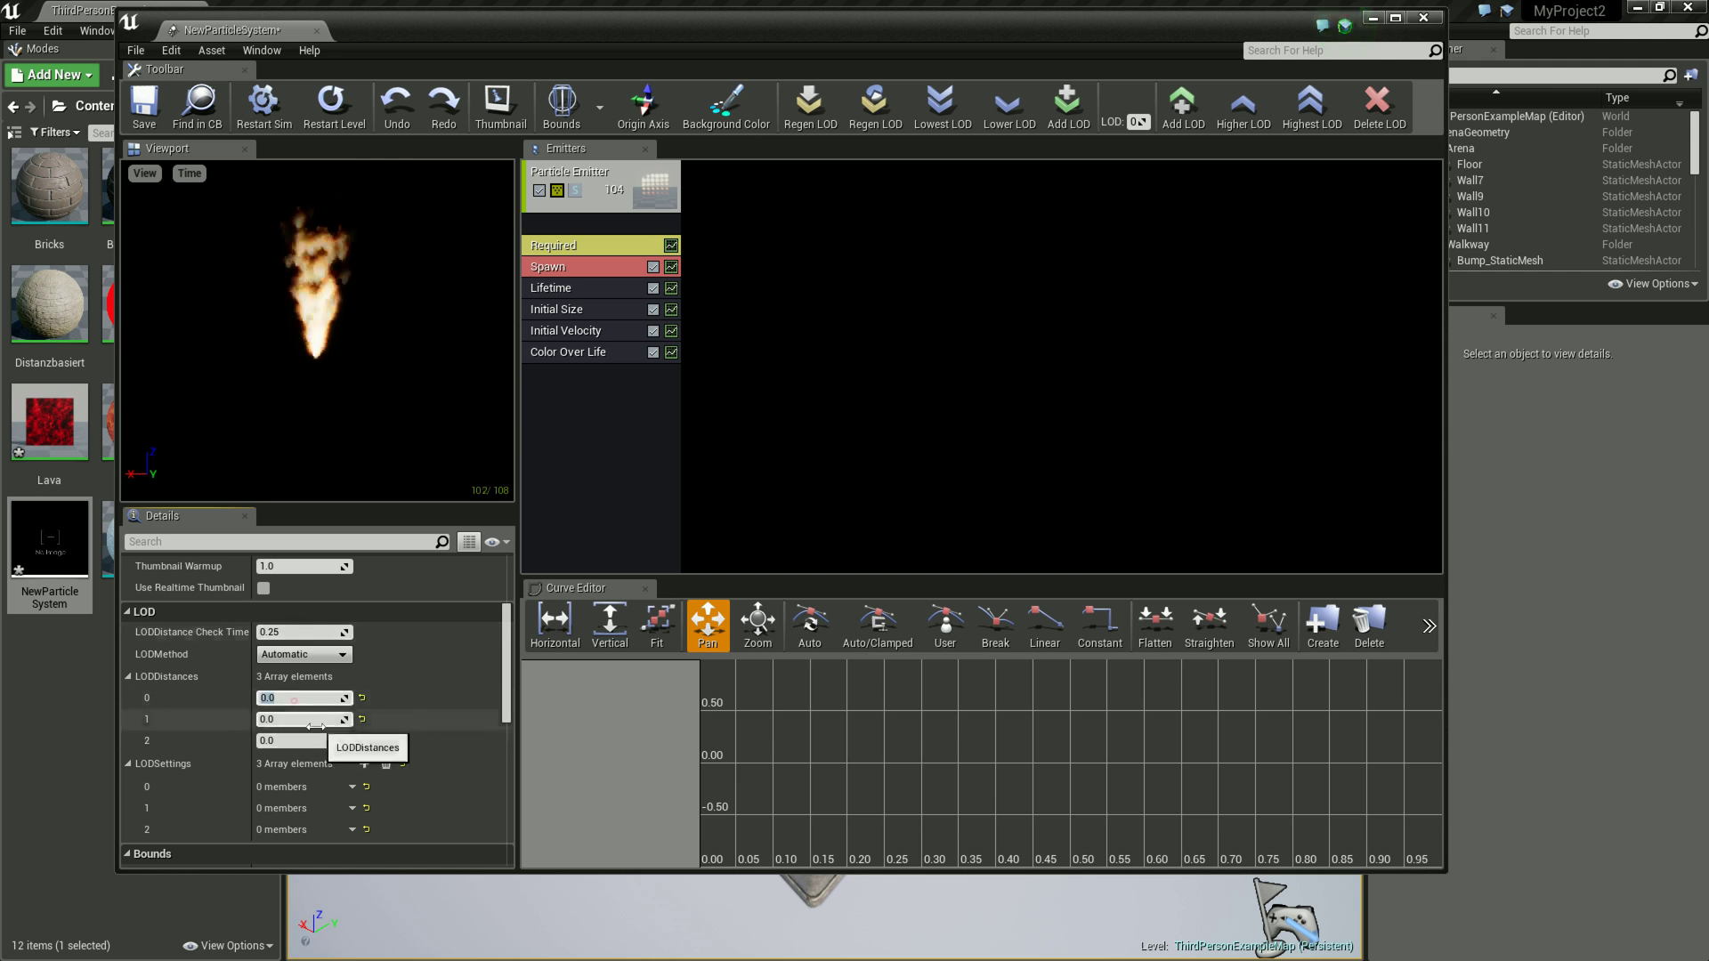
{"action": "left_click", "coordinate": [291, 739]}
{"action": "type", "text": "1000"}
{"action": "key", "text": "Return"}
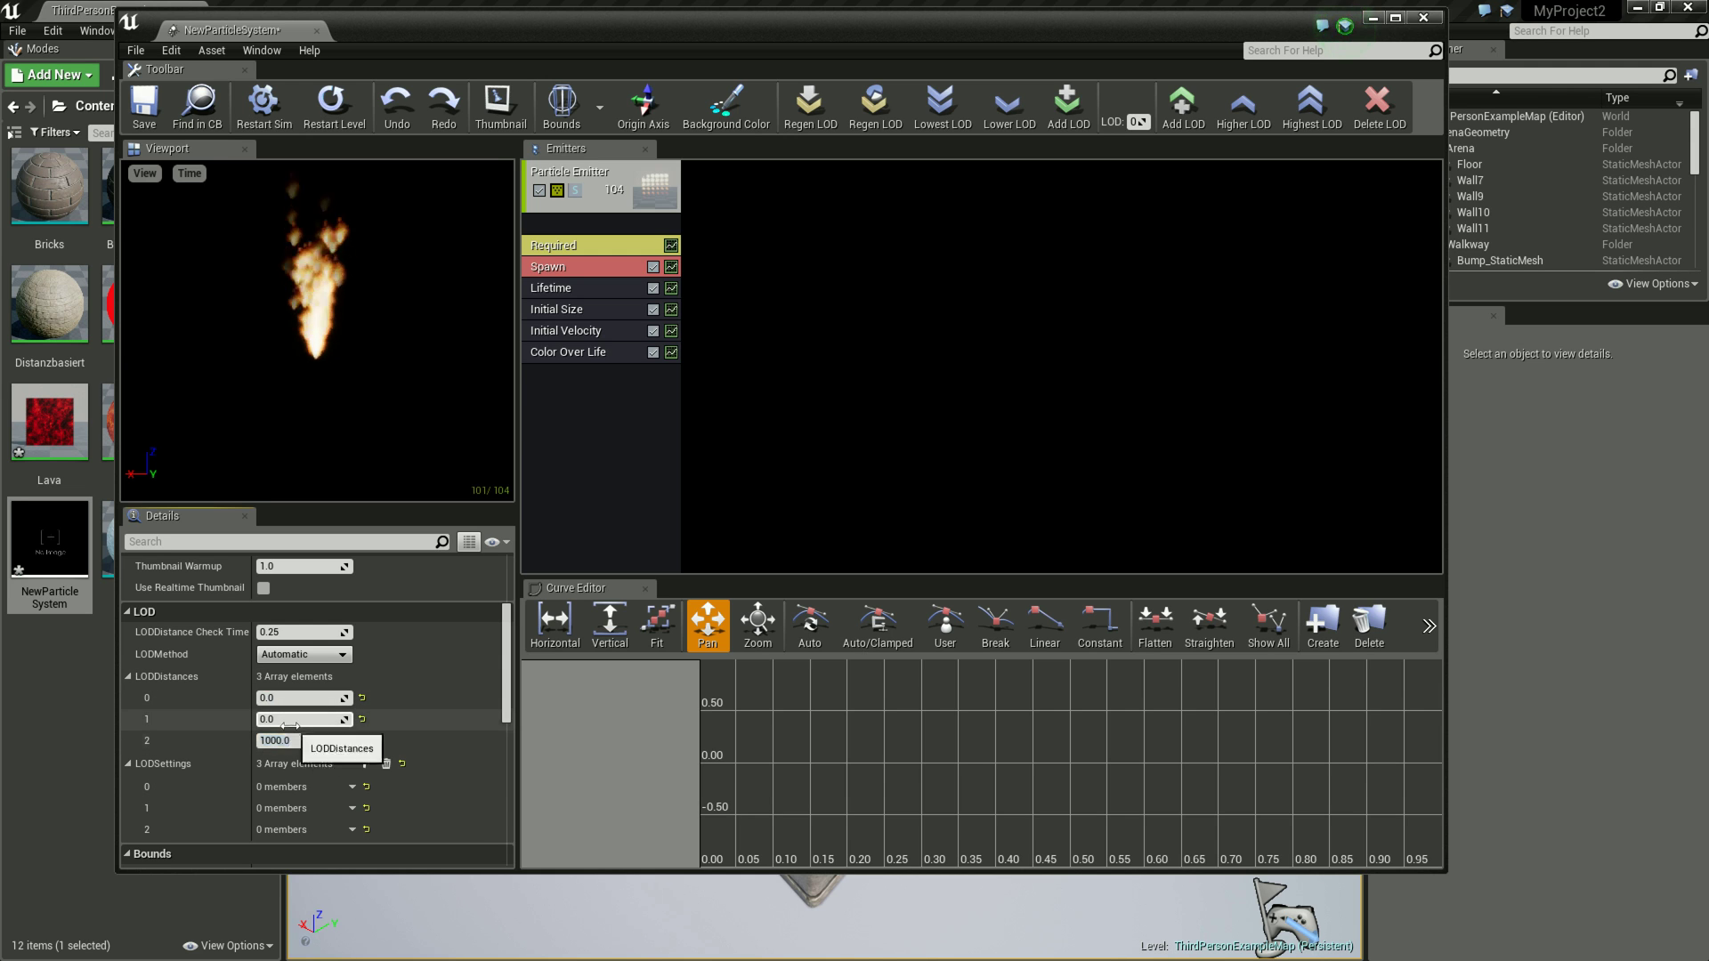
{"action": "left_click", "coordinate": [292, 720]}
{"action": "type", "text": "500"}
{"action": "key", "text": "Return"}
{"action": "type", "text": "100"}
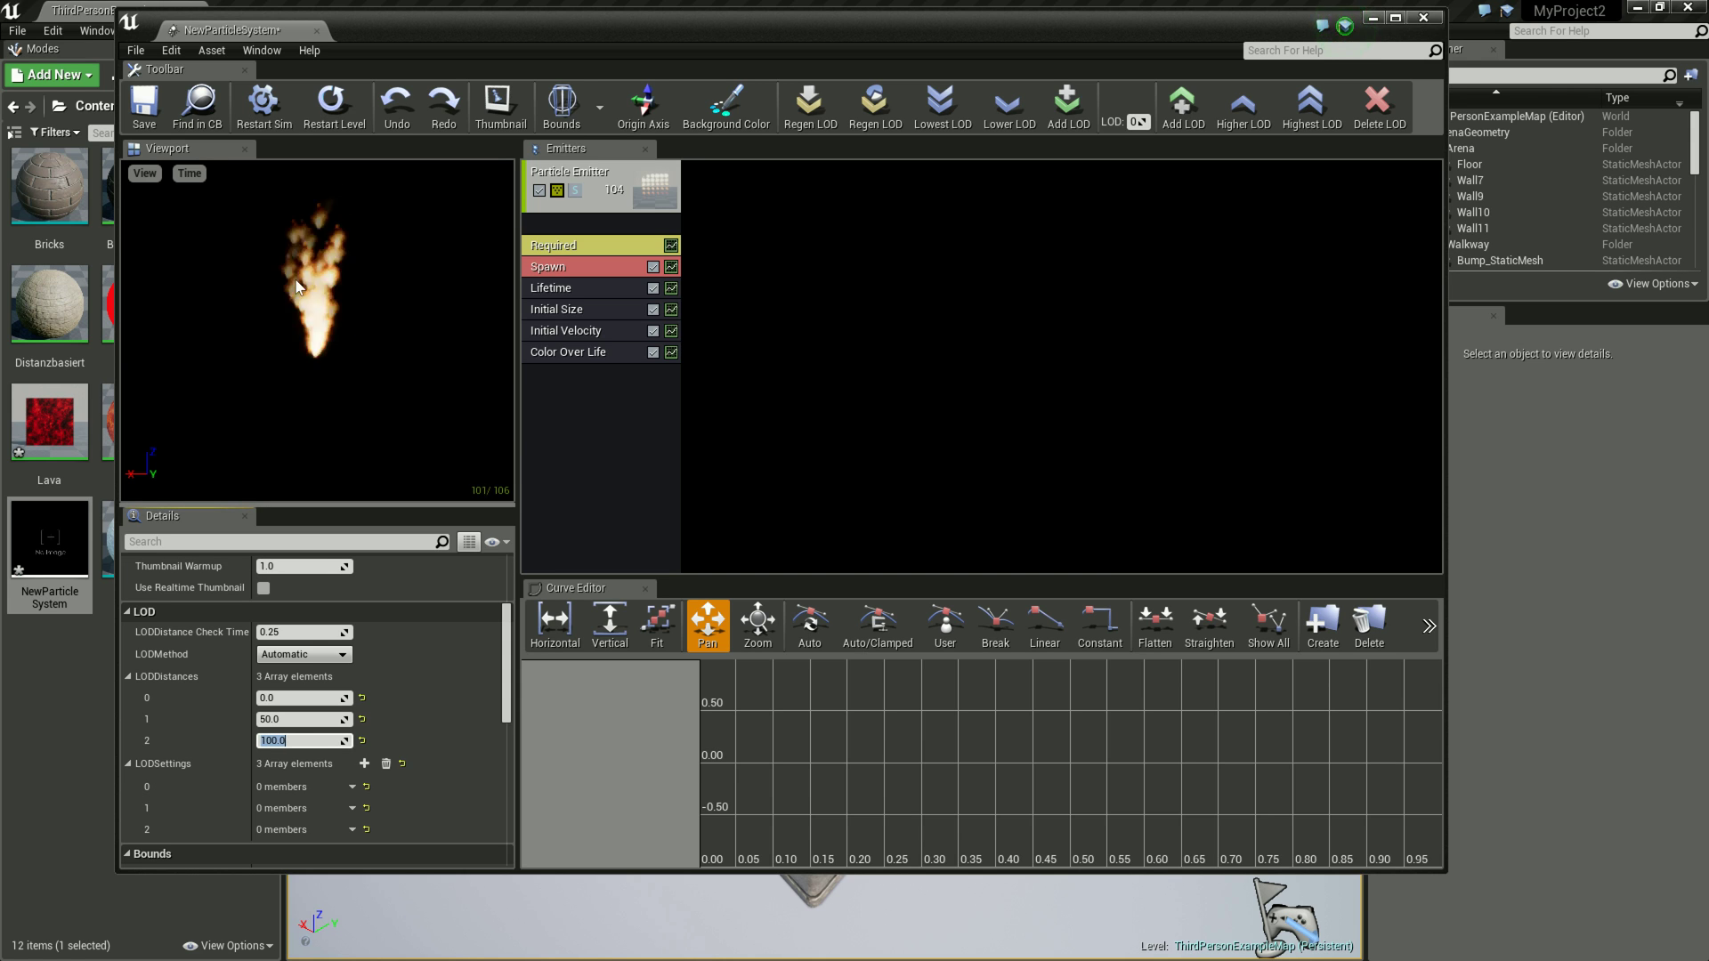
{"action": "left_click", "coordinate": [151, 117]}
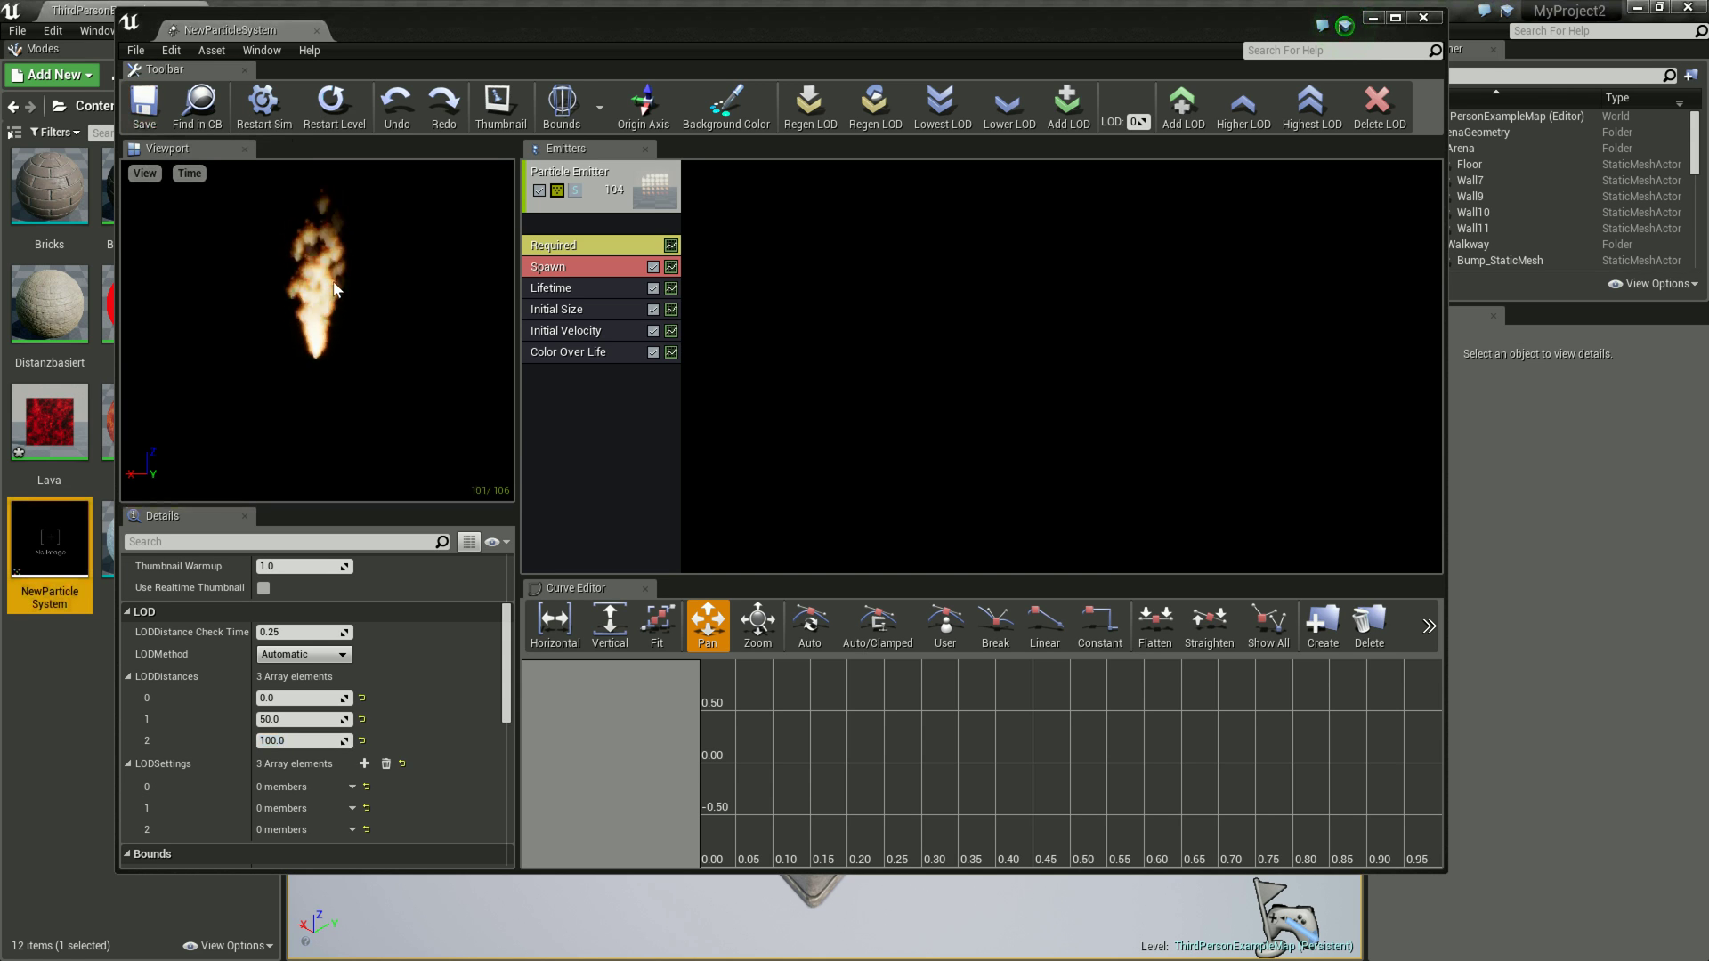
{"action": "scroll", "coordinate": [454, 717], "scroll_direction": "down", "scroll_amount": 3}
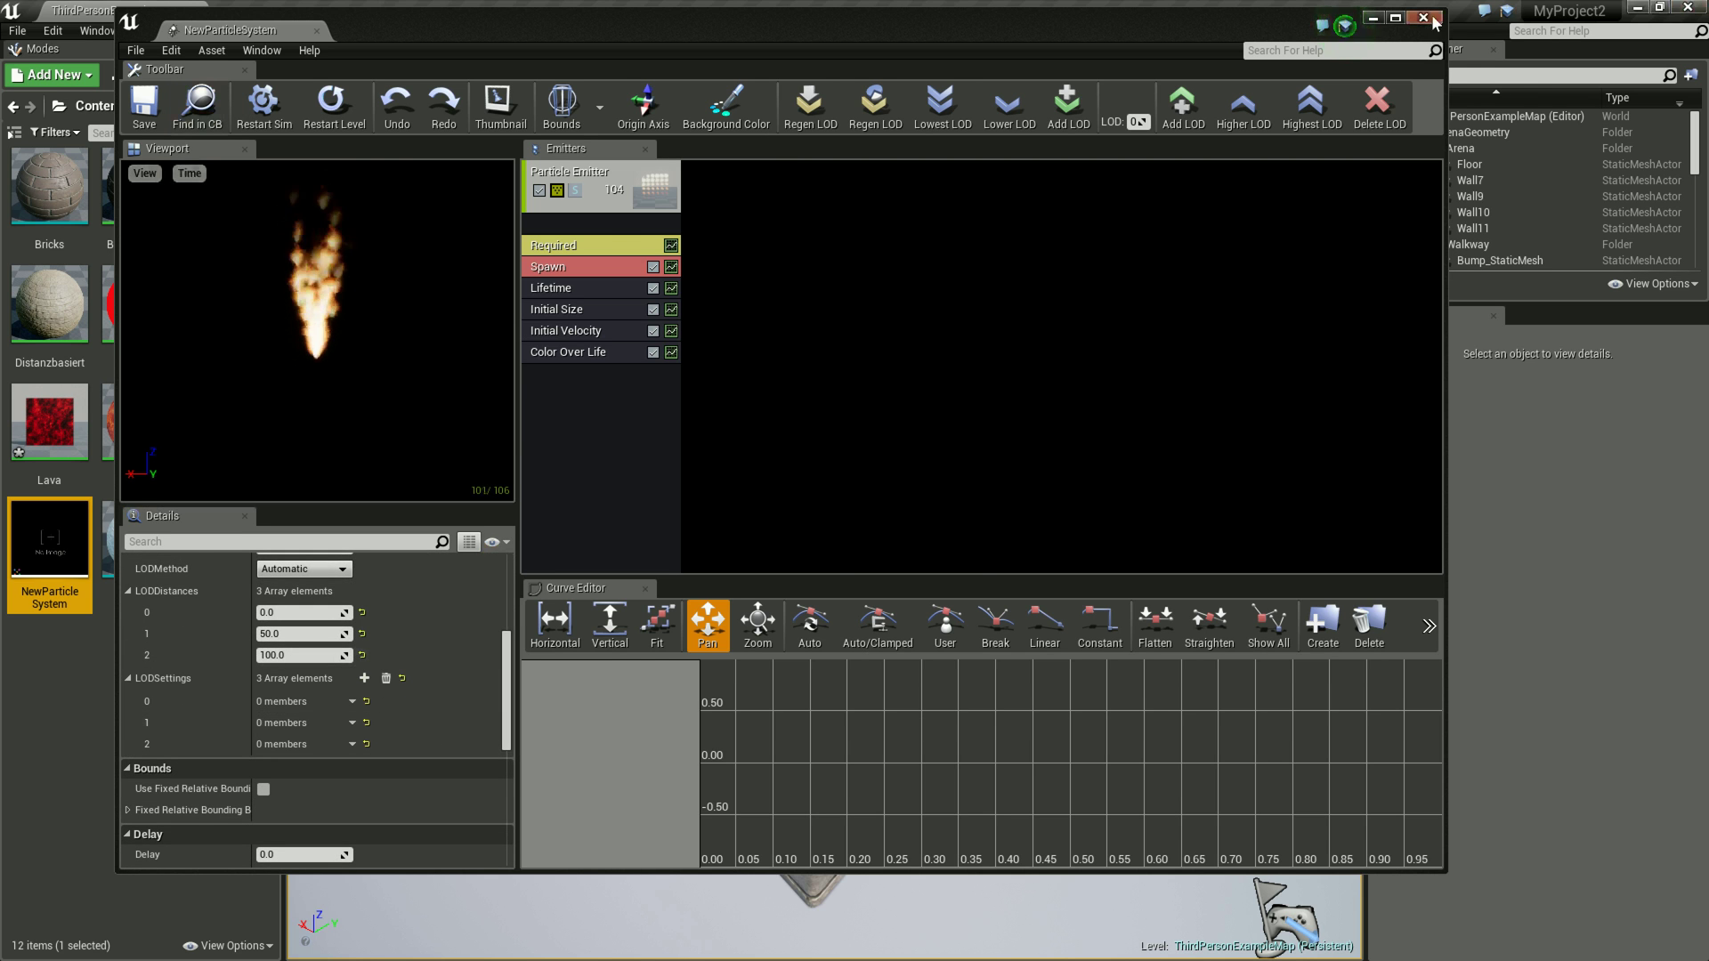
Step: Drop NewParticleSystem into the level and slide it into the lava wall's floor corner
{"action": "left_click", "coordinate": [1670, 12]}
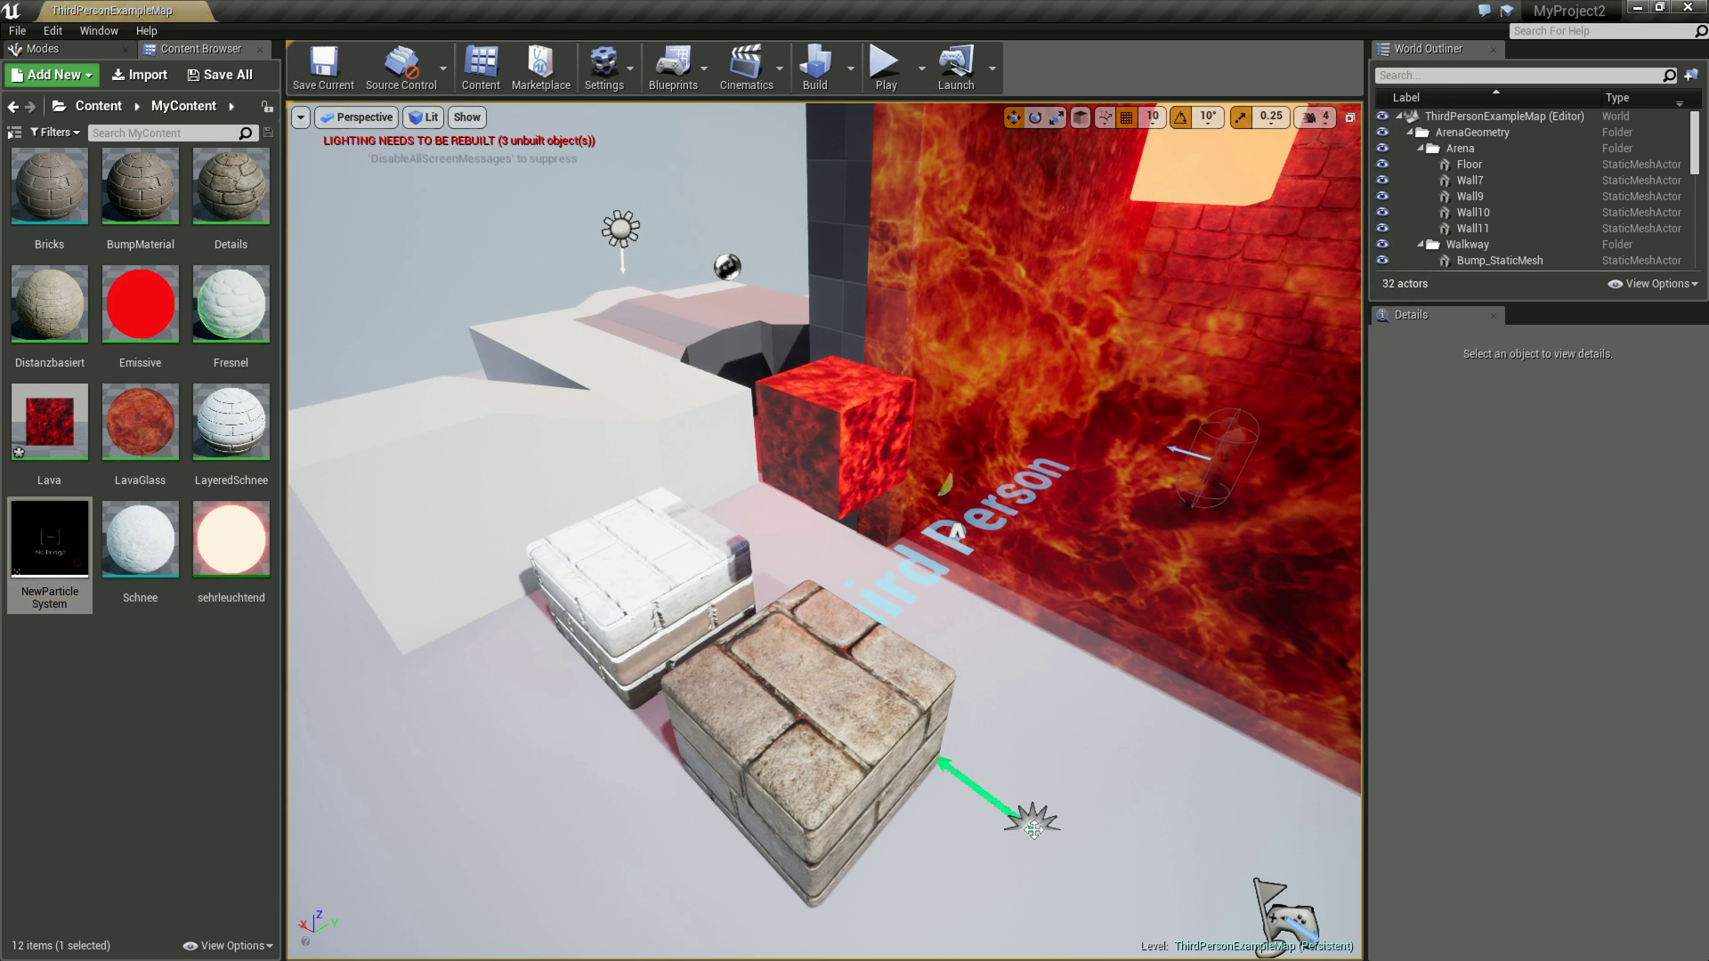
{"action": "mouse_move", "coordinate": [1155, 721]}
{"action": "left_mouse_down"}
{"action": "mouse_move", "coordinate": [1072, 761]}
{"action": "mouse_move", "coordinate": [1119, 683]}
{"action": "mouse_move", "coordinate": [1121, 627]}
{"action": "left_mouse_up"}
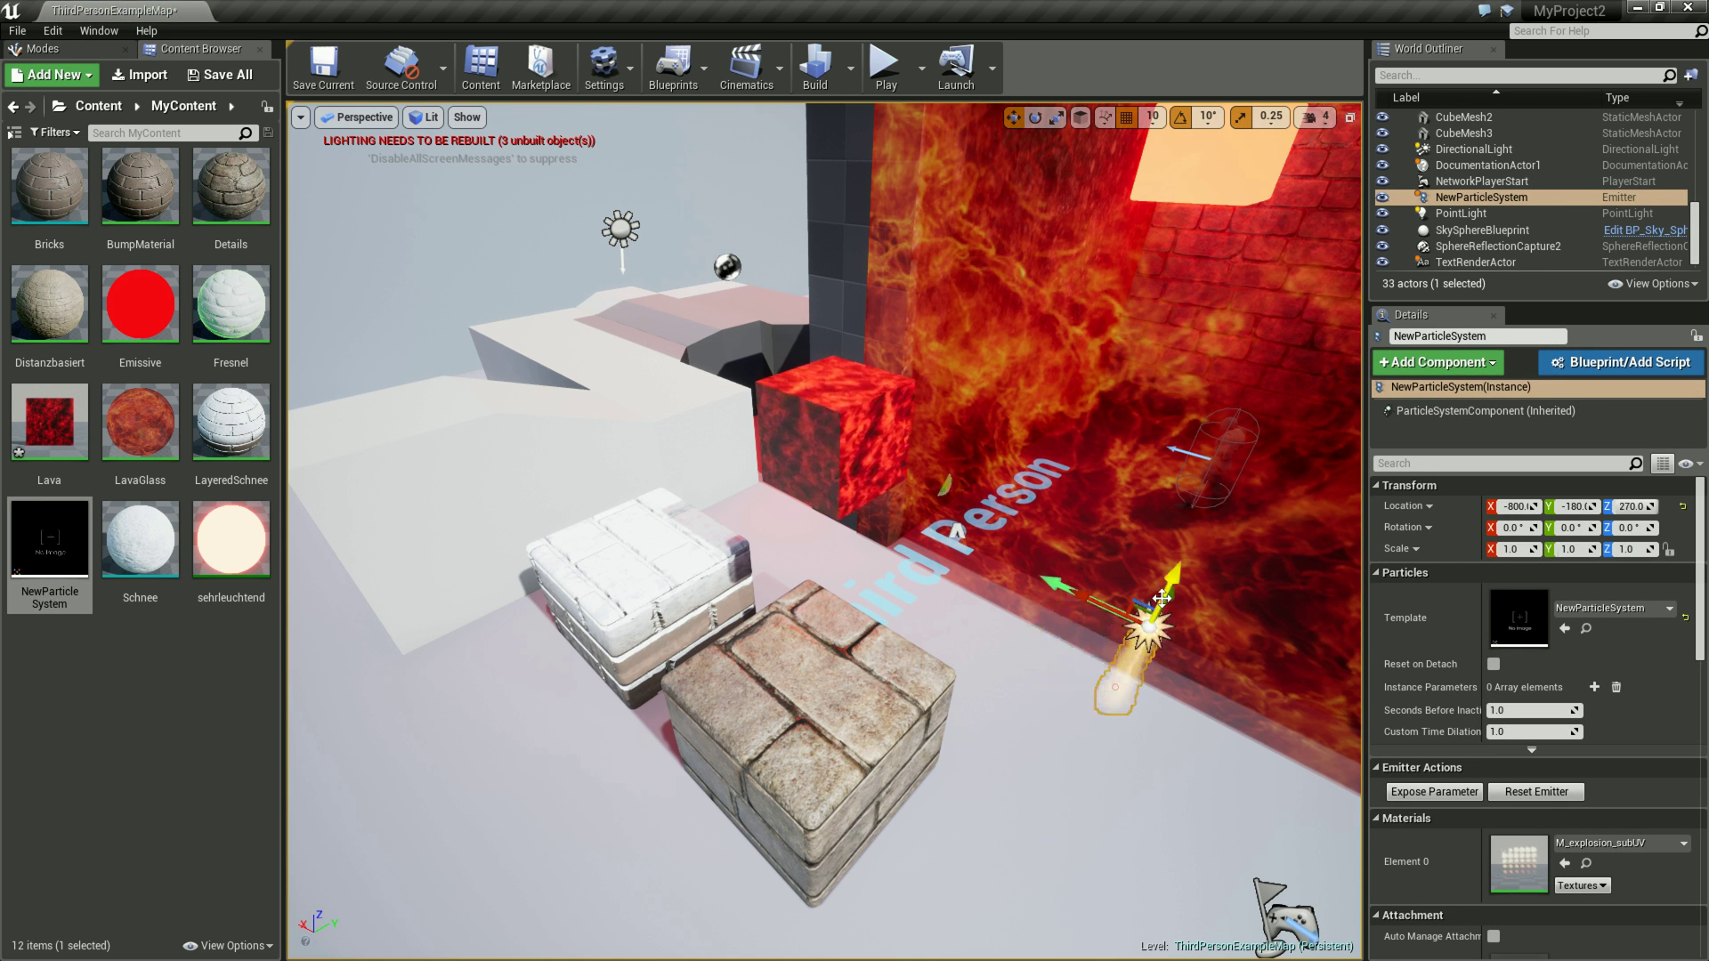
{"action": "key", "text": "f"}
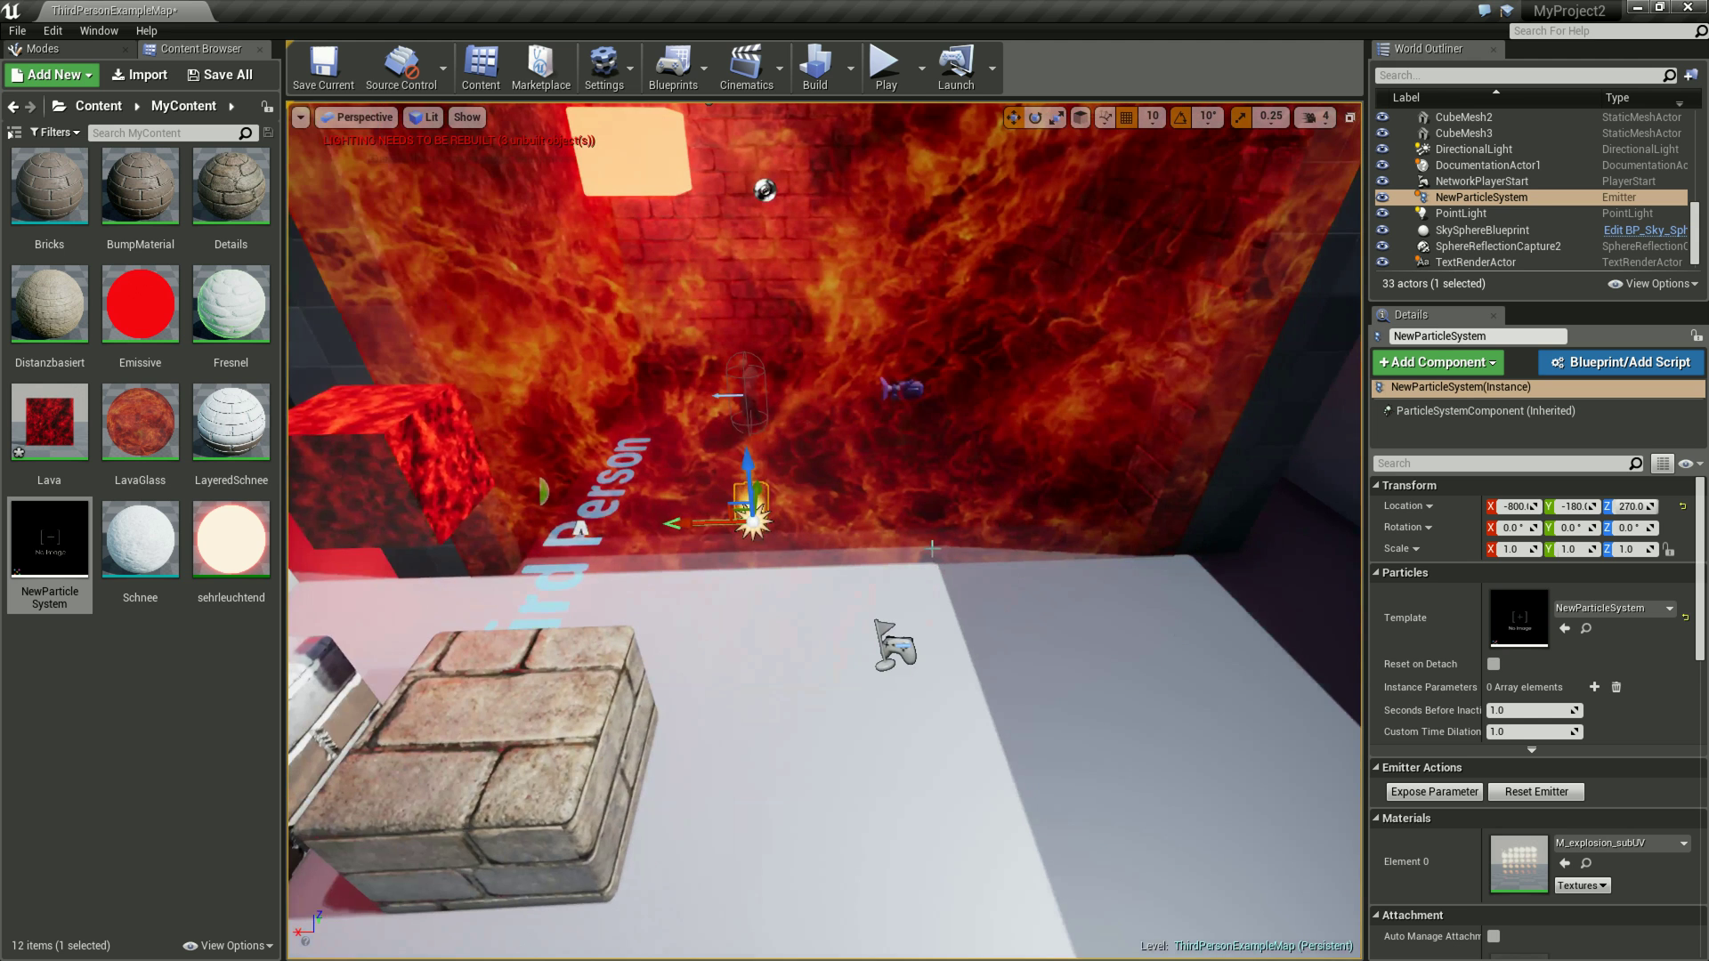
{"action": "mouse_move", "coordinate": [677, 524]}
{"action": "left_mouse_down"}
{"action": "mouse_move", "coordinate": [1004, 538]}
{"action": "mouse_move", "coordinate": [1056, 513]}
{"action": "mouse_move", "coordinate": [1085, 611]}
{"action": "left_mouse_up"}
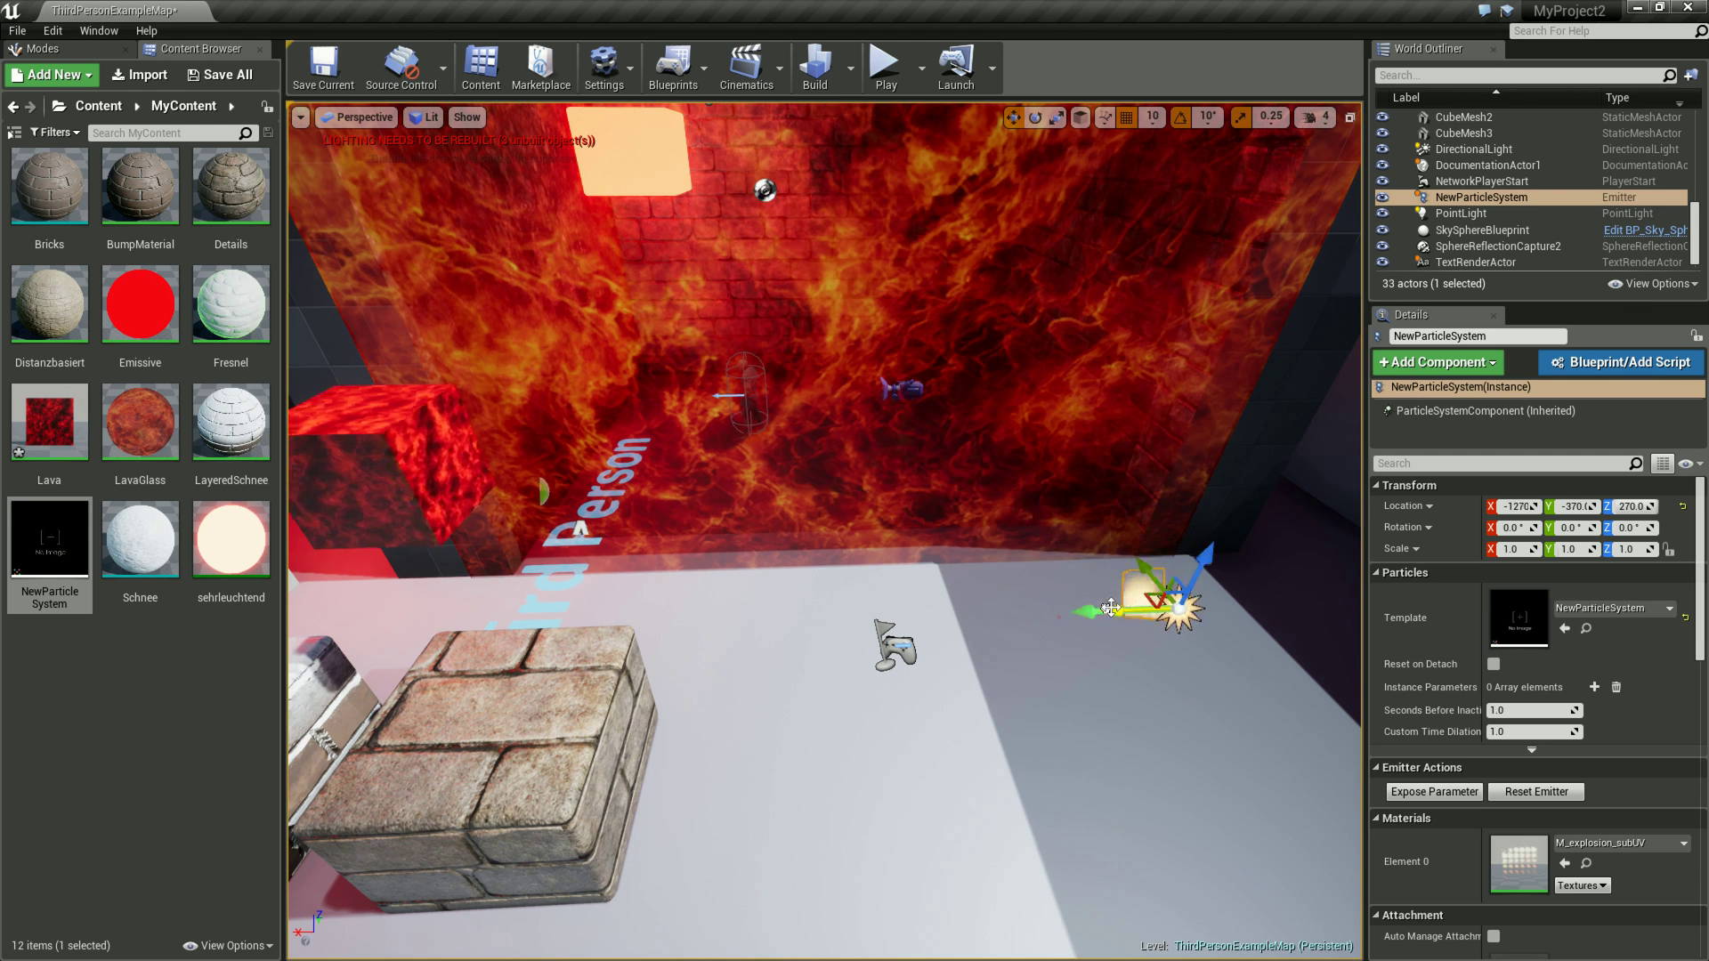
{"action": "left_click_drag", "start_coordinate": [1055, 618], "coordinate": [975, 607]}
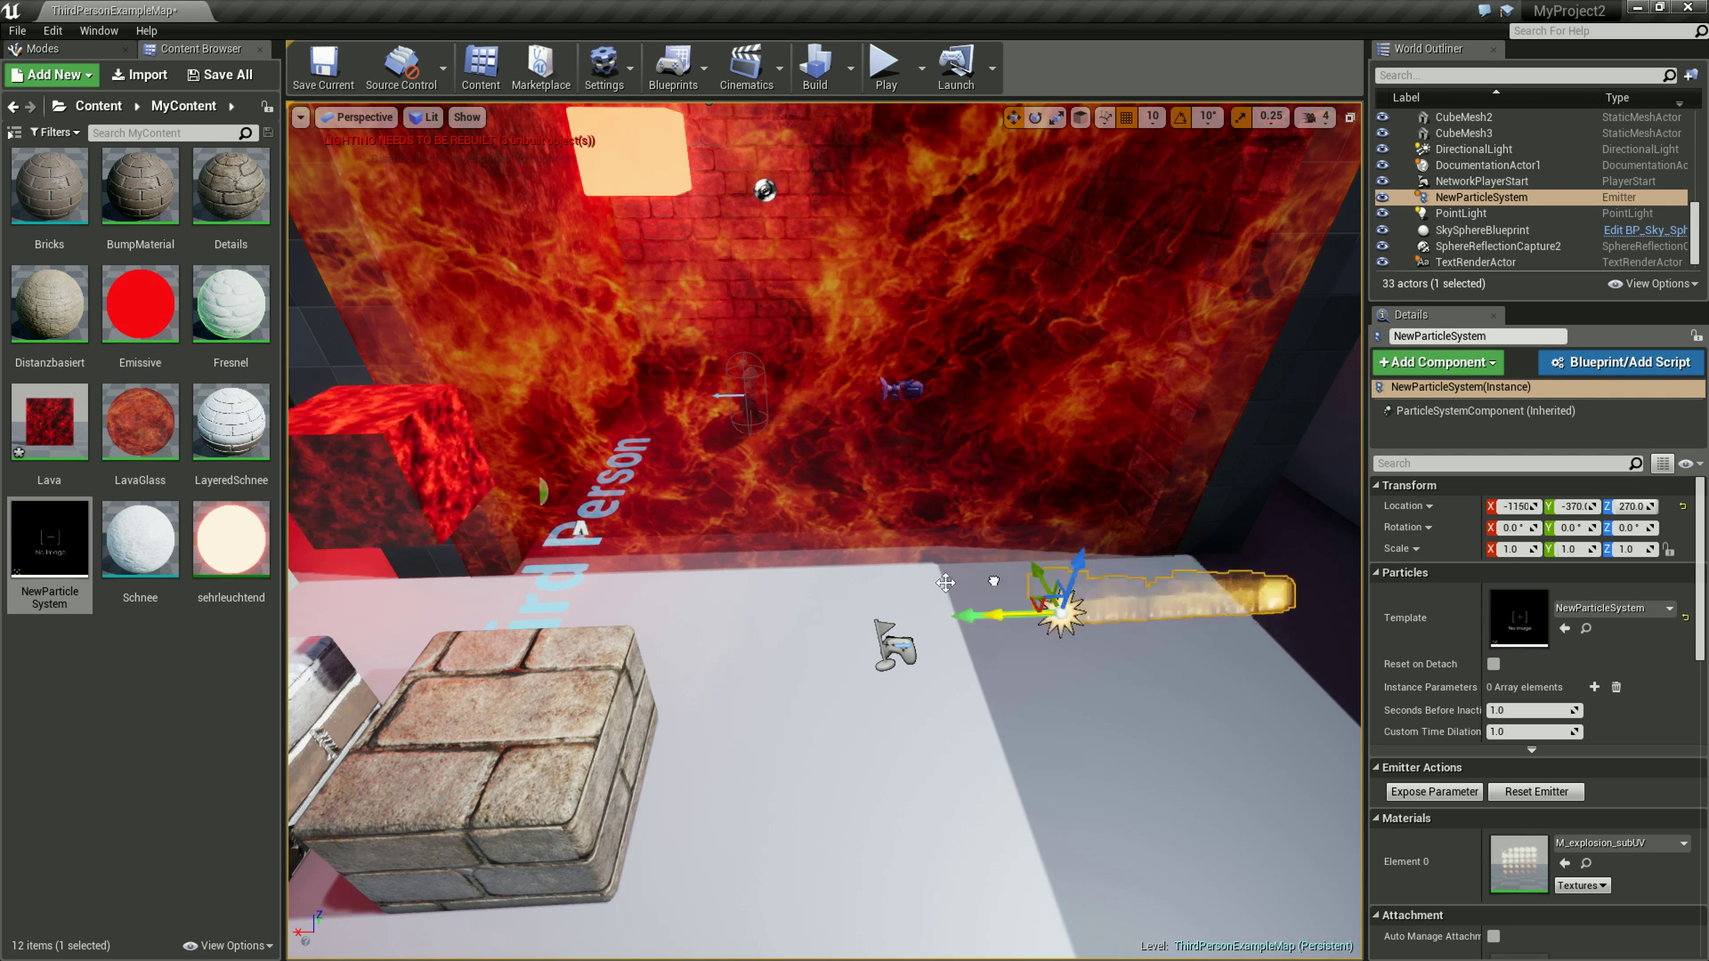
{"action": "left_click_drag", "start_coordinate": [661, 618], "coordinate": [693, 614]}
{"action": "left_click_drag", "start_coordinate": [1176, 578], "coordinate": [748, 561]}
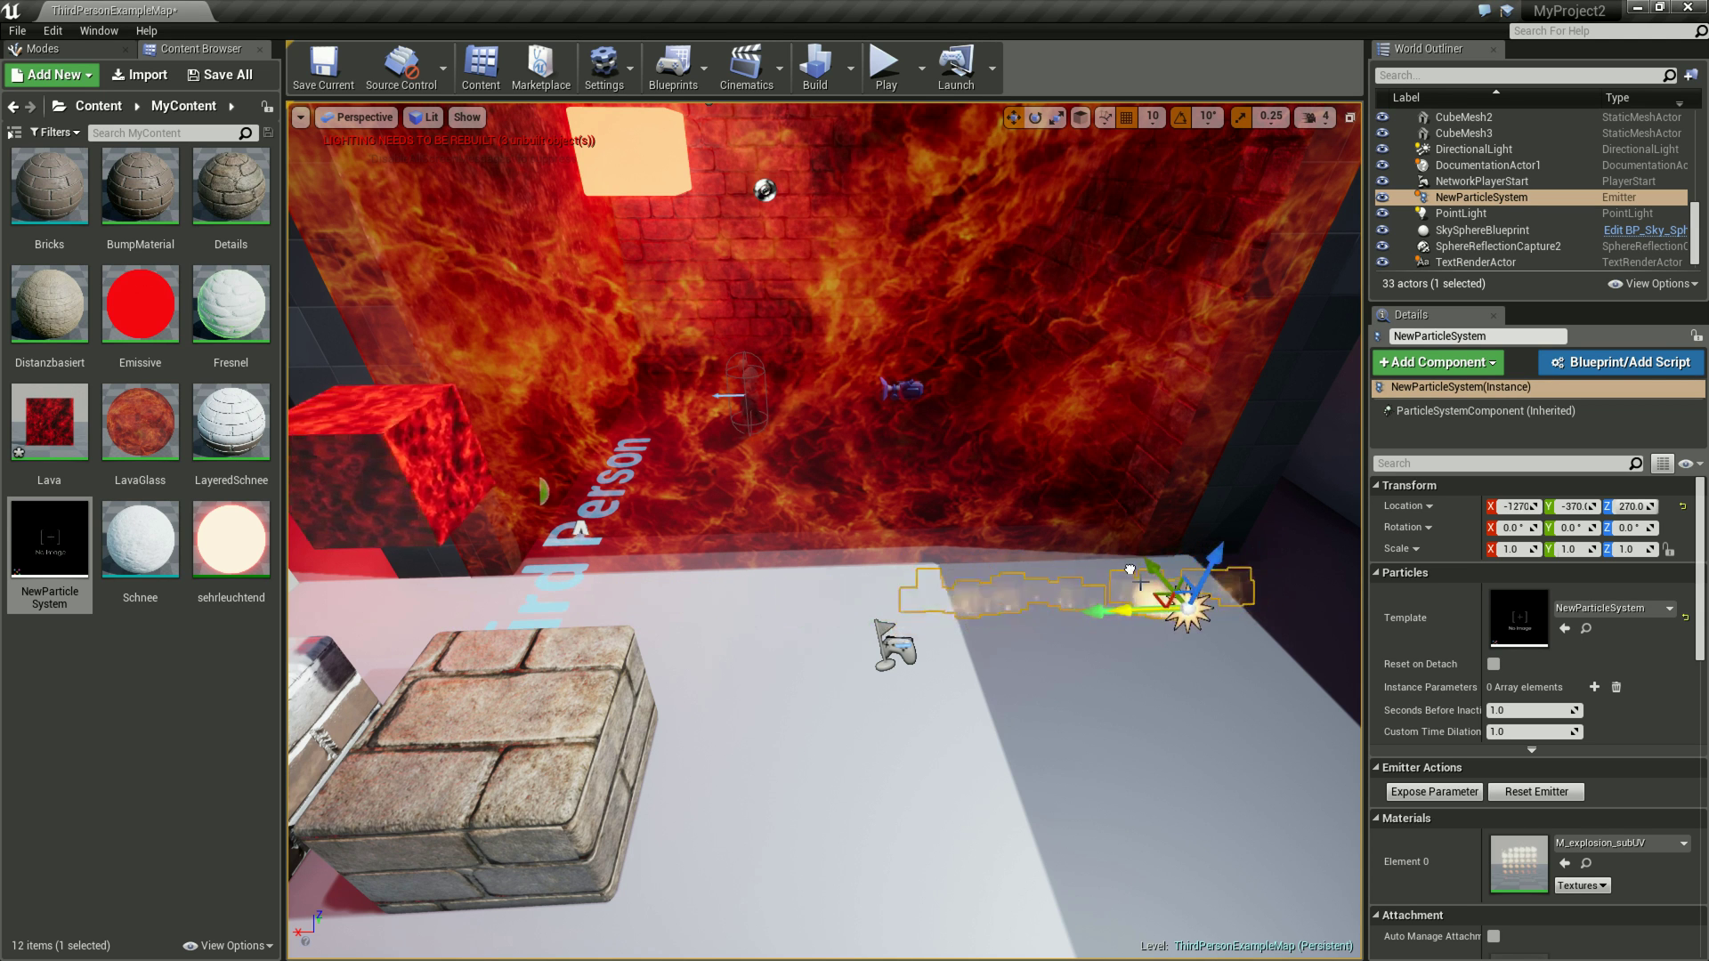
Step: Frame the corner near the lava wall and start a play-in-editor session
{"action": "right_click_drag", "start_coordinate": [1174, 704], "coordinate": [1146, 589]}
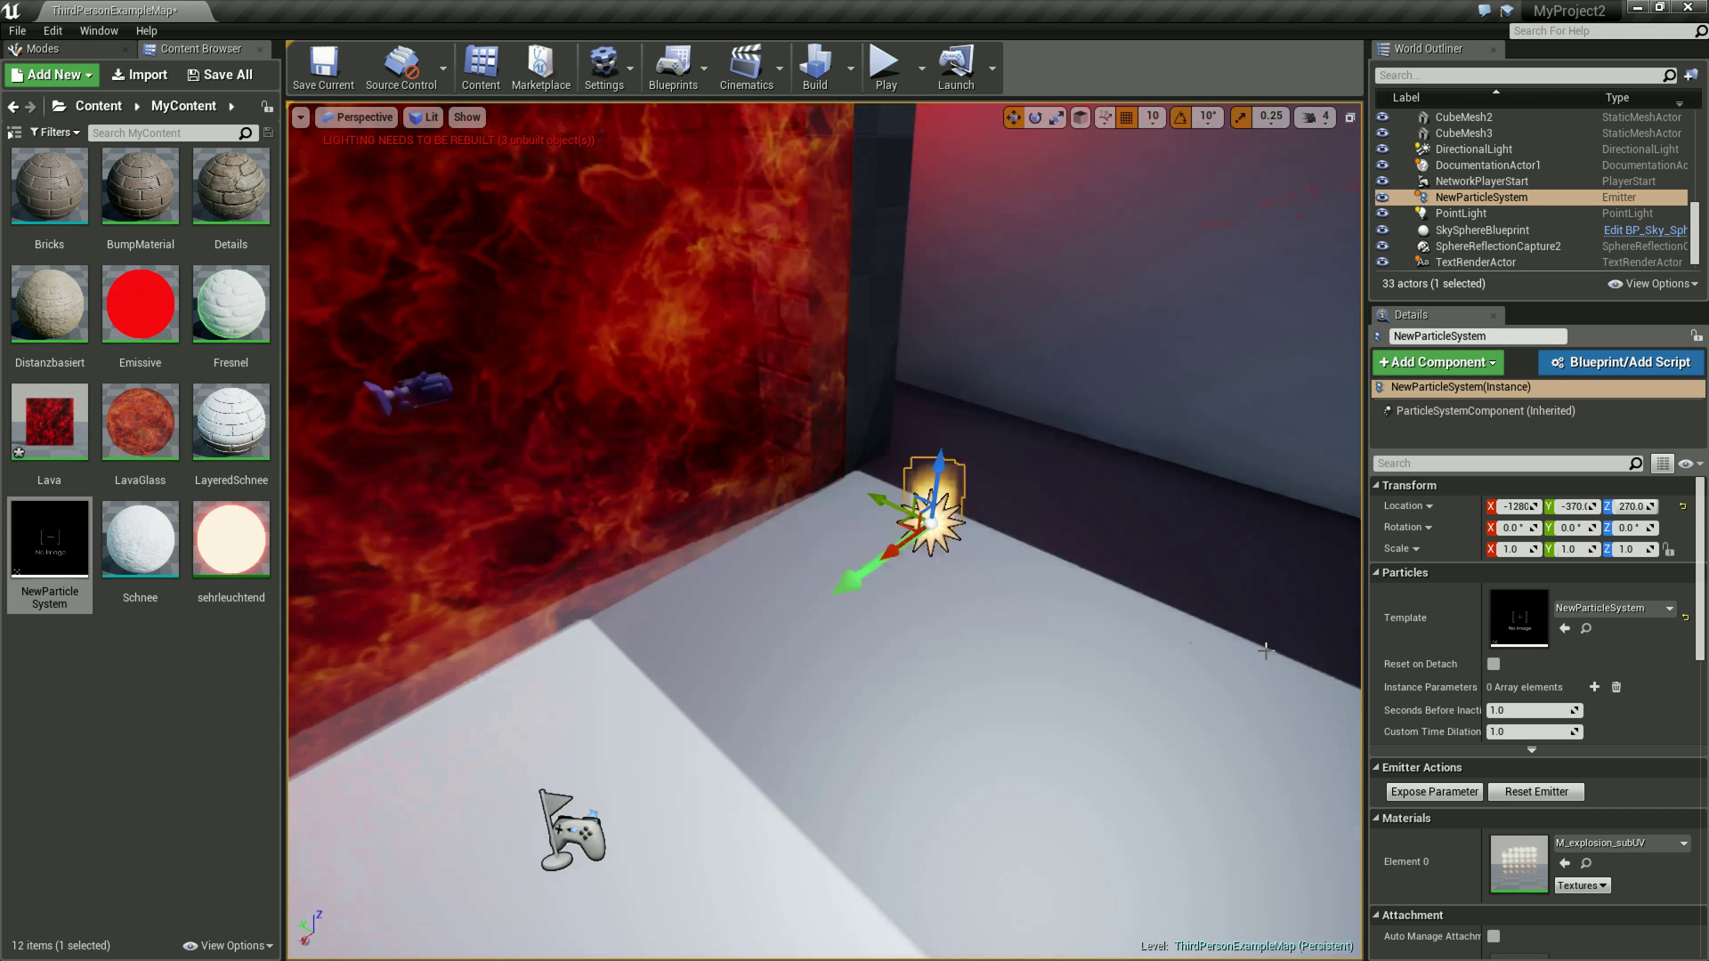
{"action": "left_click", "coordinate": [1129, 679]}
{"action": "scroll", "coordinate": [1133, 656], "scroll_direction": "up", "scroll_amount": 5}
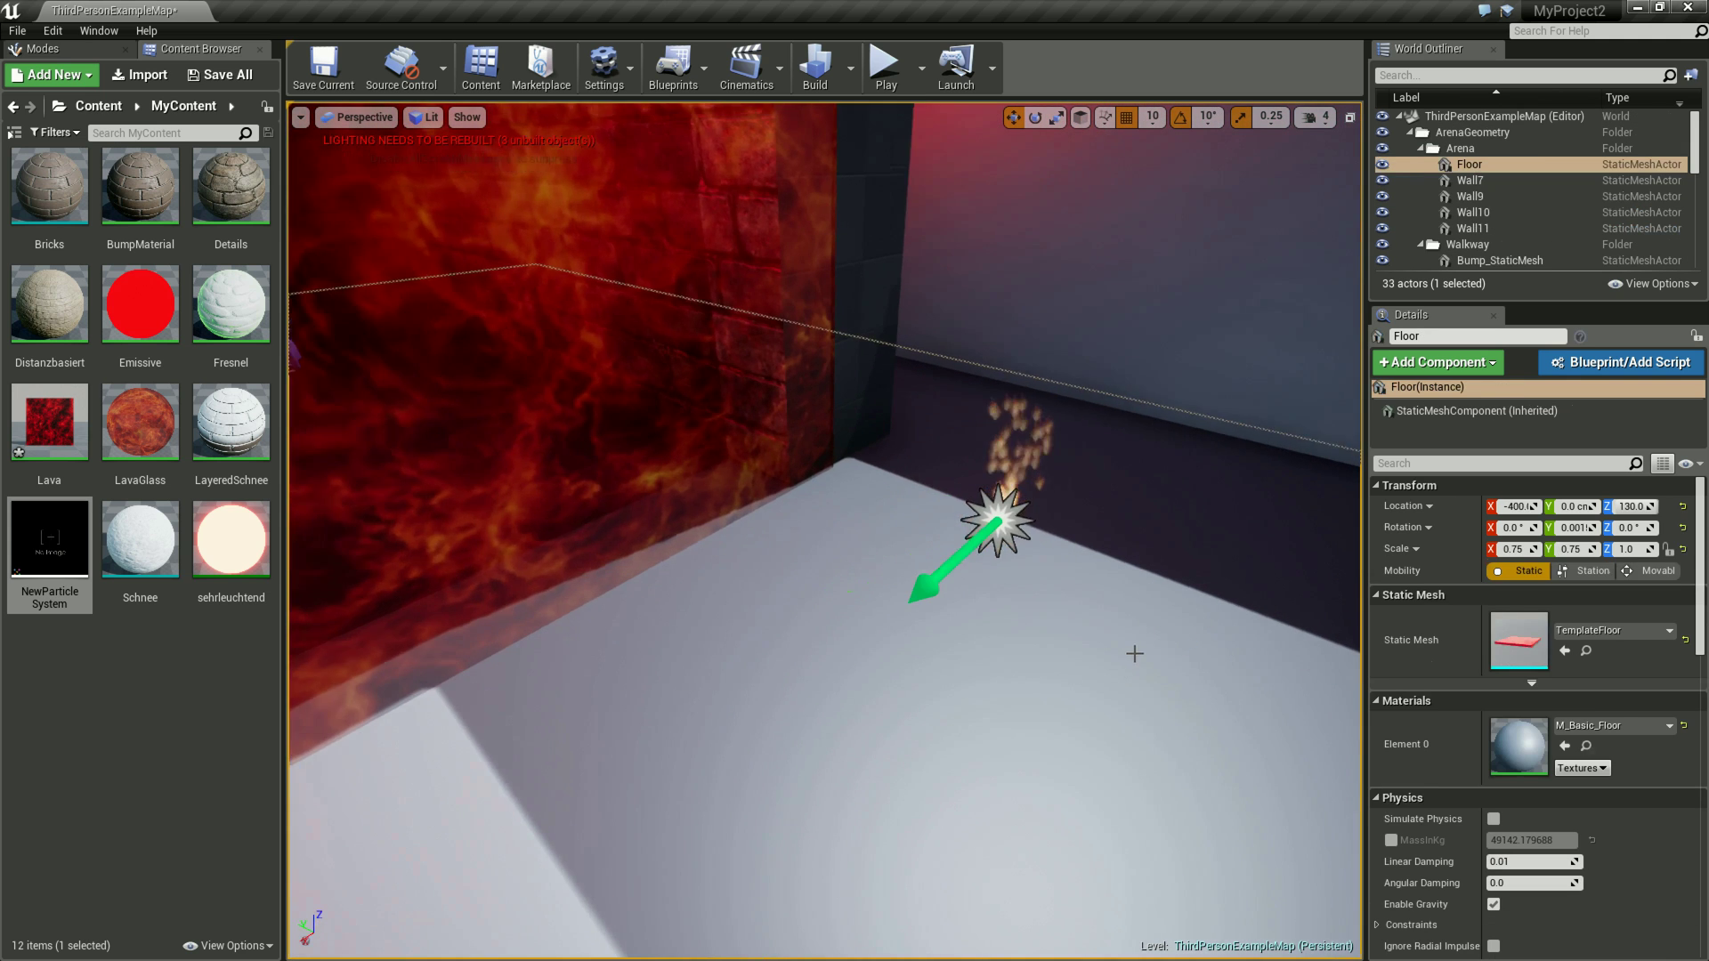
{"action": "right_click_drag", "start_coordinate": [1144, 634], "coordinate": [812, 700]}
{"action": "right_click_drag", "start_coordinate": [1008, 681], "coordinate": [630, 105]}
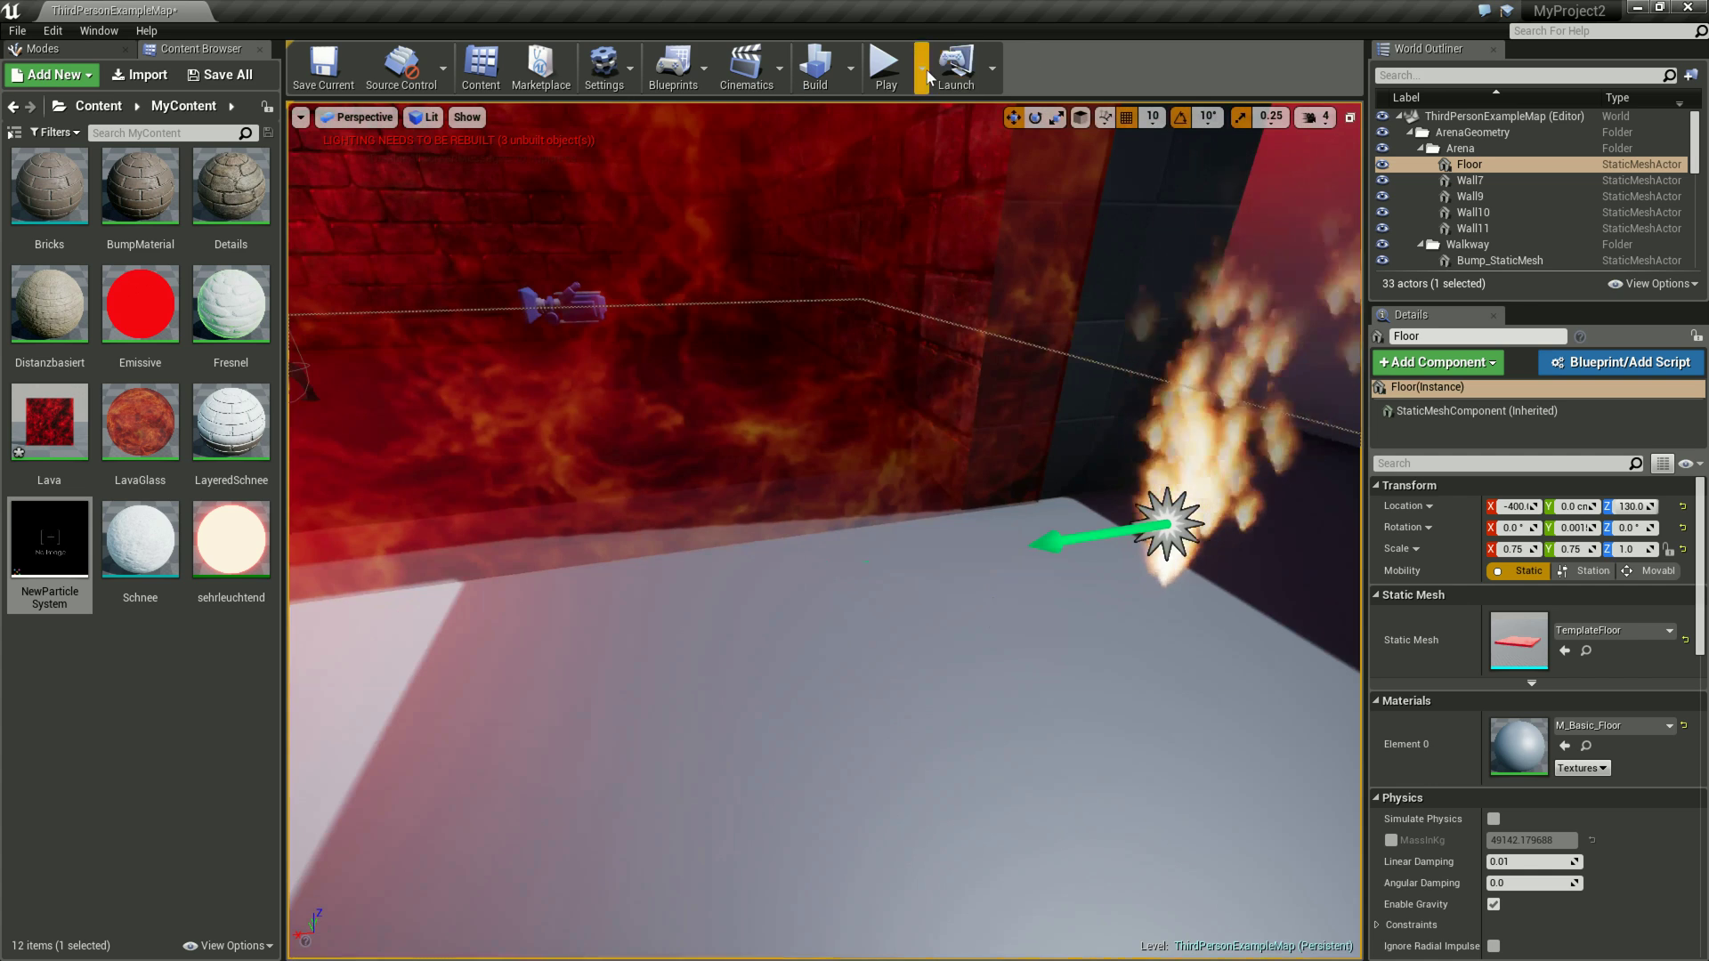
{"action": "left_click", "coordinate": [884, 71]}
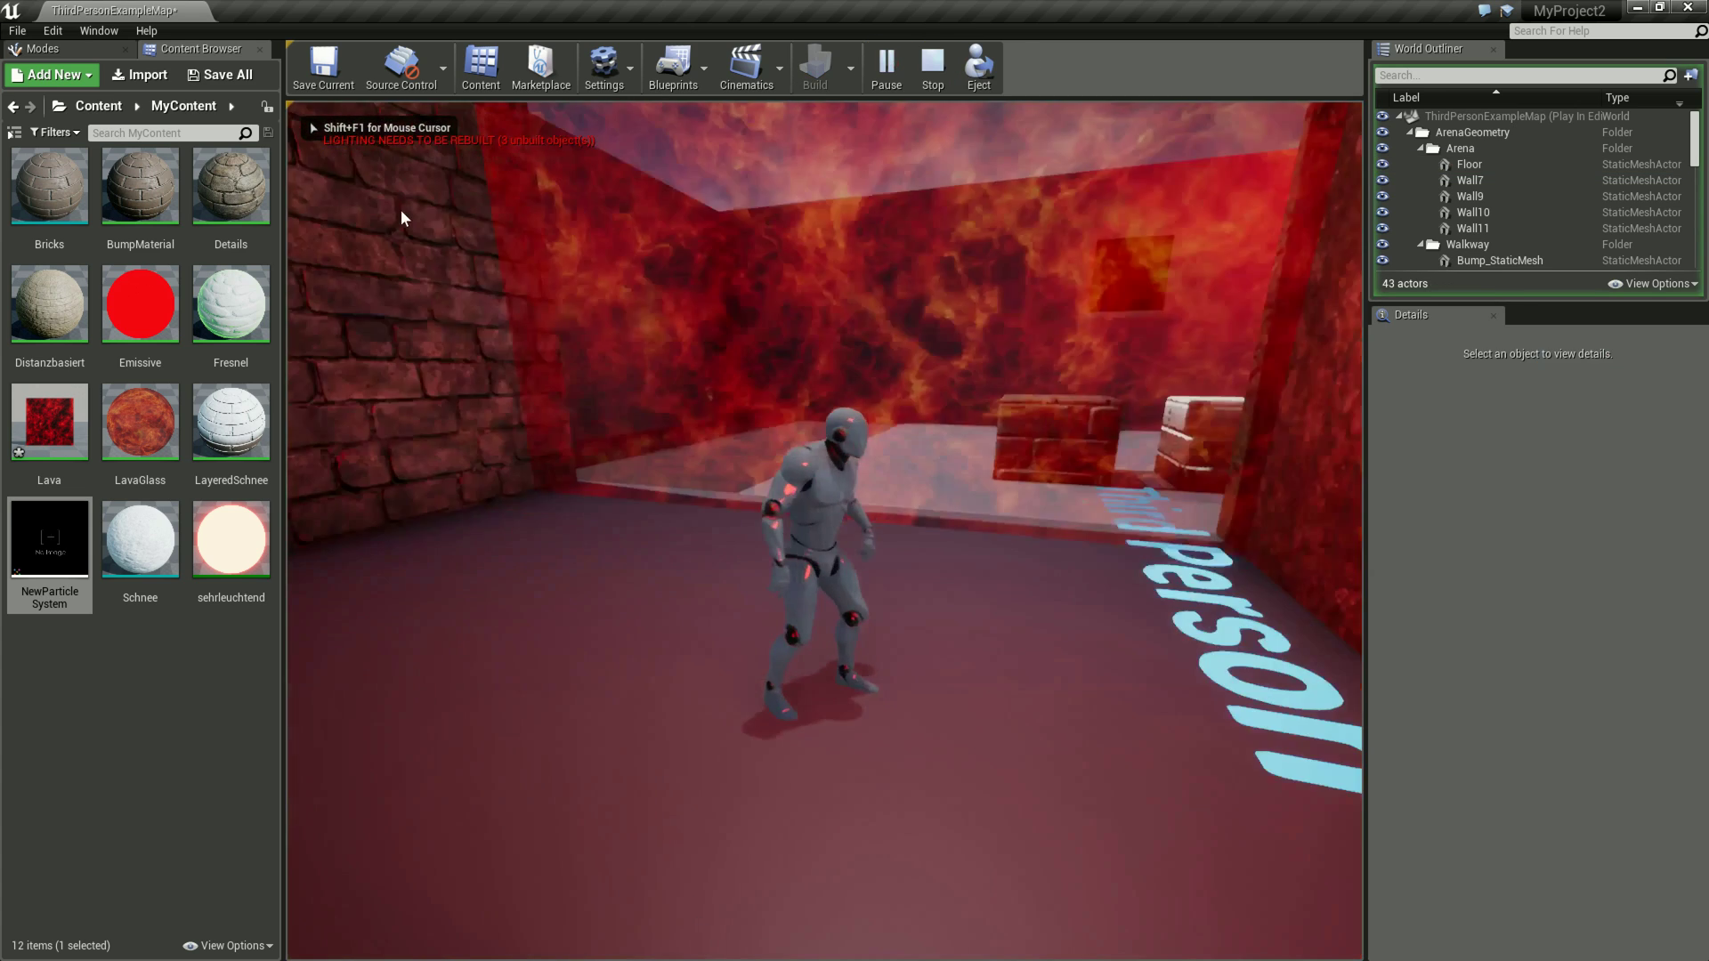
{"action": "key", "text": "Escape"}
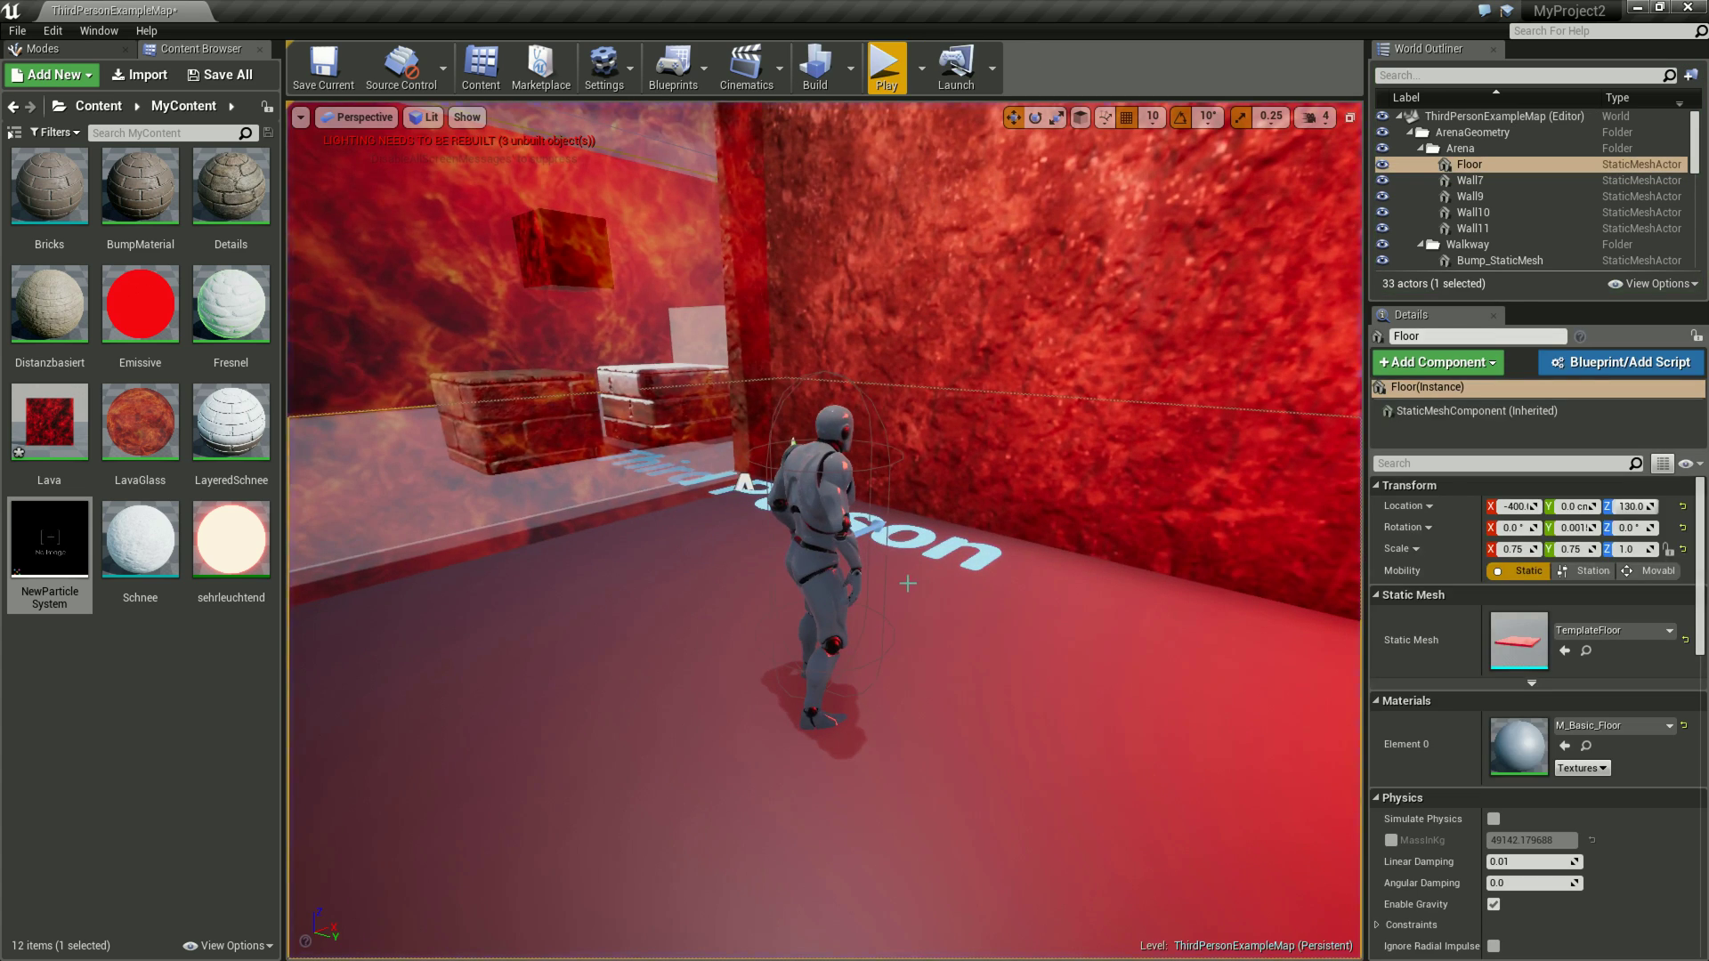
{"action": "right_click_drag", "start_coordinate": [907, 583], "coordinate": [823, 552]}
{"action": "left_click", "coordinate": [1066, 548]}
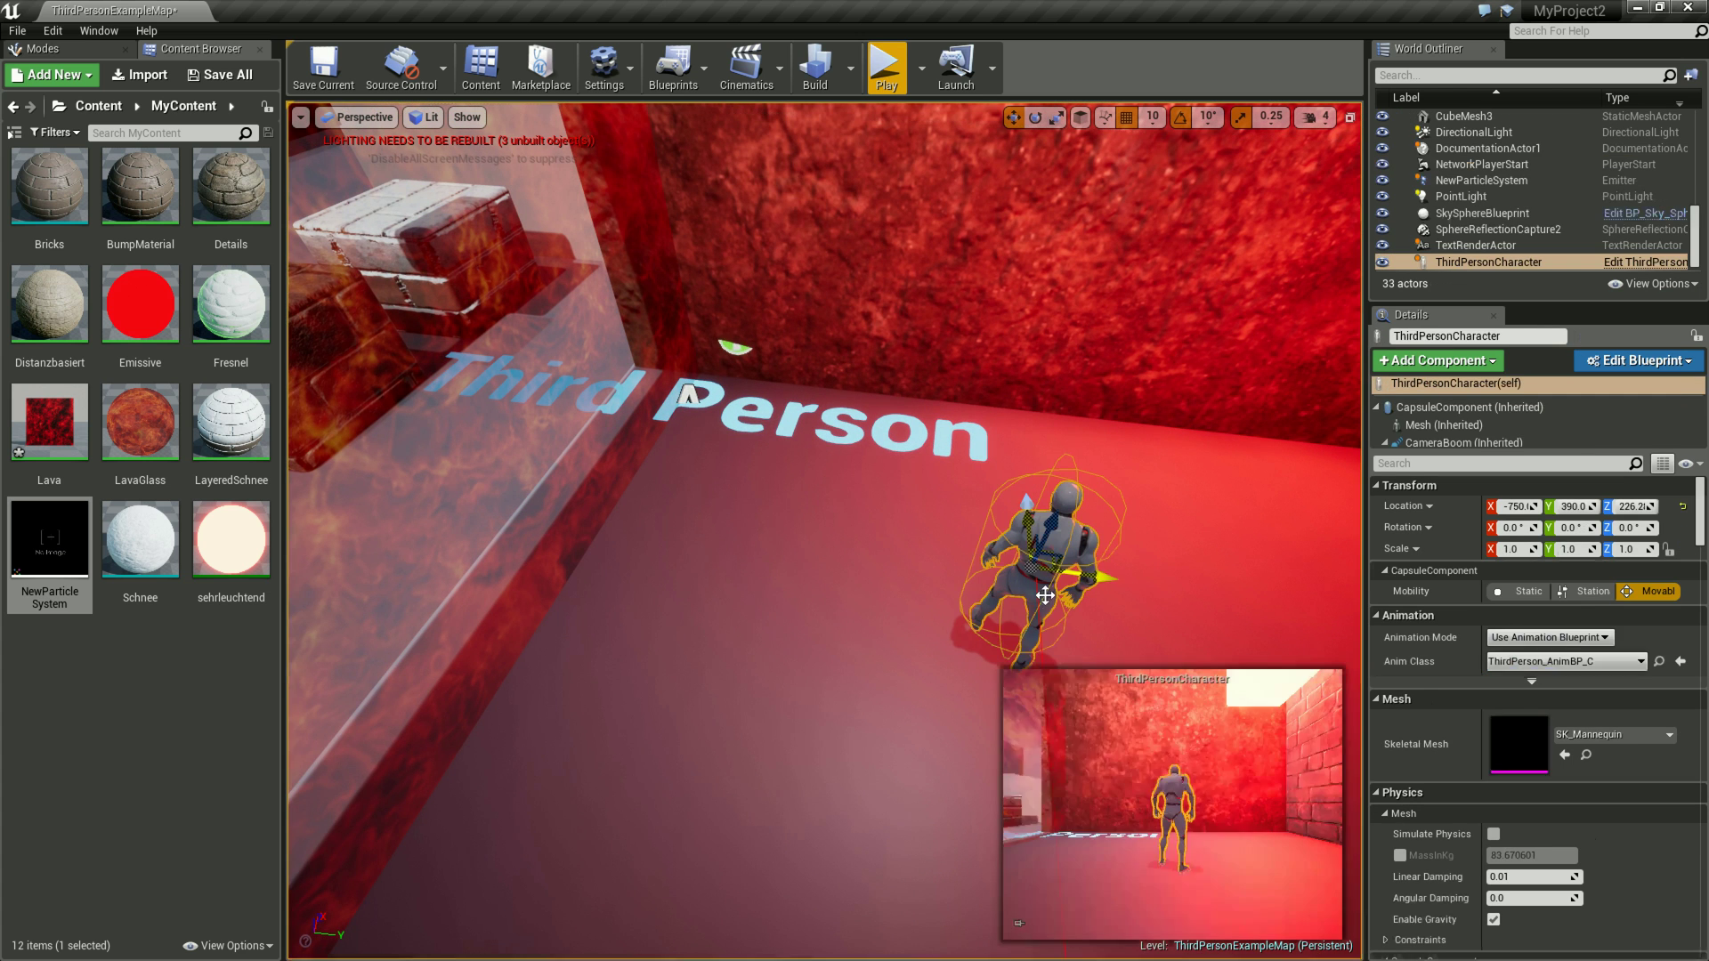
{"action": "left_click_drag", "start_coordinate": [1091, 575], "coordinate": [604, 434]}
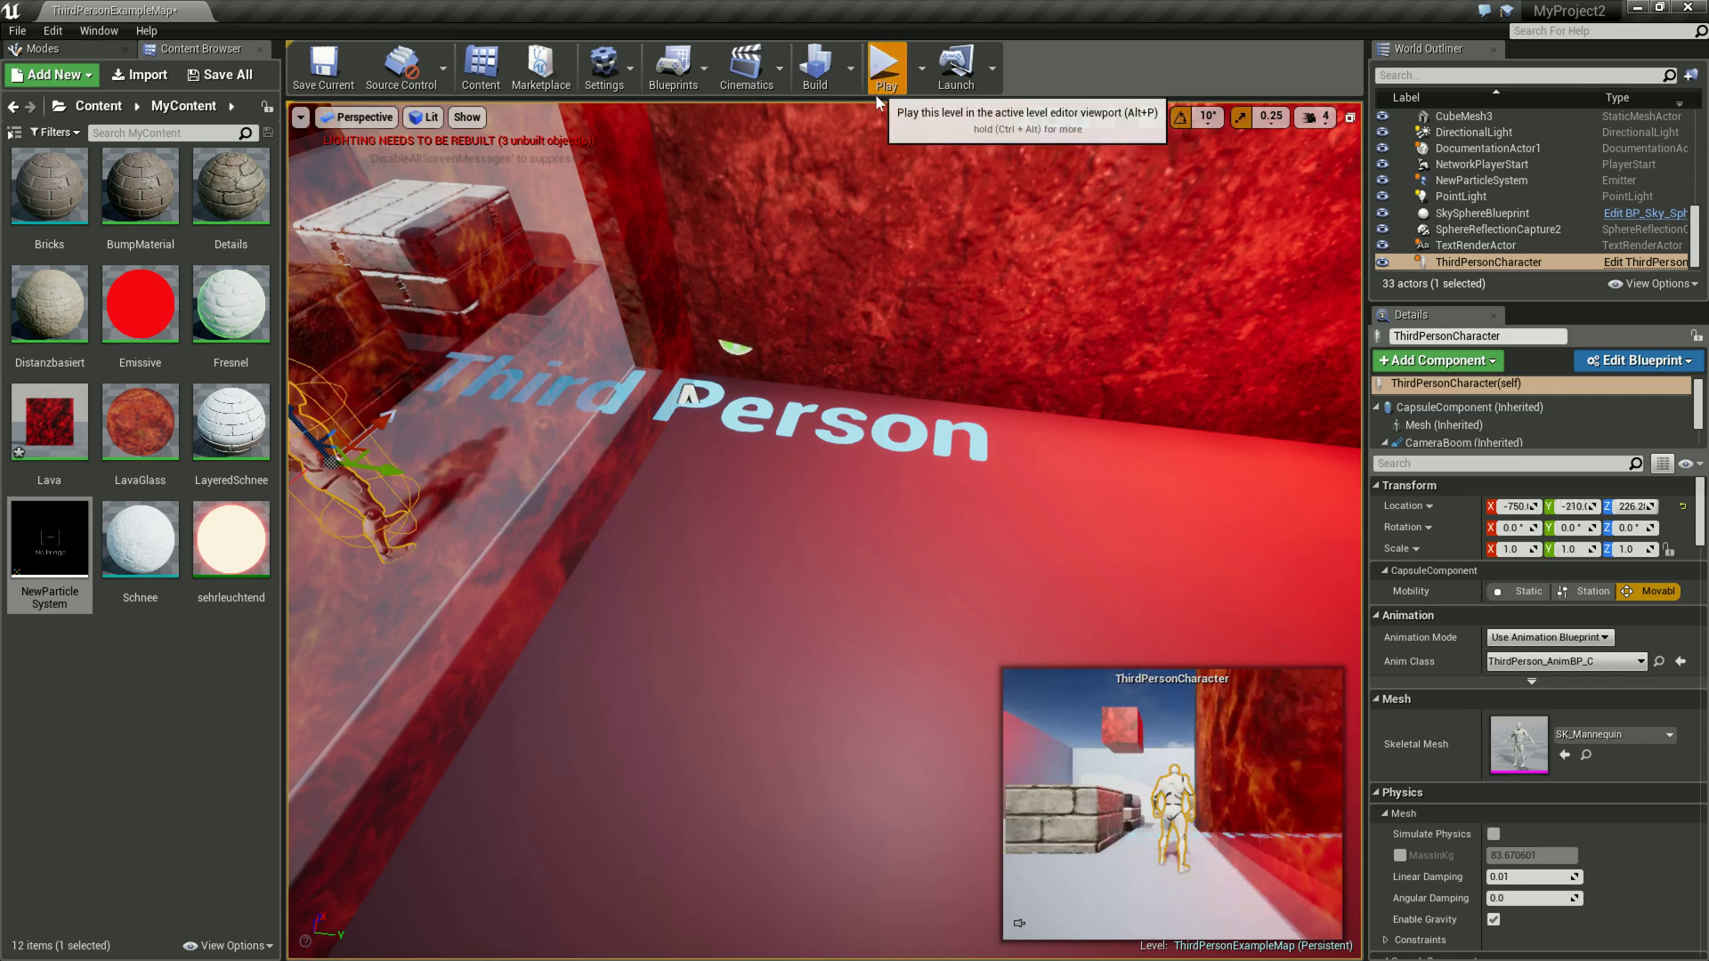
{"action": "left_click", "coordinate": [884, 64]}
{"action": "key", "text": "s"}
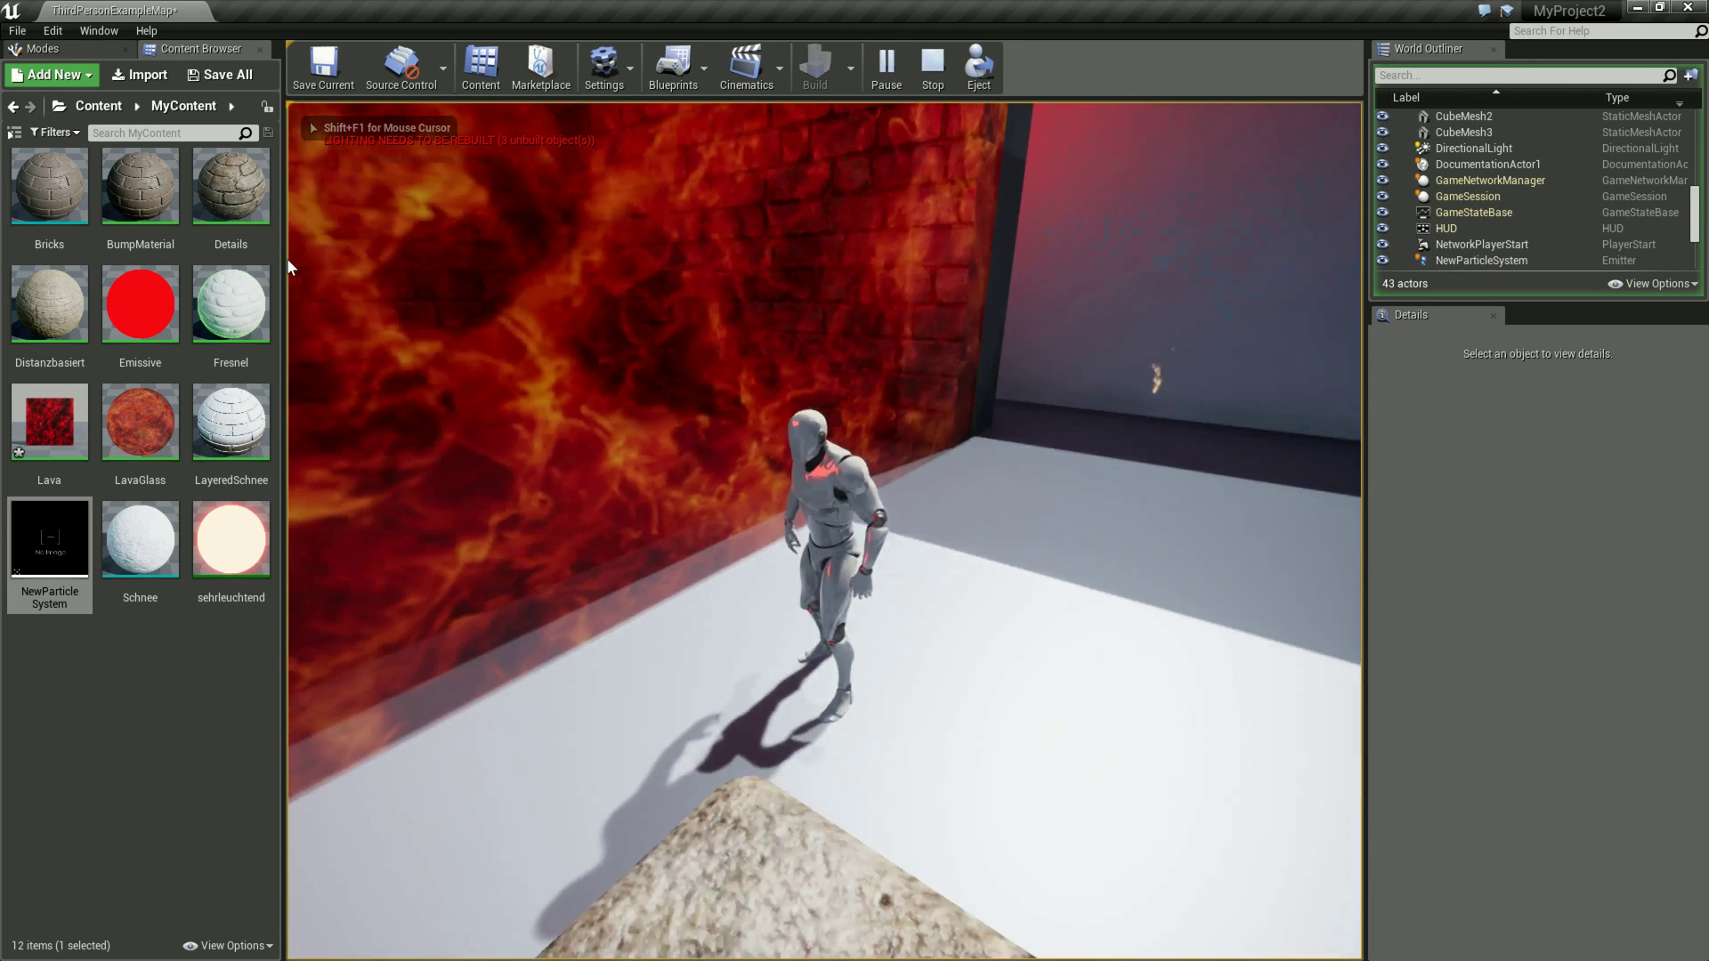
{"action": "key", "text": "s"}
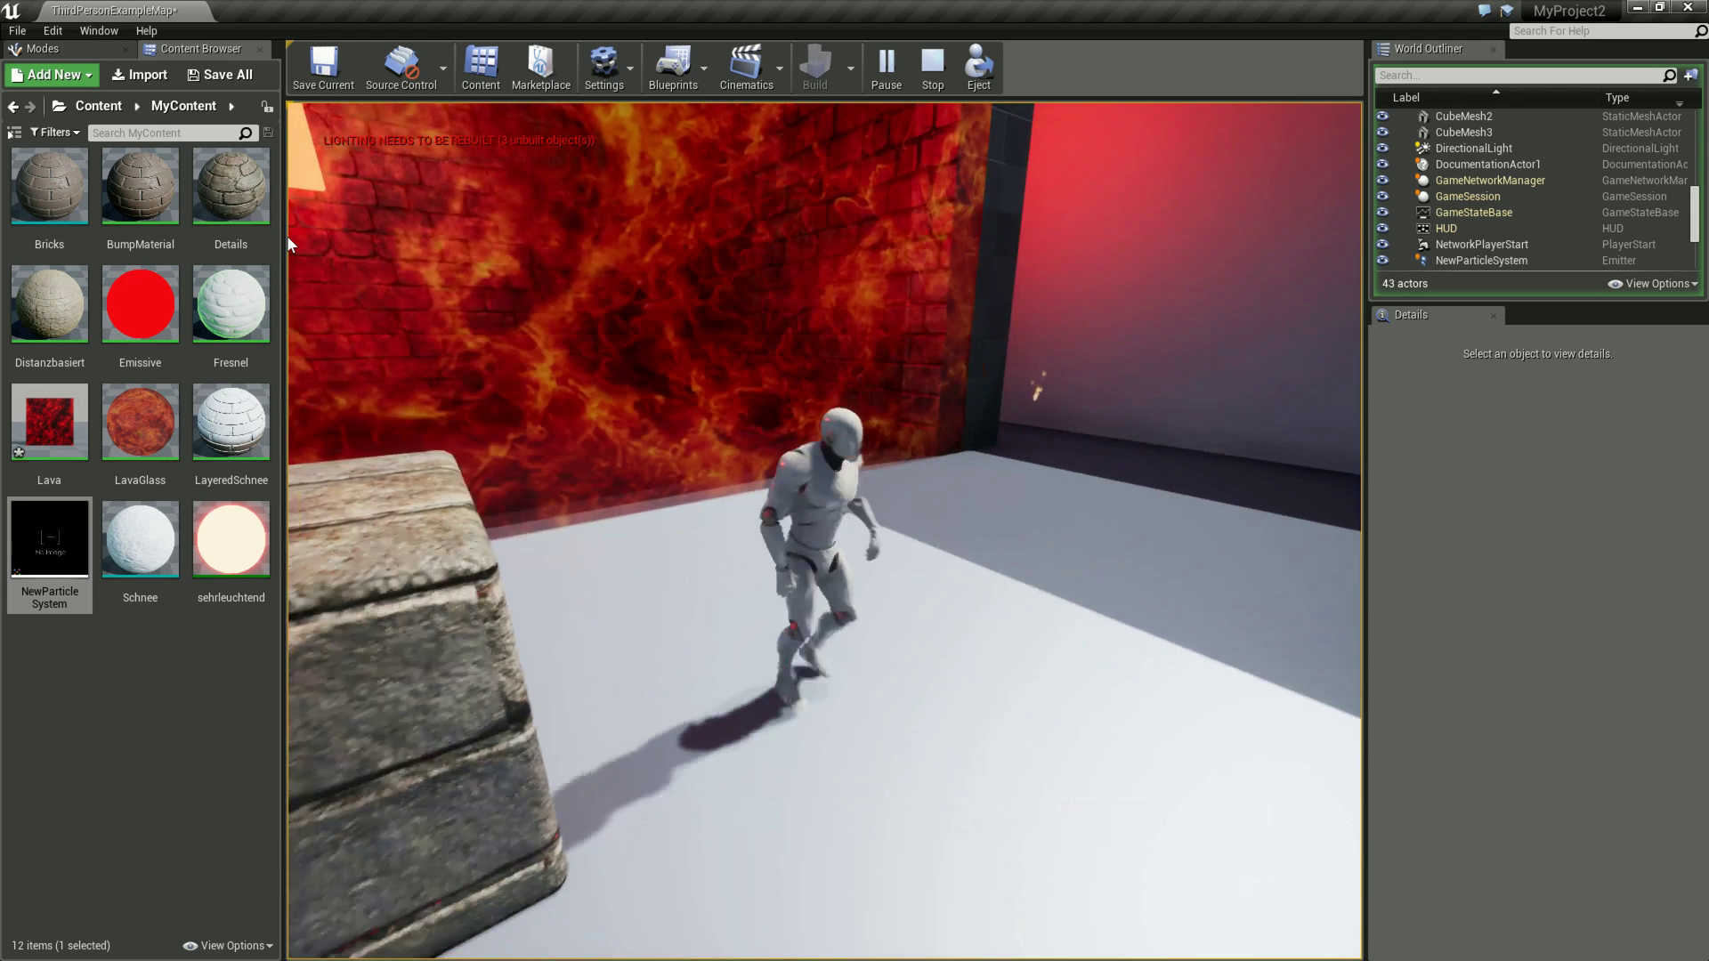
{"action": "key", "text": "w"}
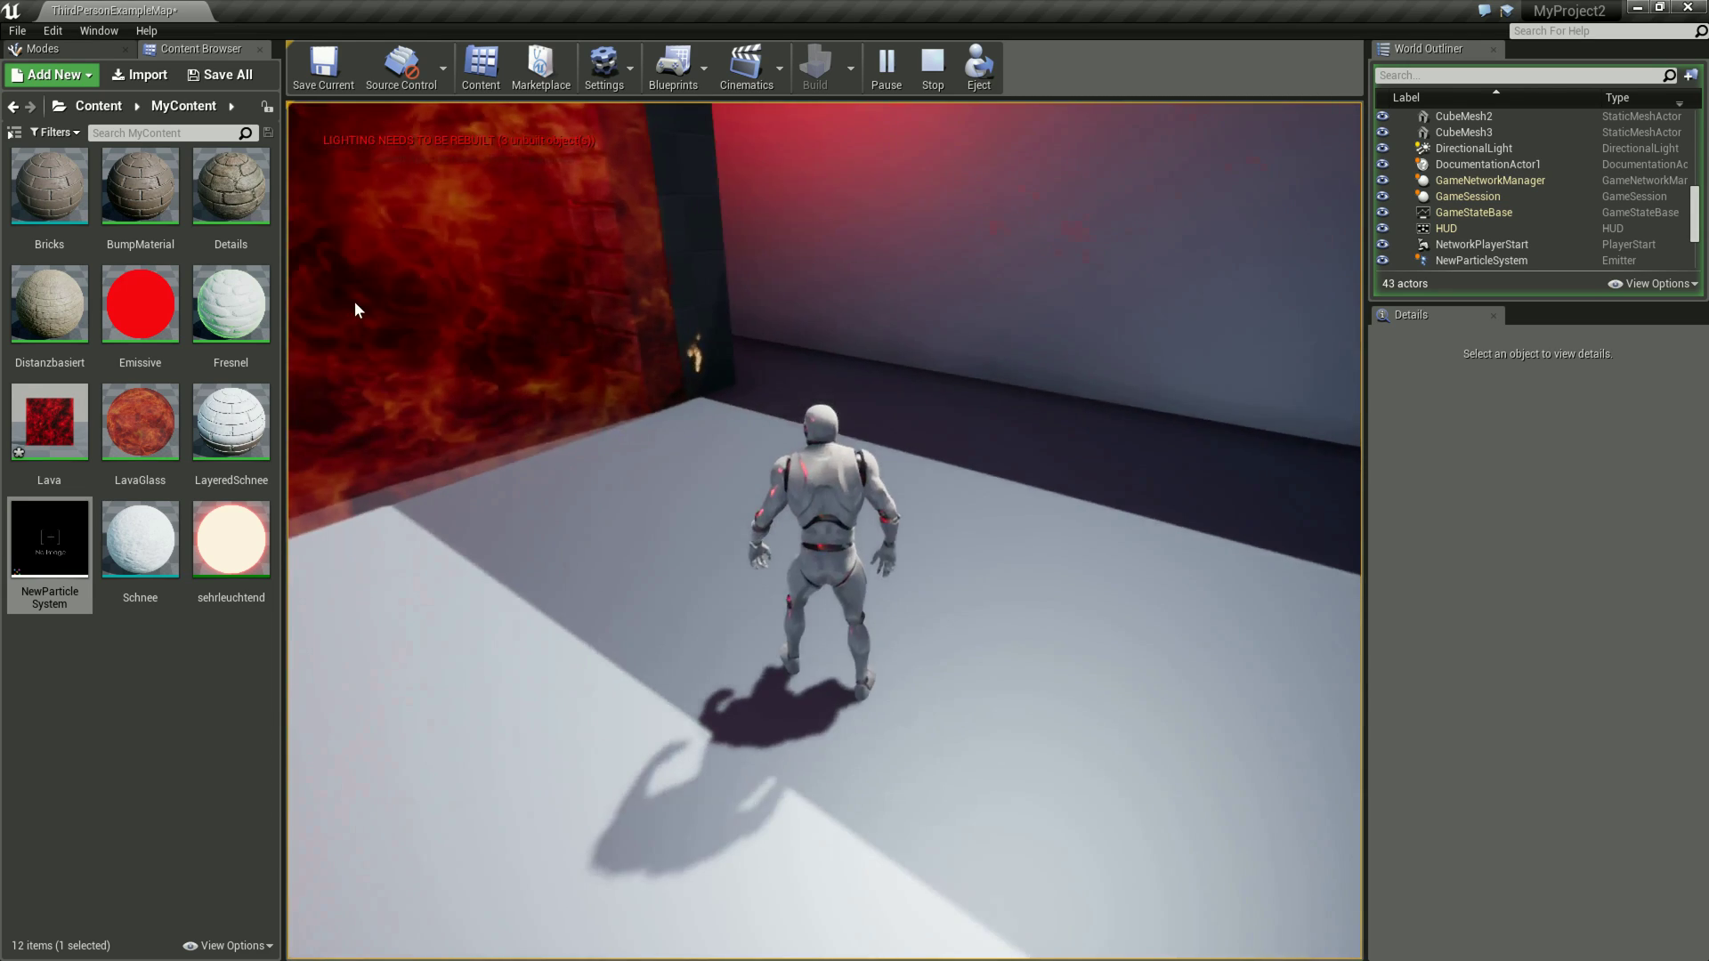
{"action": "key", "text": "a"}
{"action": "key", "text": "d"}
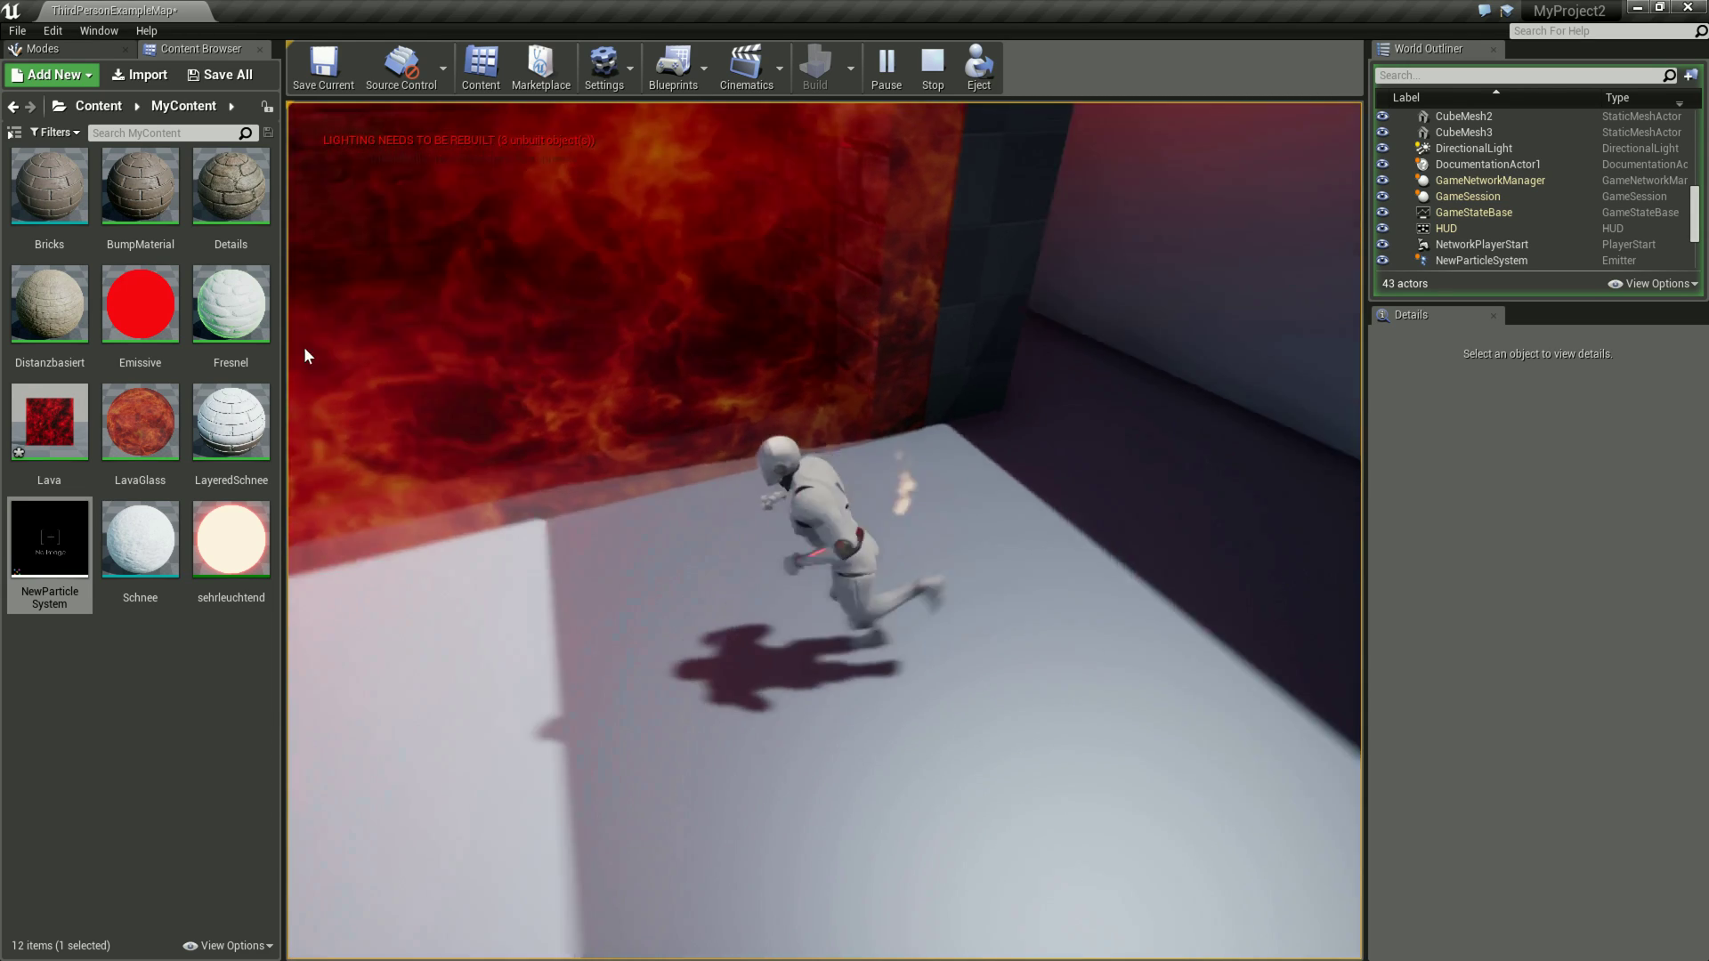
{"action": "key", "text": "Escape"}
{"action": "double_click", "coordinate": [92, 545]}
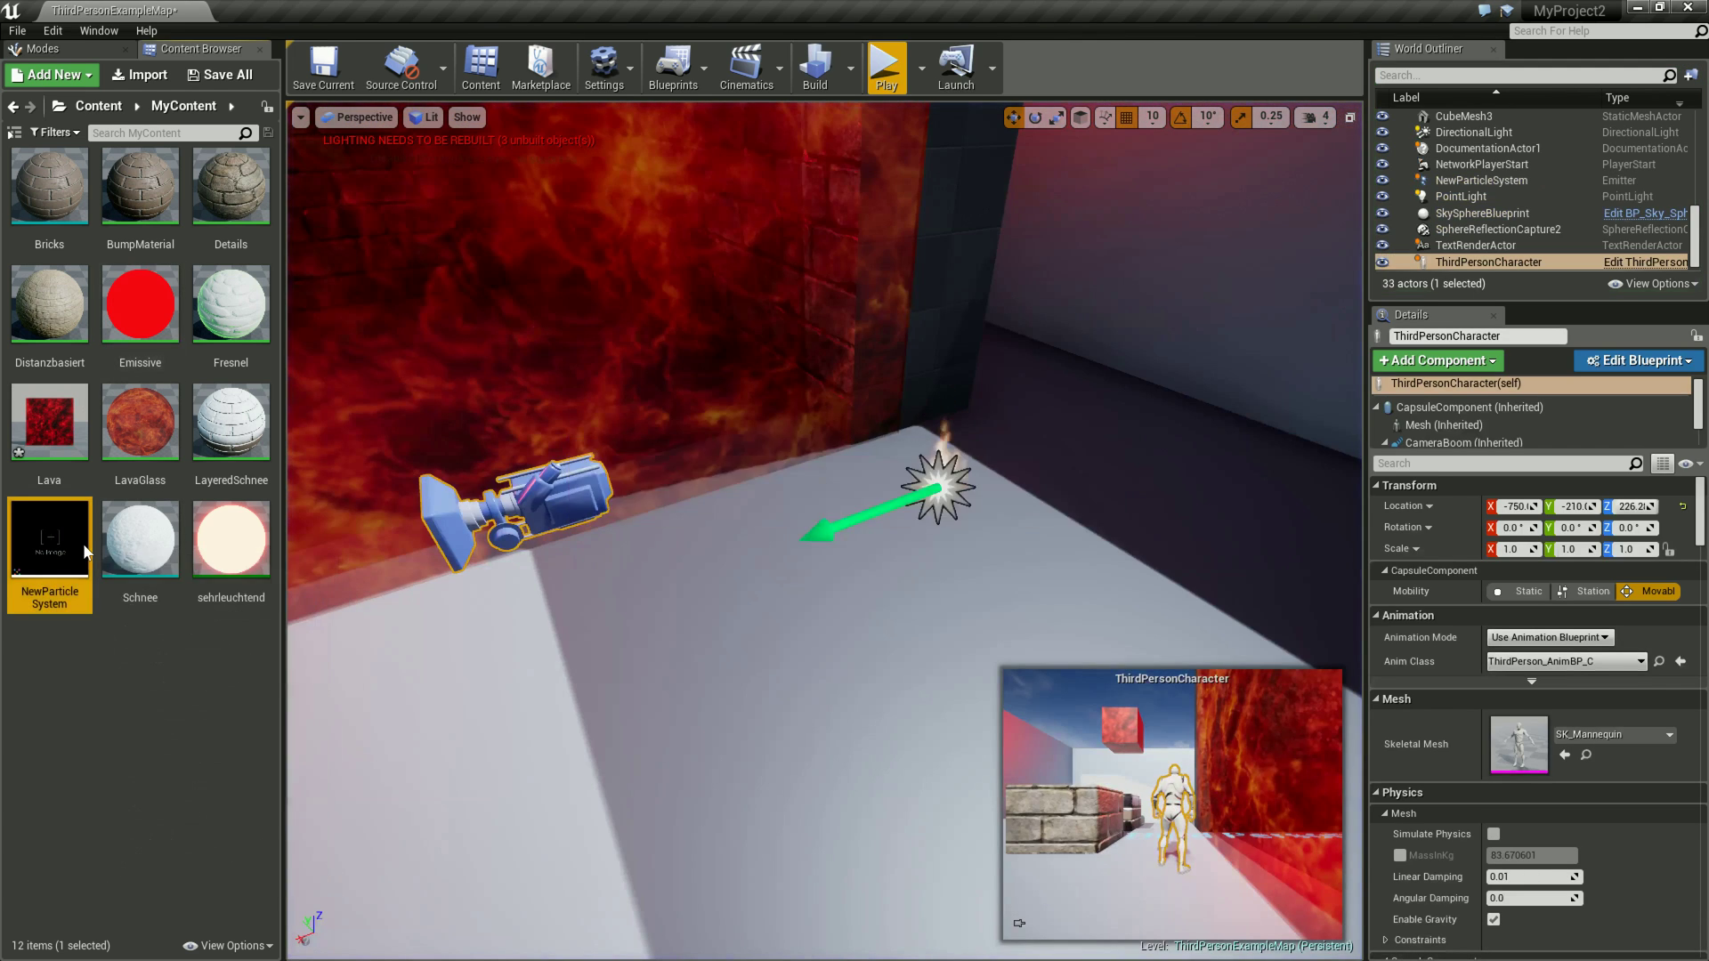
Step: Save NewParticleSystem with LOD distances 0, 200 and 500, then close Cascade
{"action": "scroll", "coordinate": [440, 666], "scroll_direction": "down", "scroll_amount": 3}
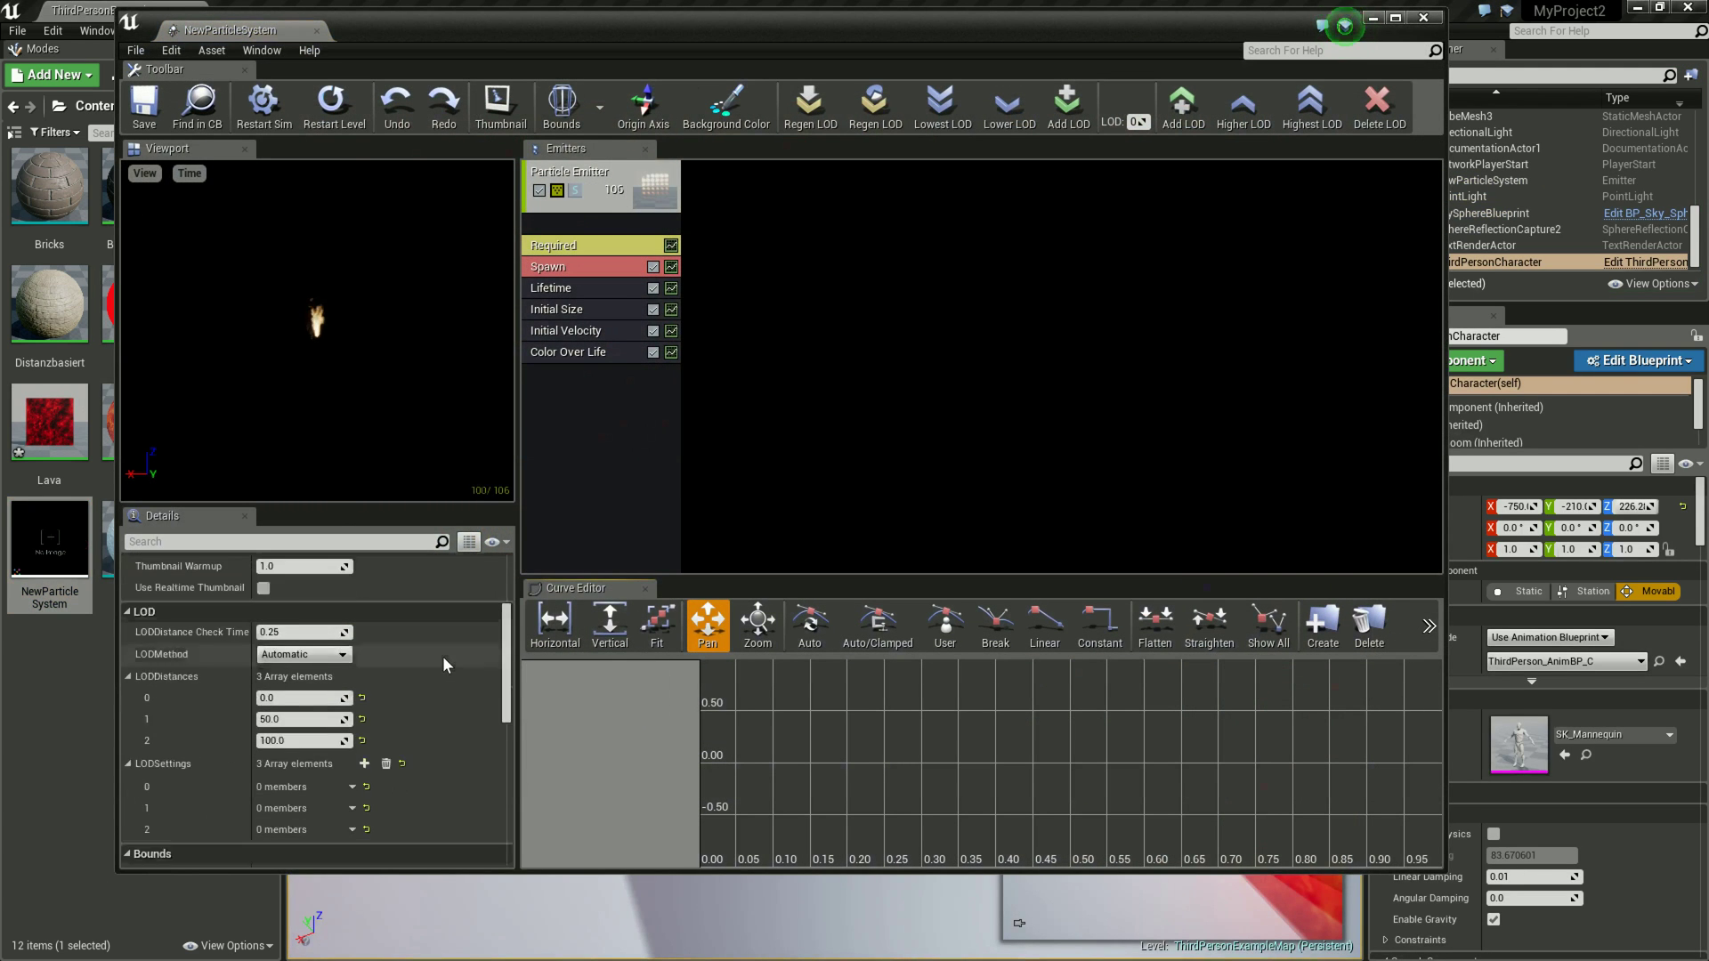
{"action": "scroll", "coordinate": [445, 659], "scroll_direction": "down", "scroll_amount": 2}
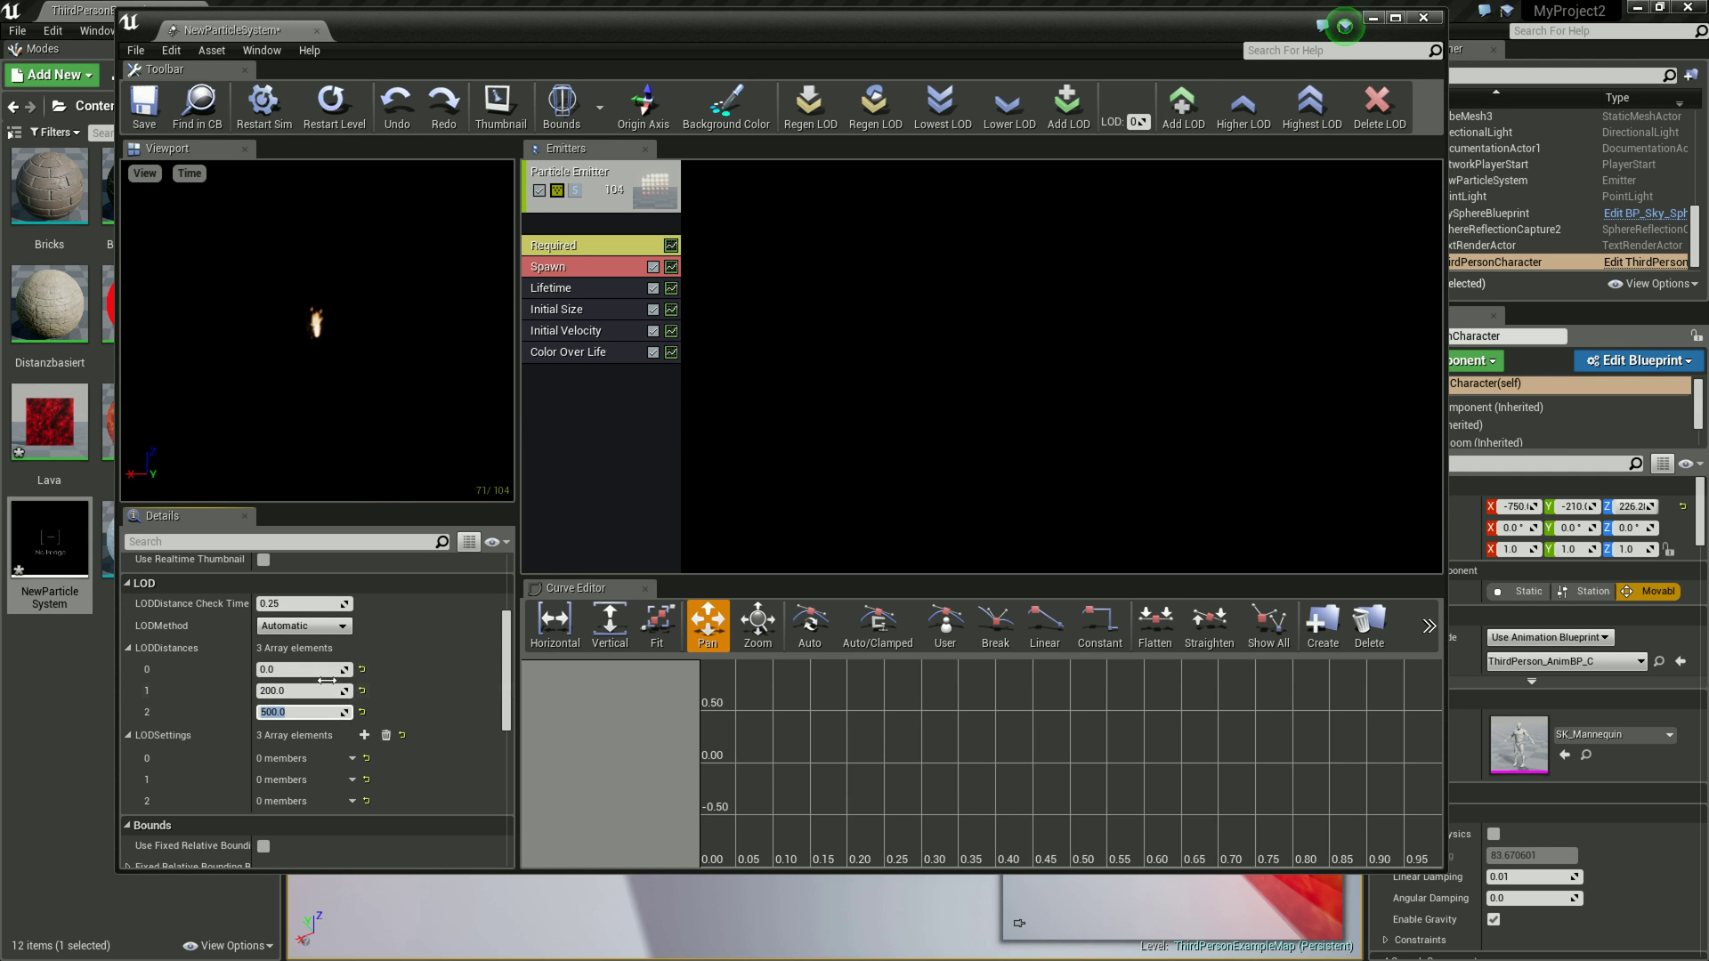
{"action": "left_click", "coordinate": [162, 113]}
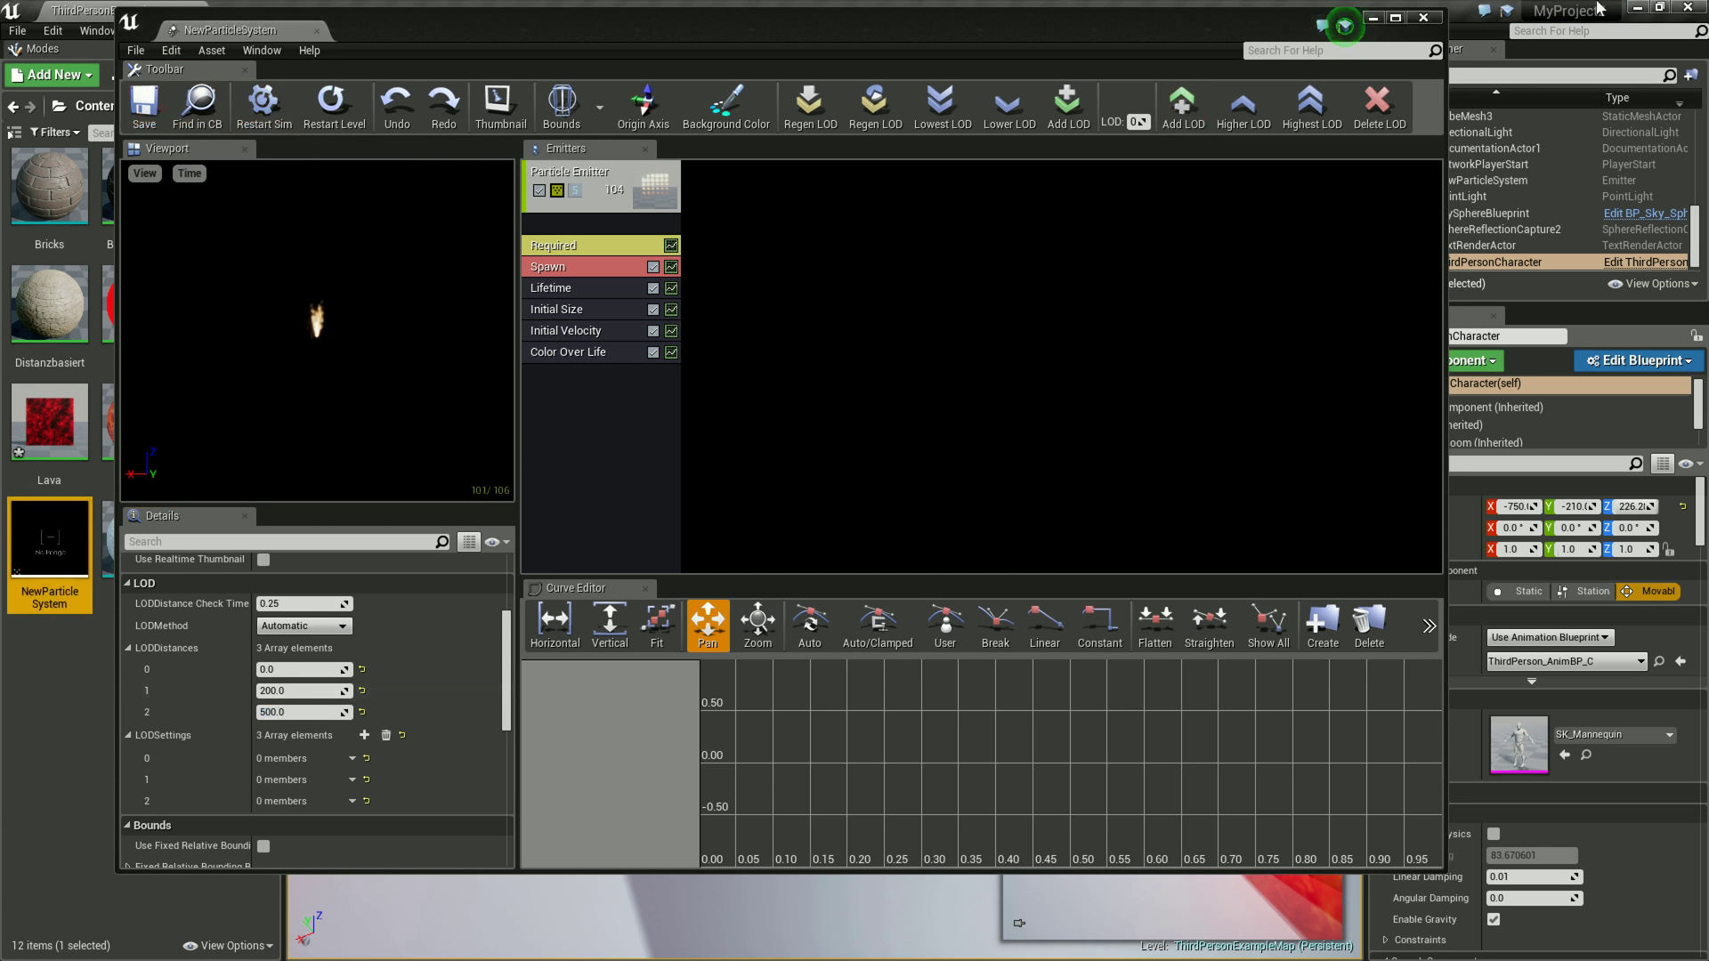
{"action": "left_click", "coordinate": [1426, 18]}
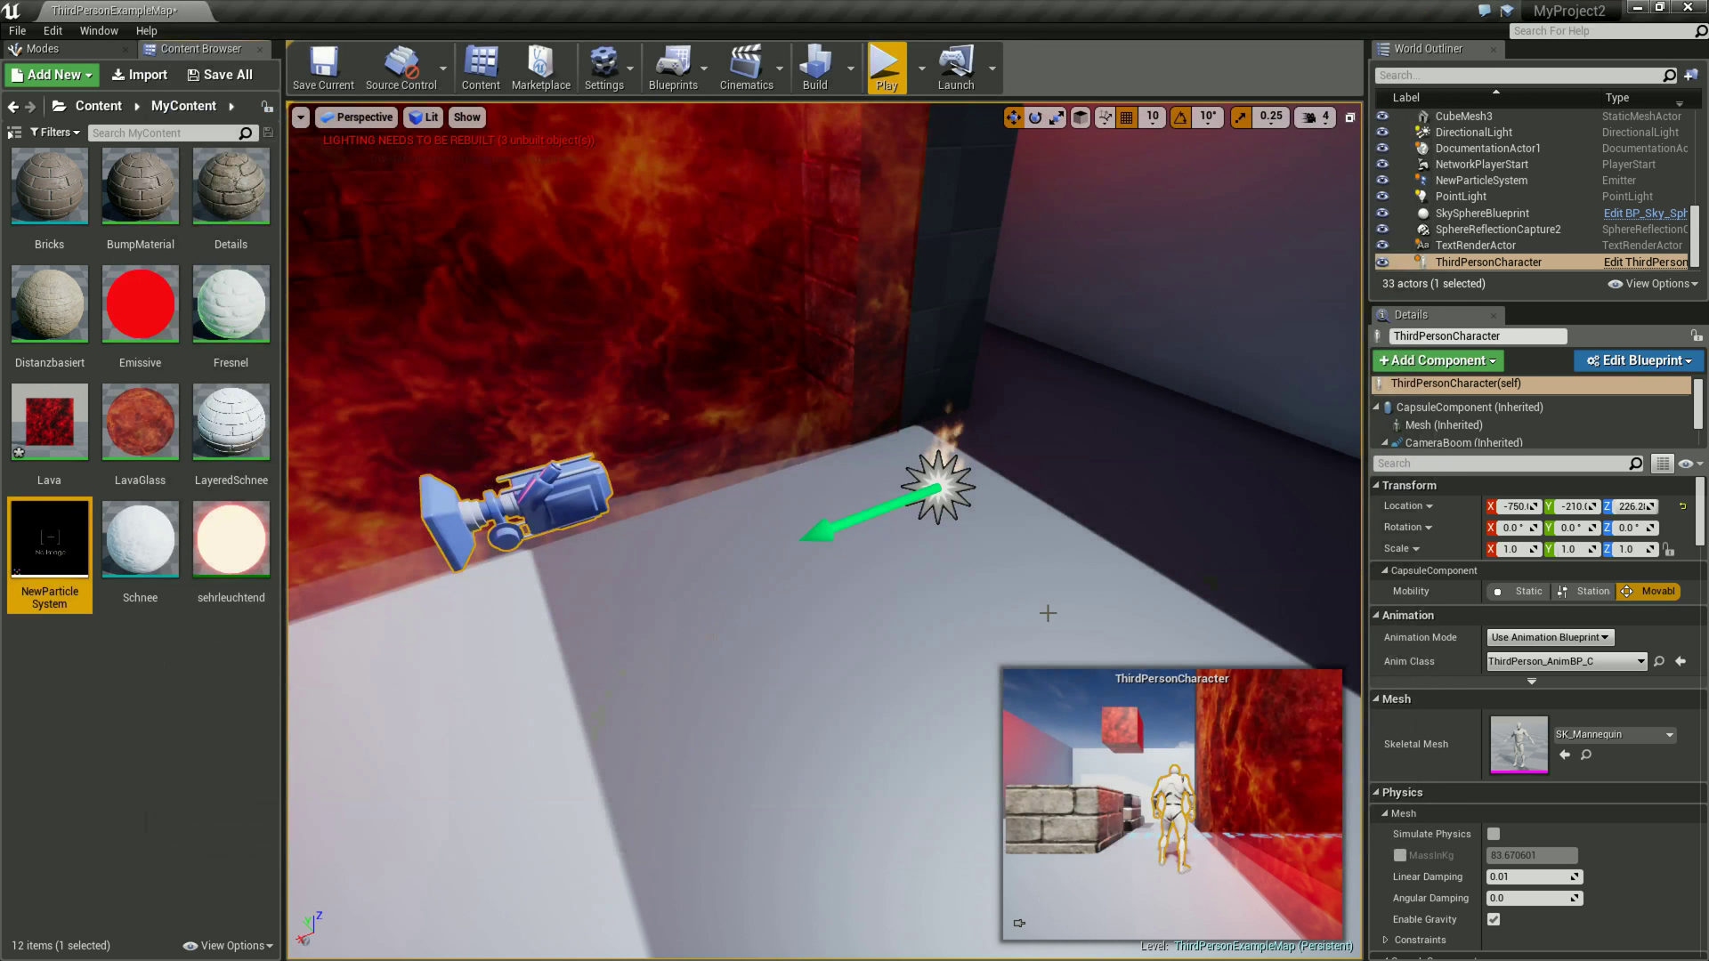
{"action": "right_click_drag", "start_coordinate": [886, 381], "coordinate": [926, 382]}
{"action": "left_click", "coordinate": [886, 78]}
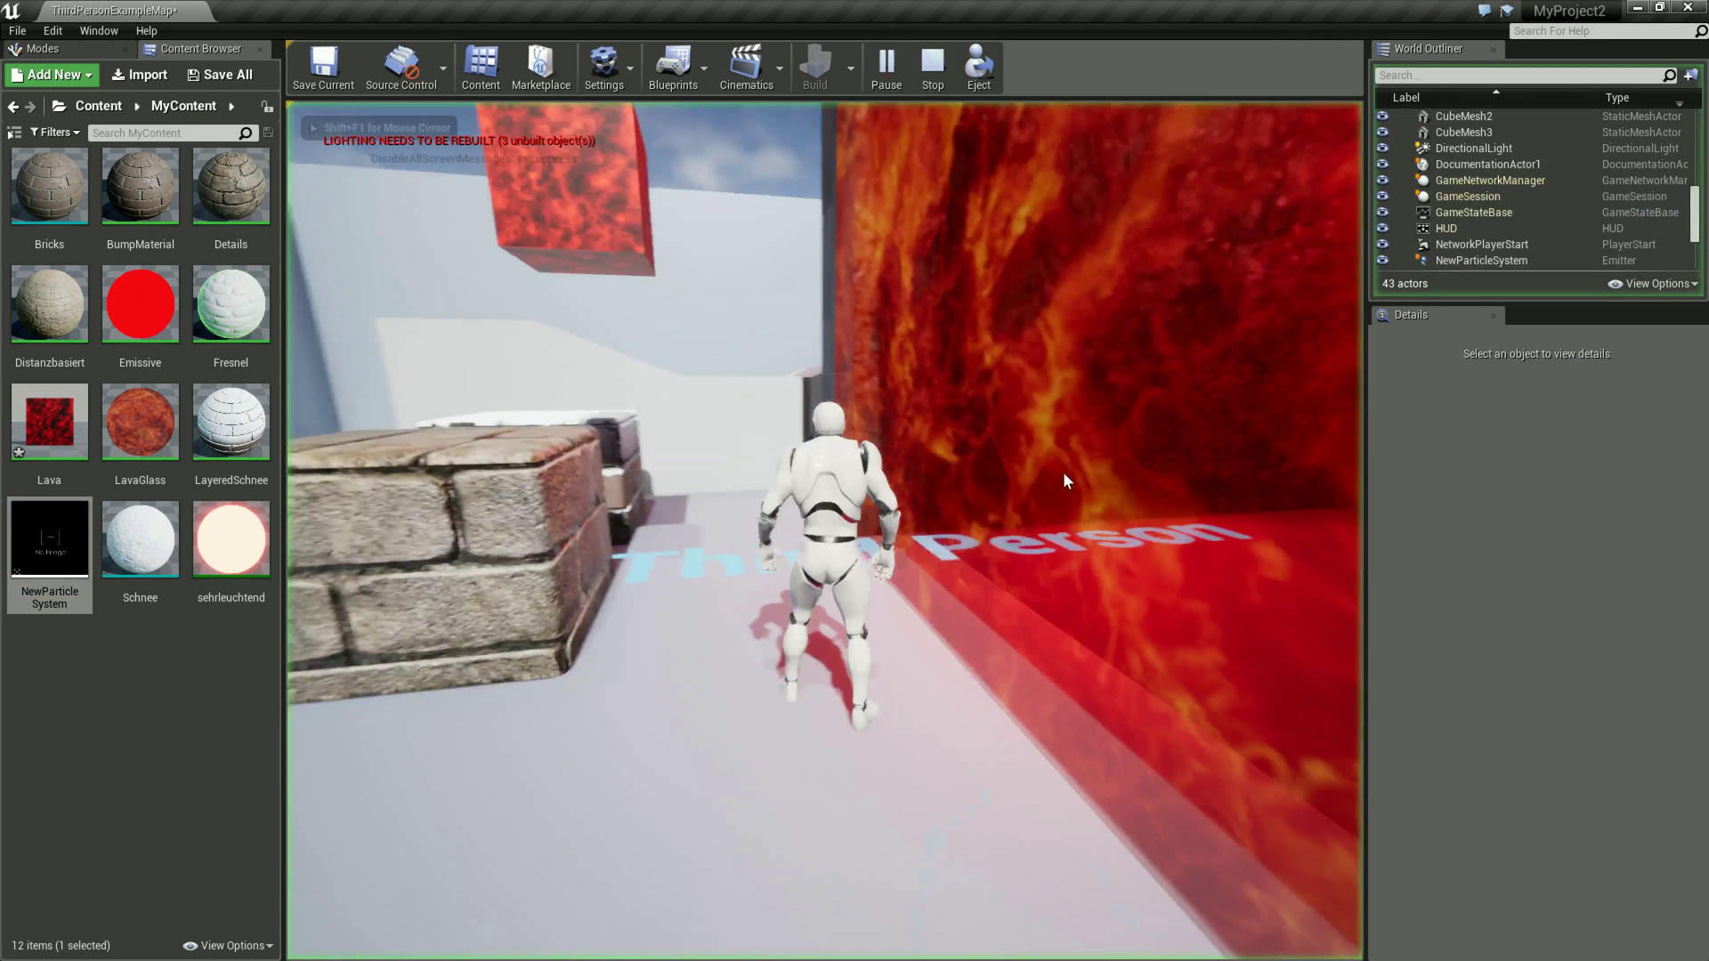
{"action": "key", "text": "w"}
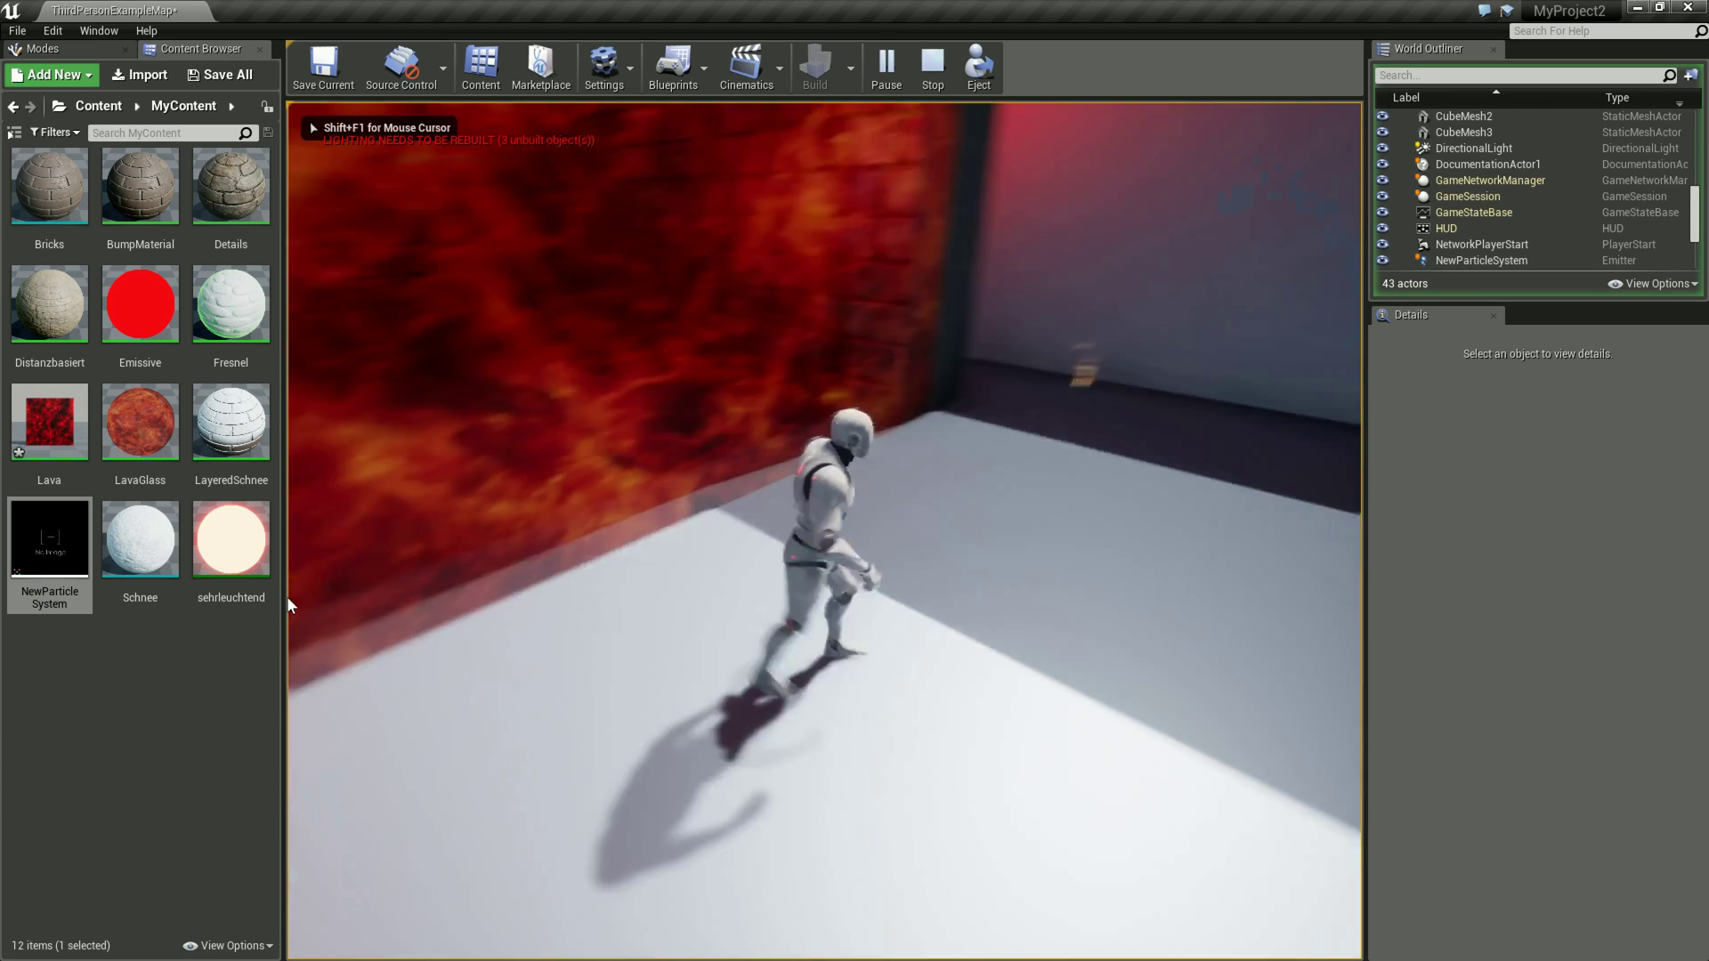
{"action": "key", "text": "w"}
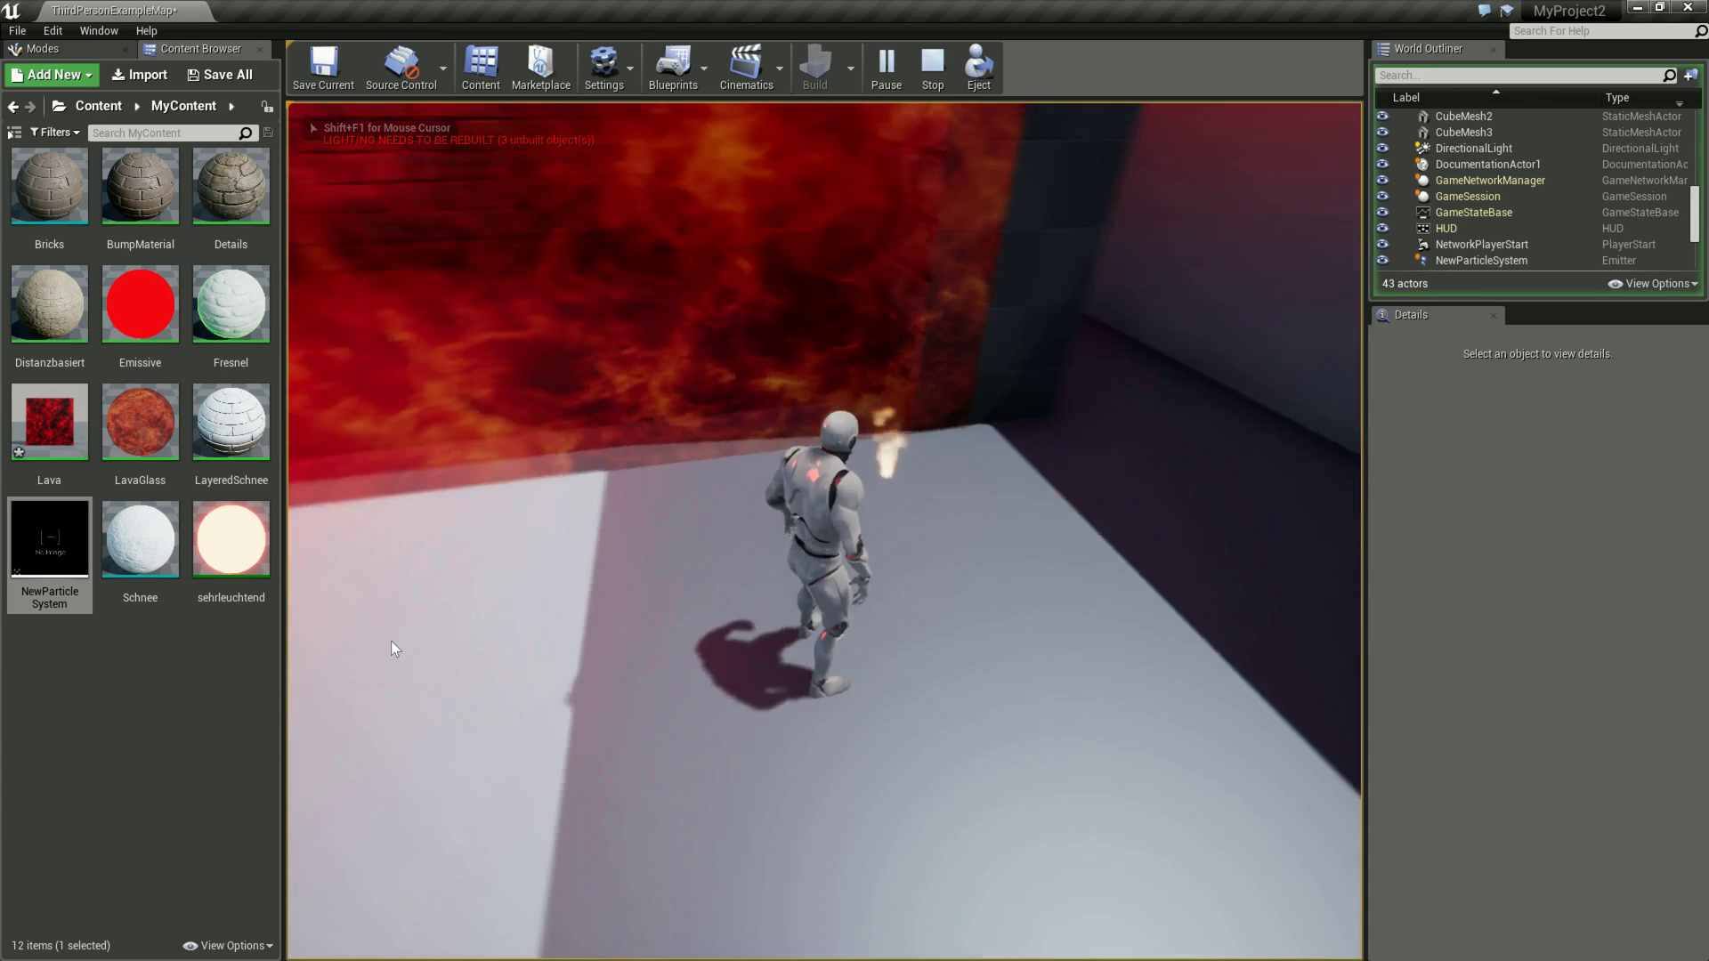
{"action": "key", "text": "w"}
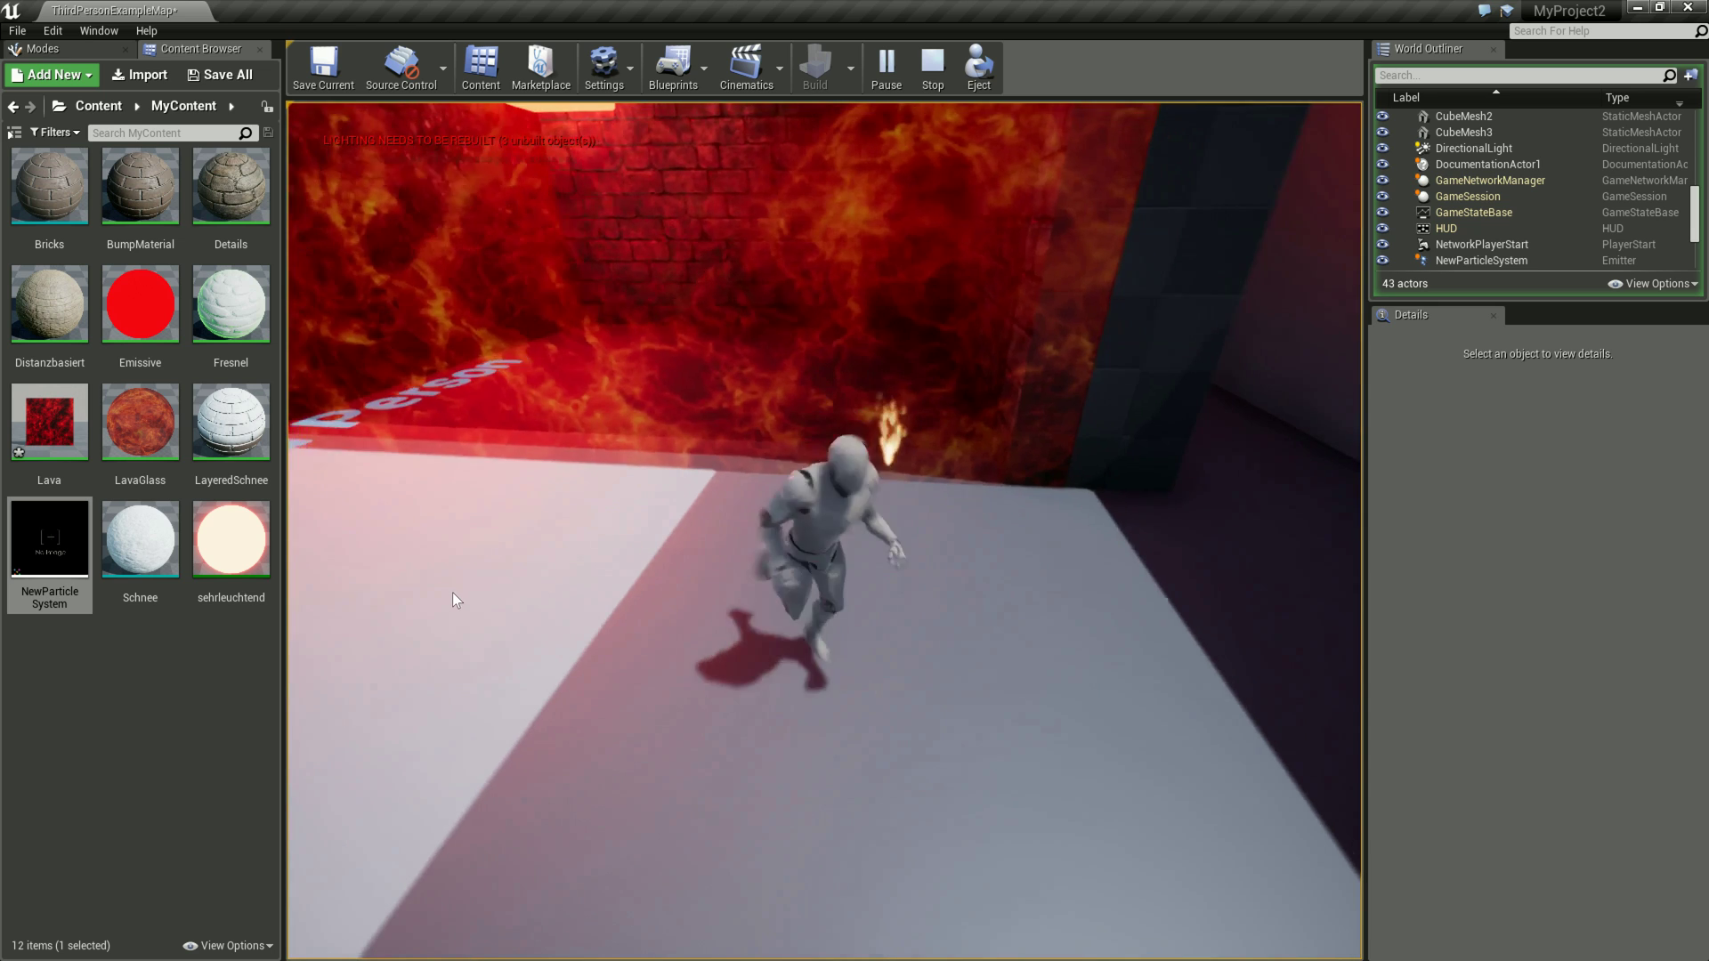
{"action": "key", "text": "w"}
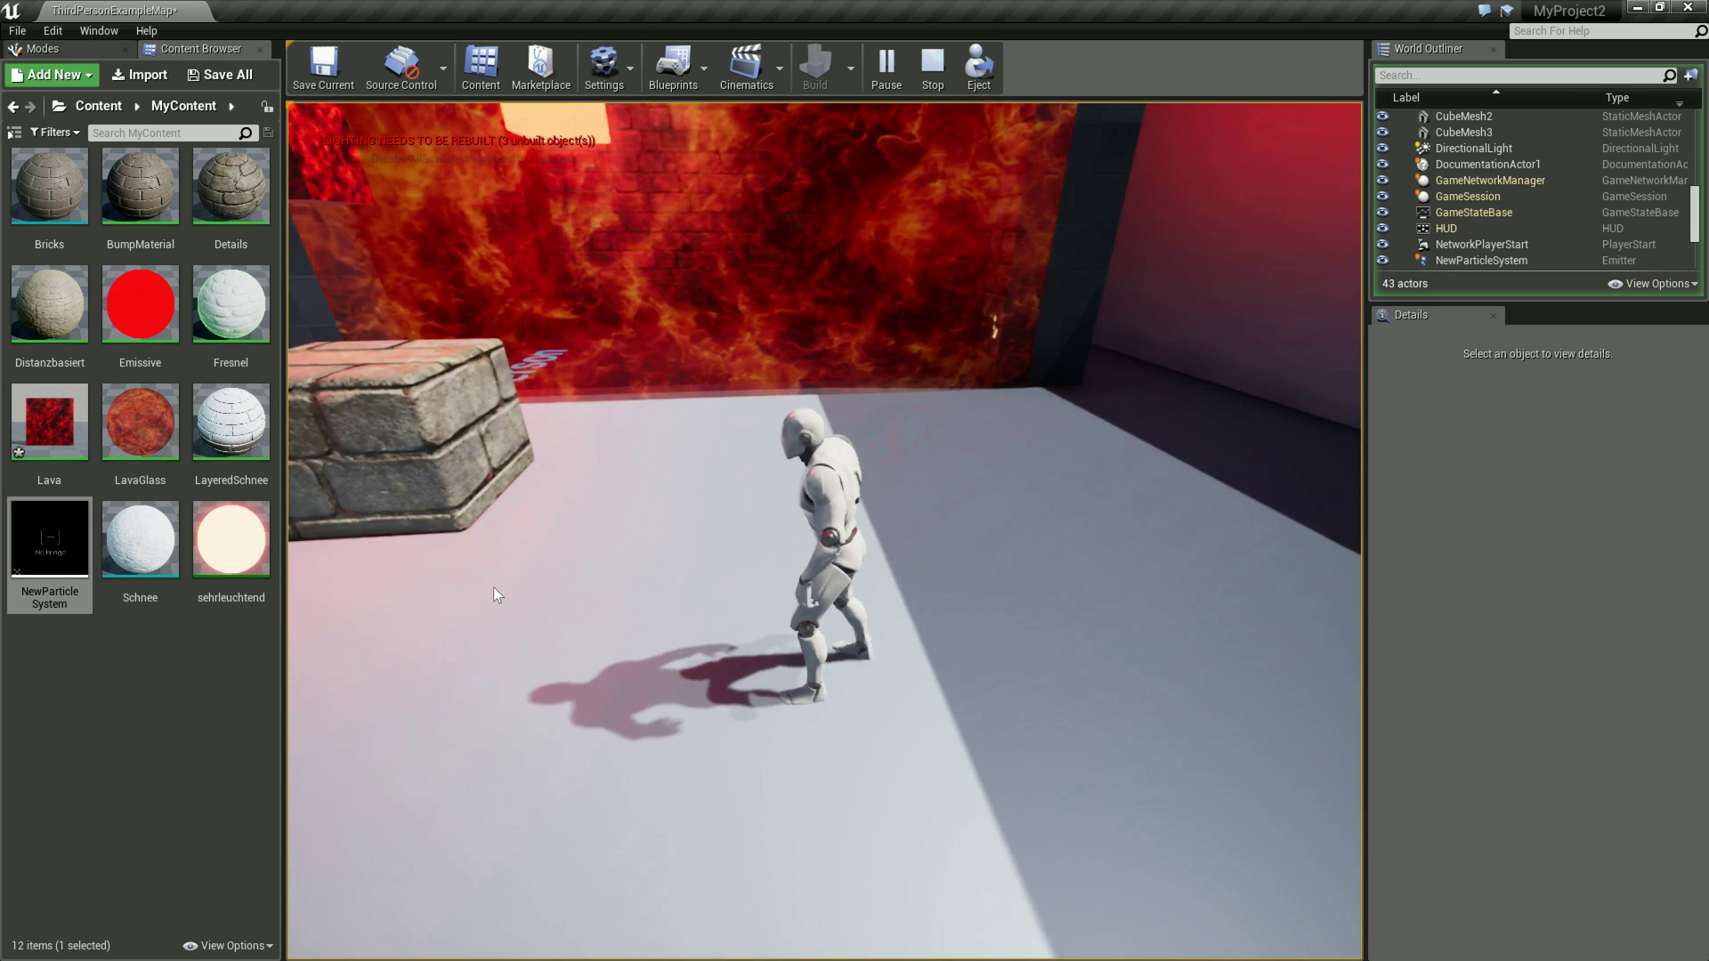
{"action": "key", "text": "s"}
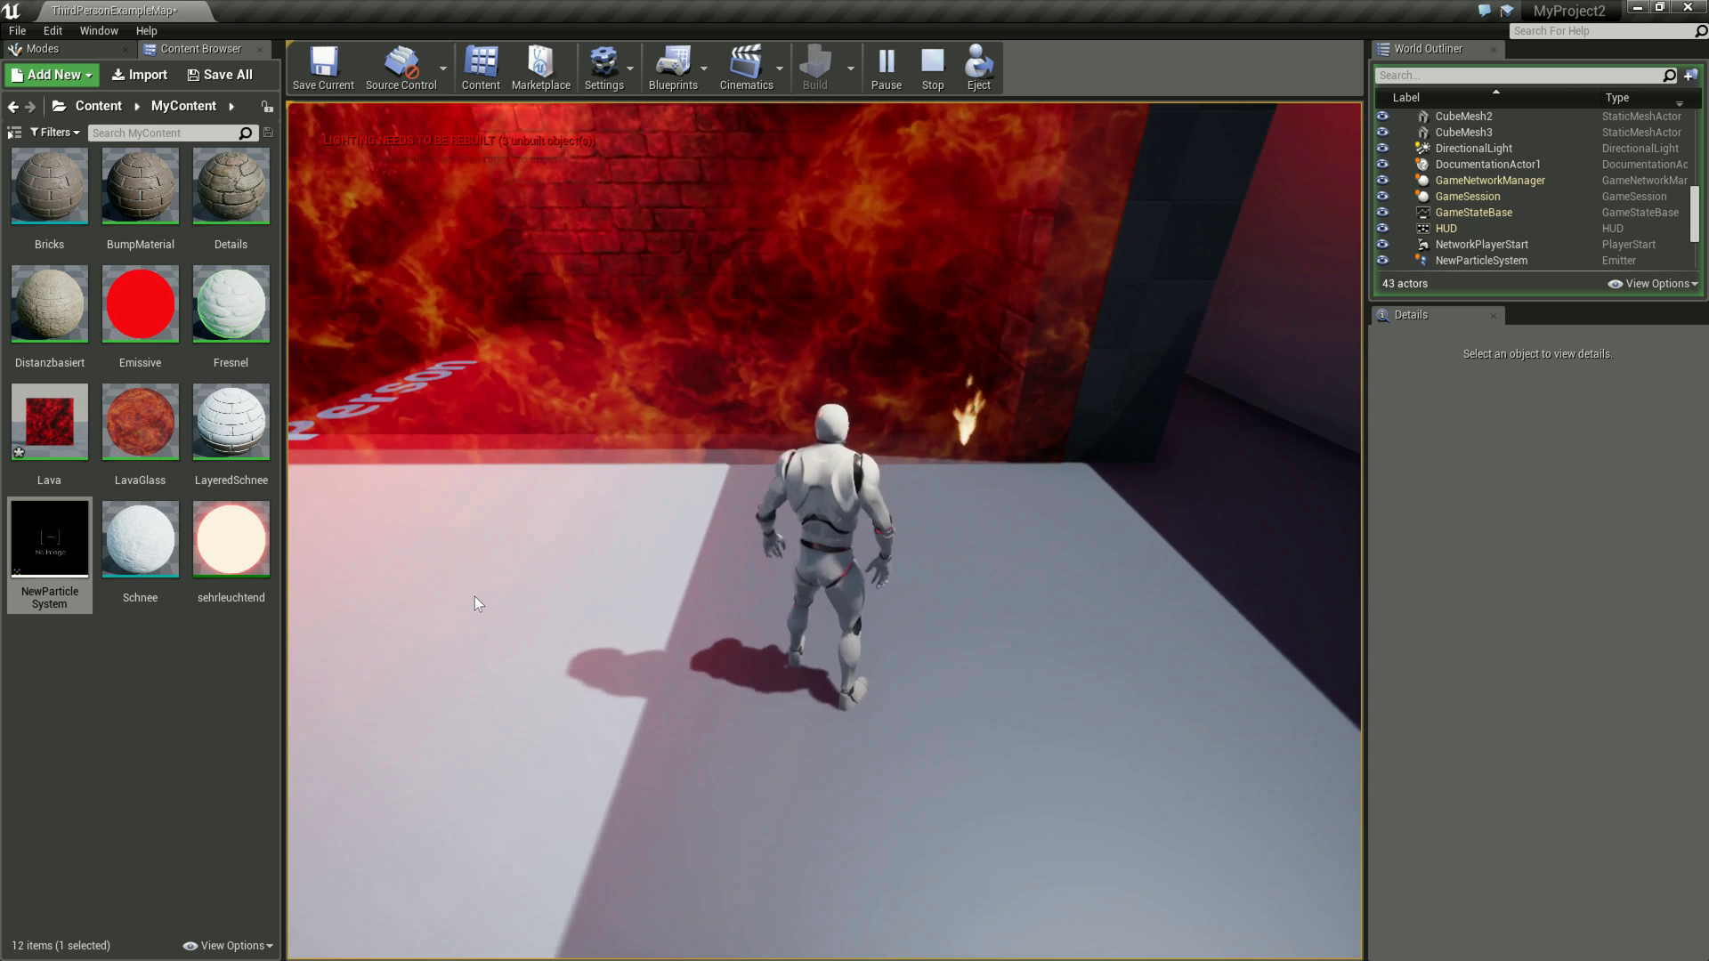
{"action": "key", "text": "w"}
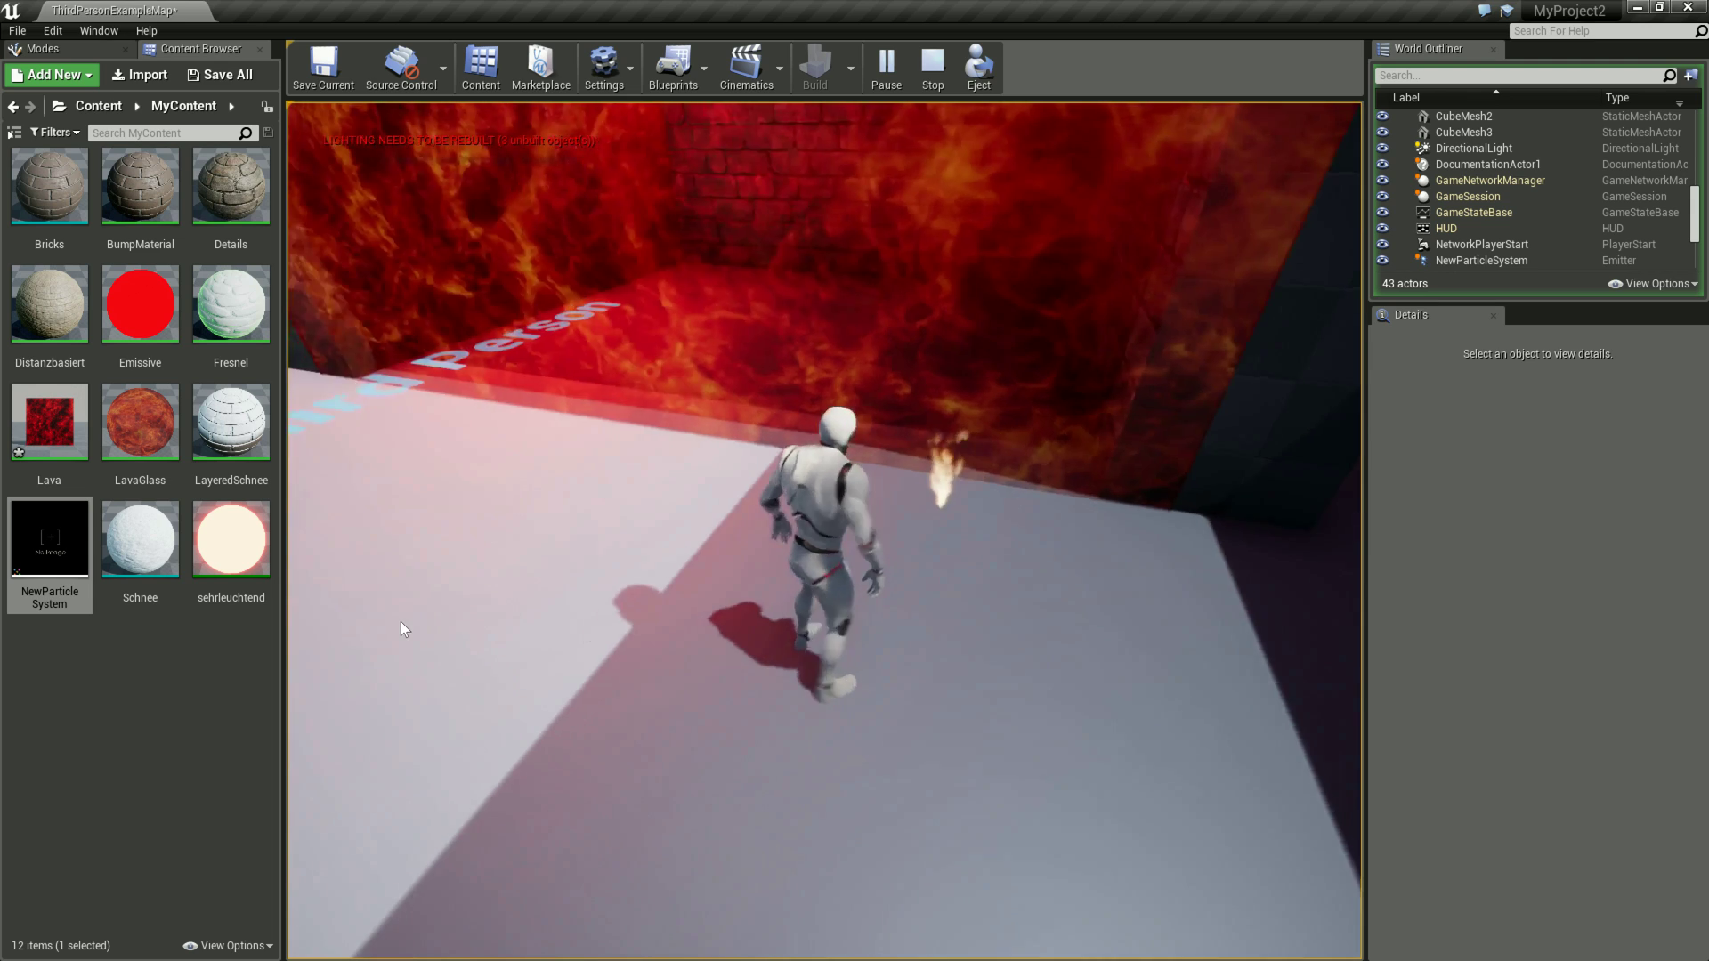
{"action": "key", "text": "s"}
{"action": "key", "text": "w"}
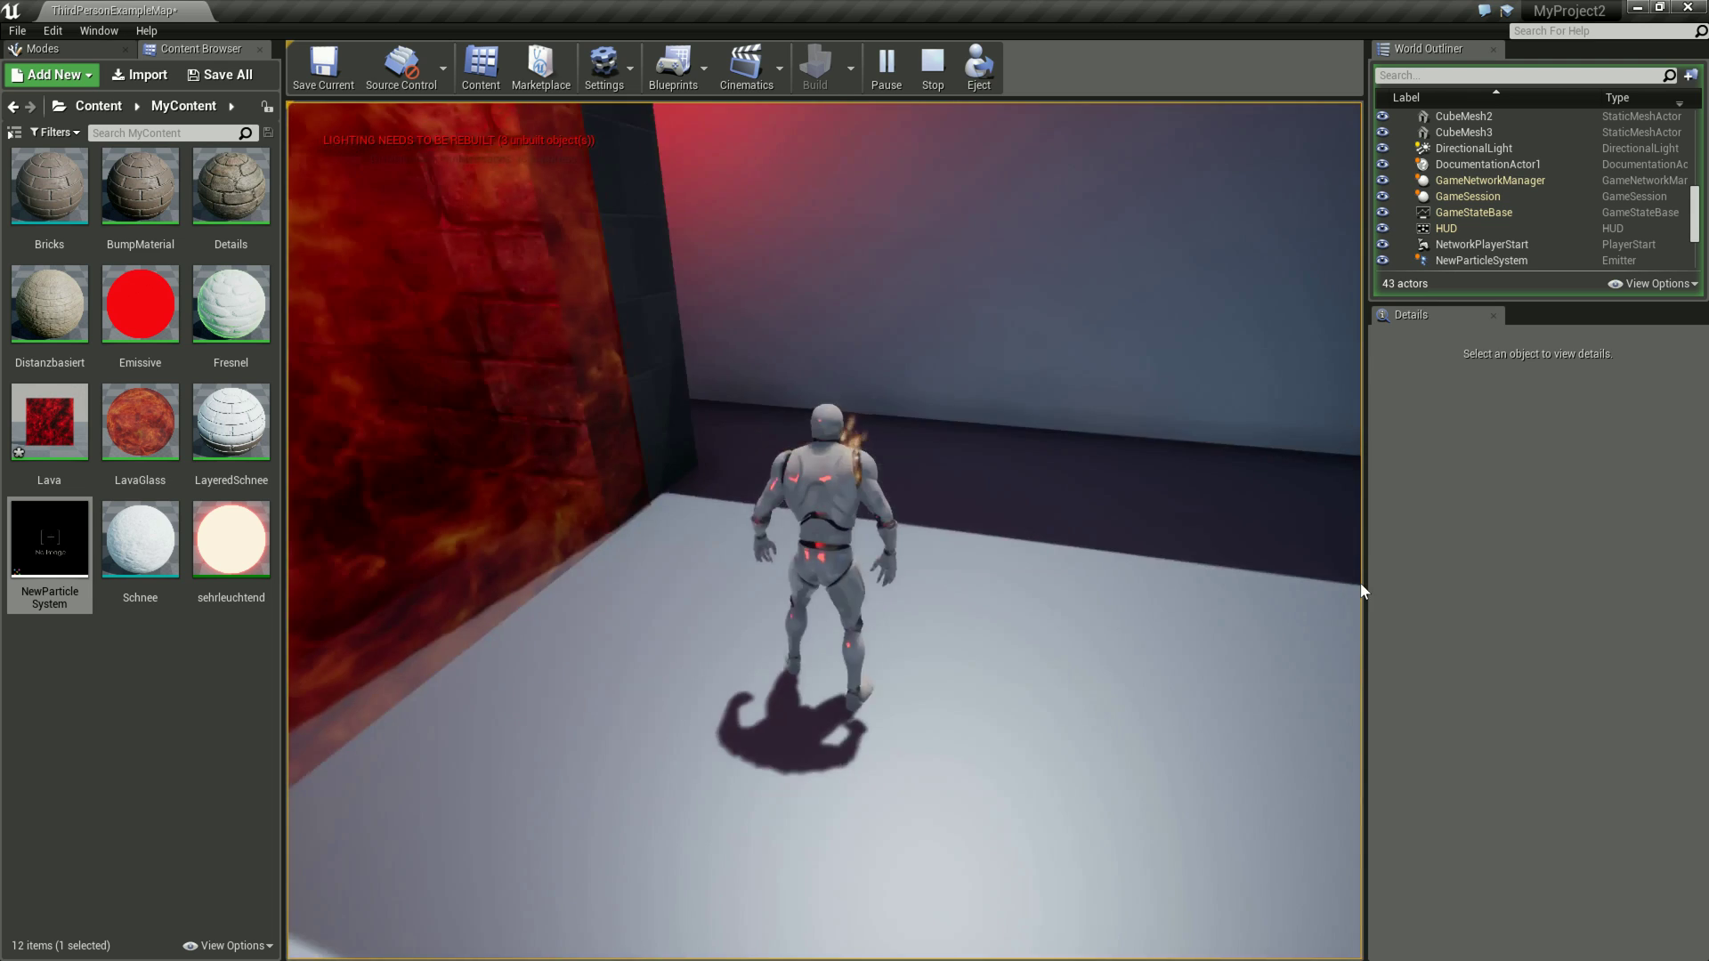
{"action": "key", "text": "s"}
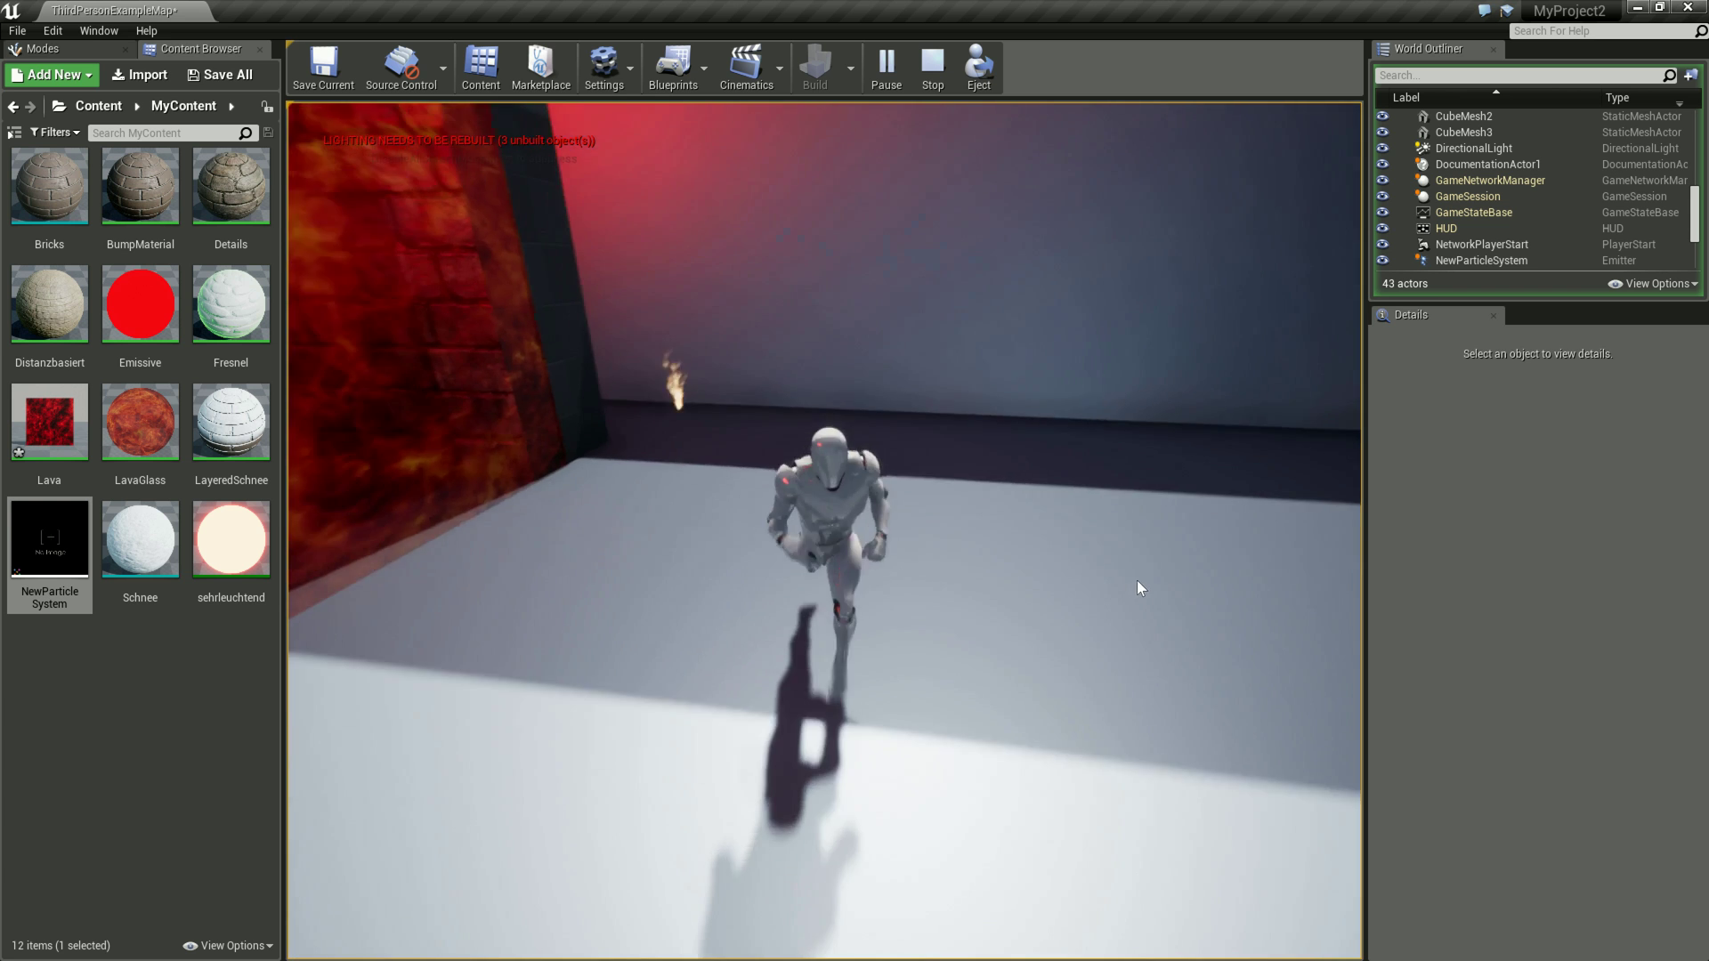
{"action": "left_click_drag", "start_coordinate": [1135, 580], "coordinate": [806, 664]}
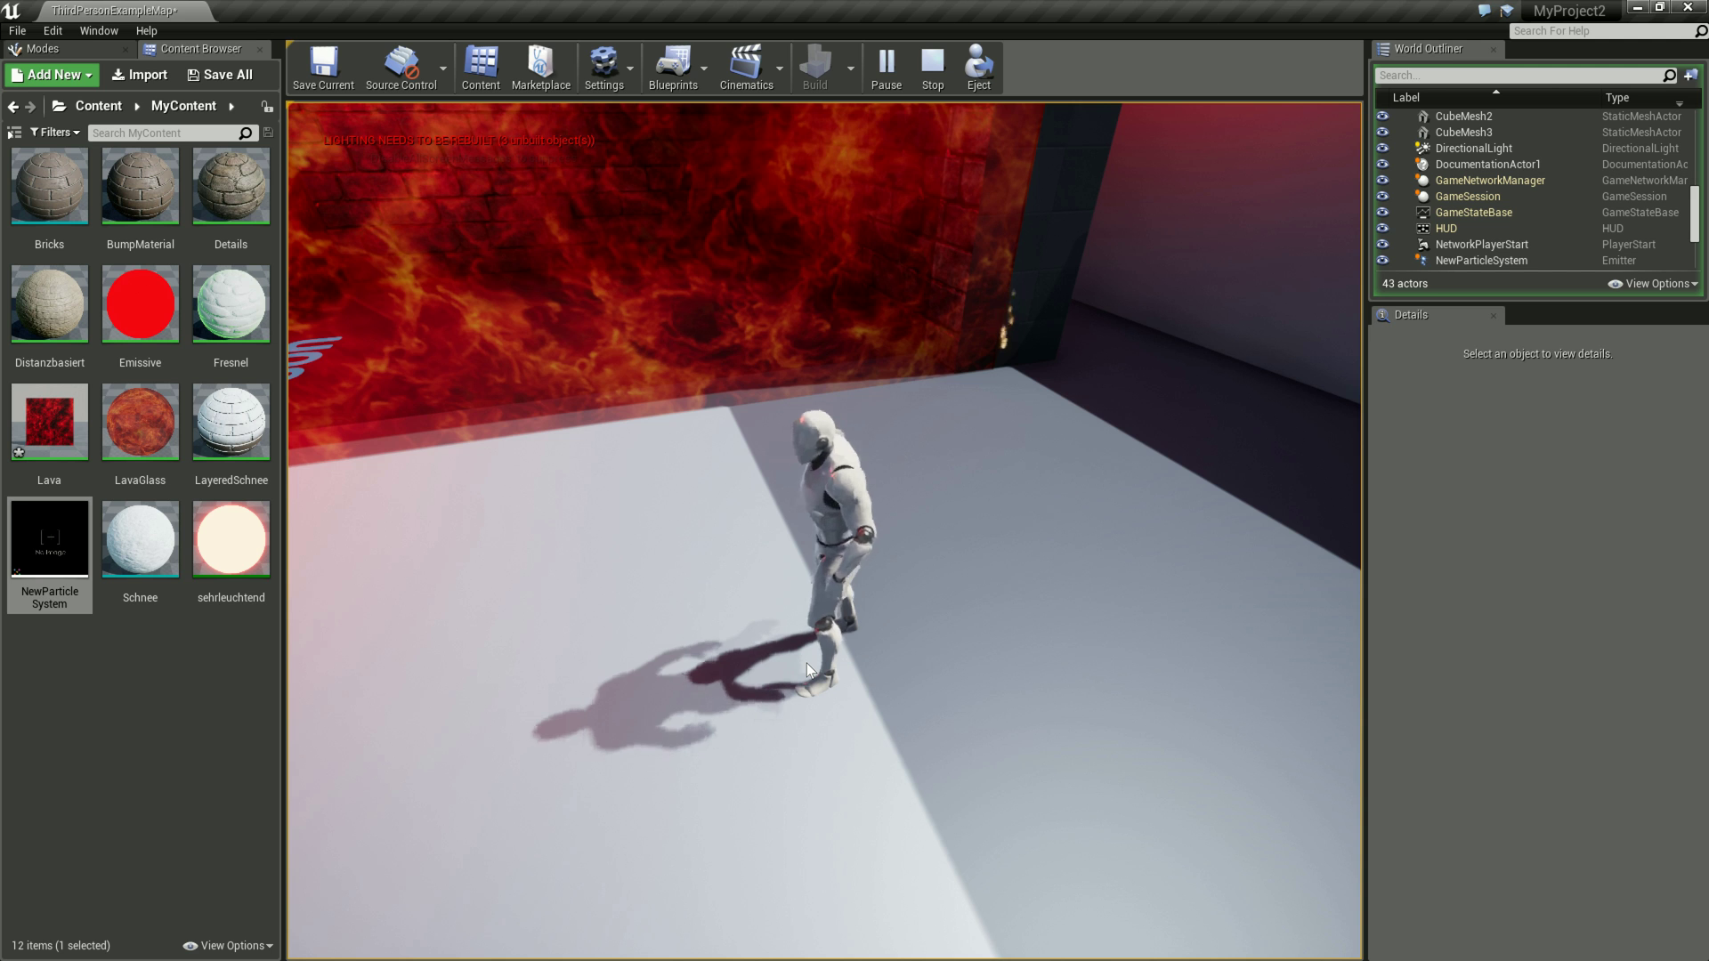
{"action": "left_click_drag", "start_coordinate": [806, 664], "coordinate": [963, 641]}
{"action": "key", "text": "Escape"}
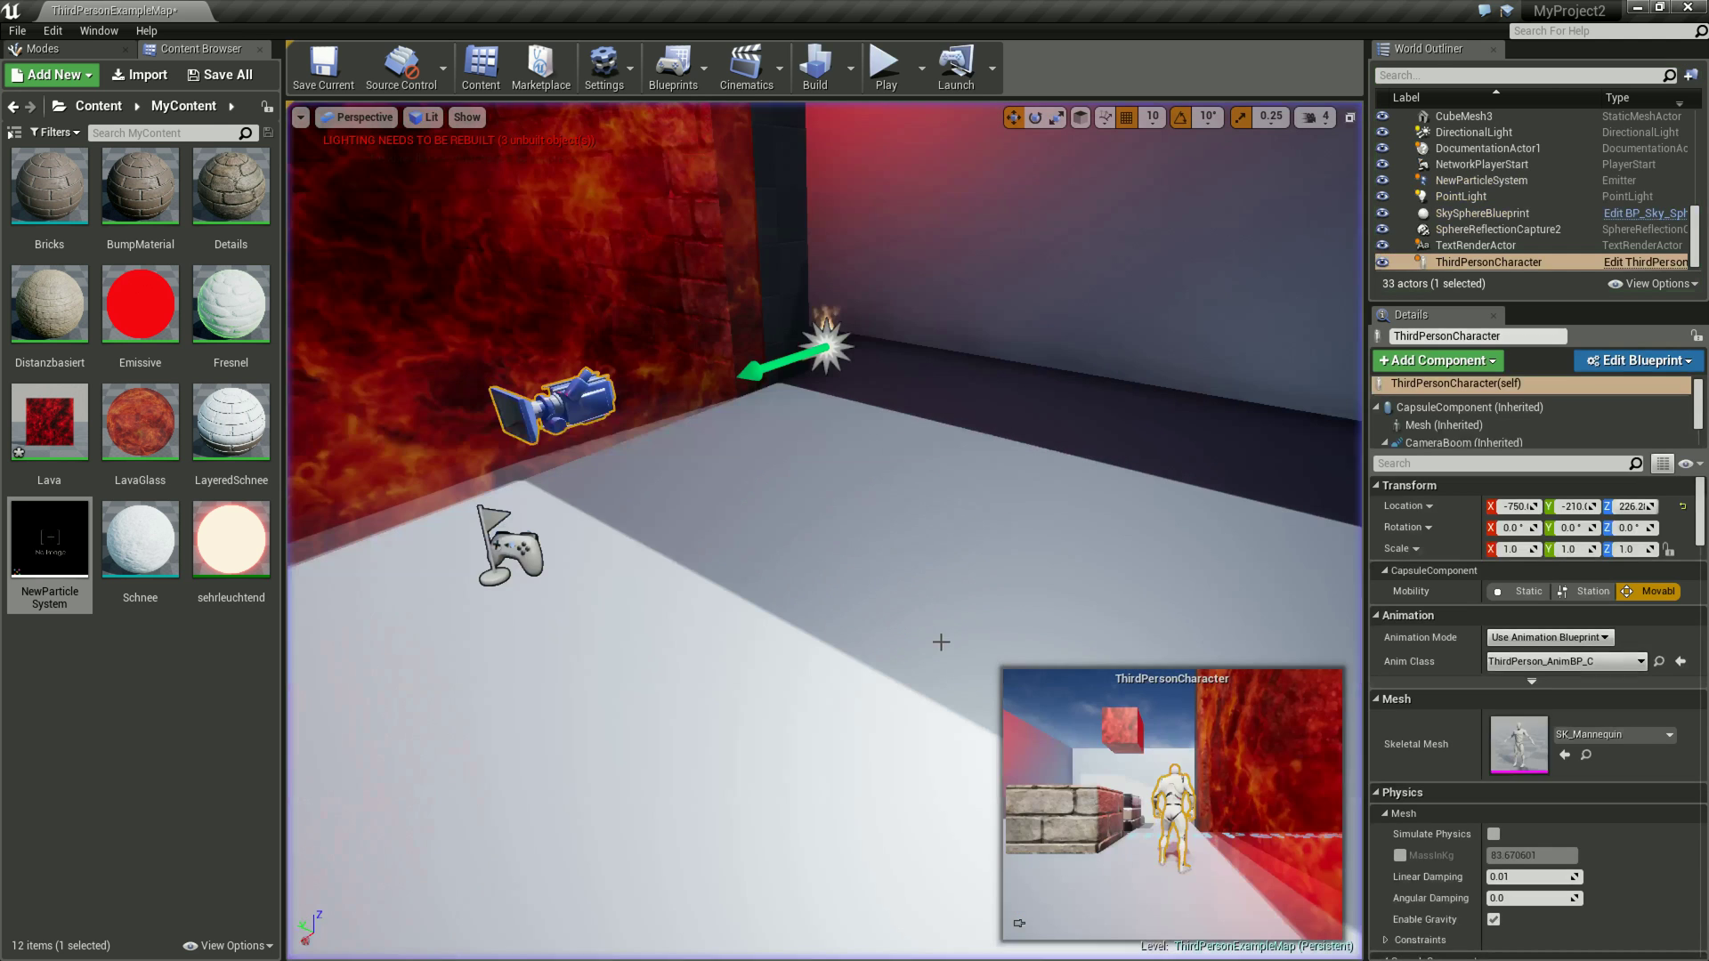
Step: Add an Actor Collision module to NewParticleSystem's fire emitter
{"action": "double_click", "coordinate": [51, 545]}
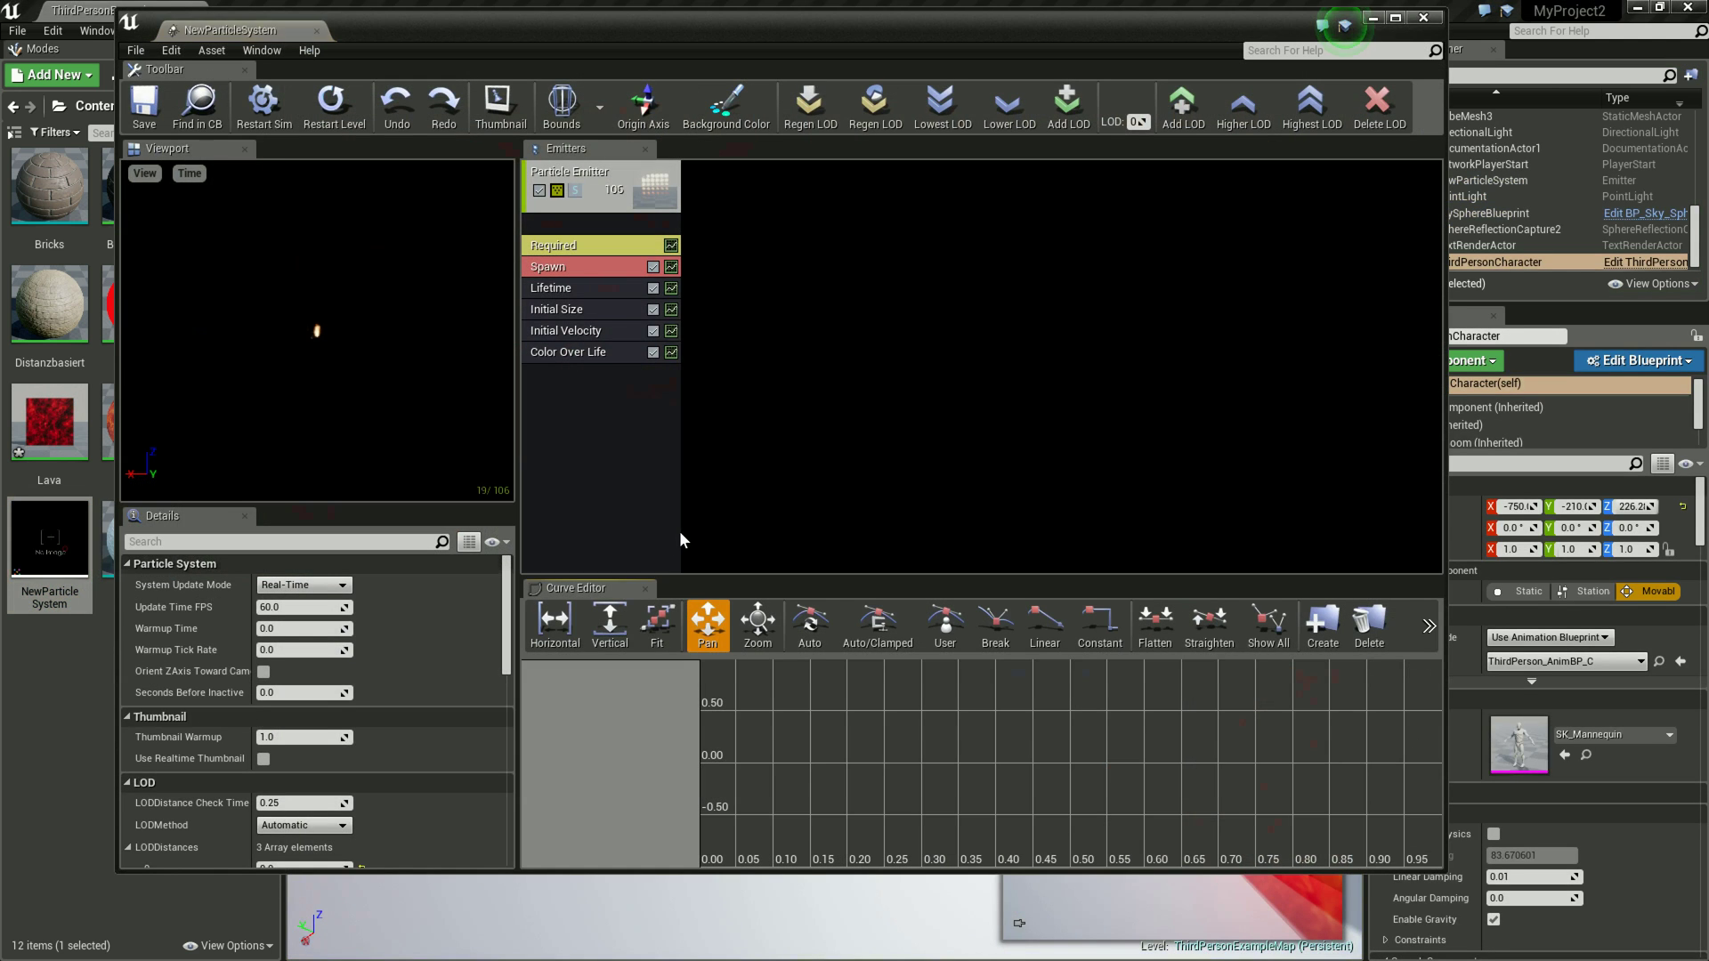
{"action": "right_click", "coordinate": [574, 374]}
{"action": "mouse_move", "coordinate": [623, 456]}
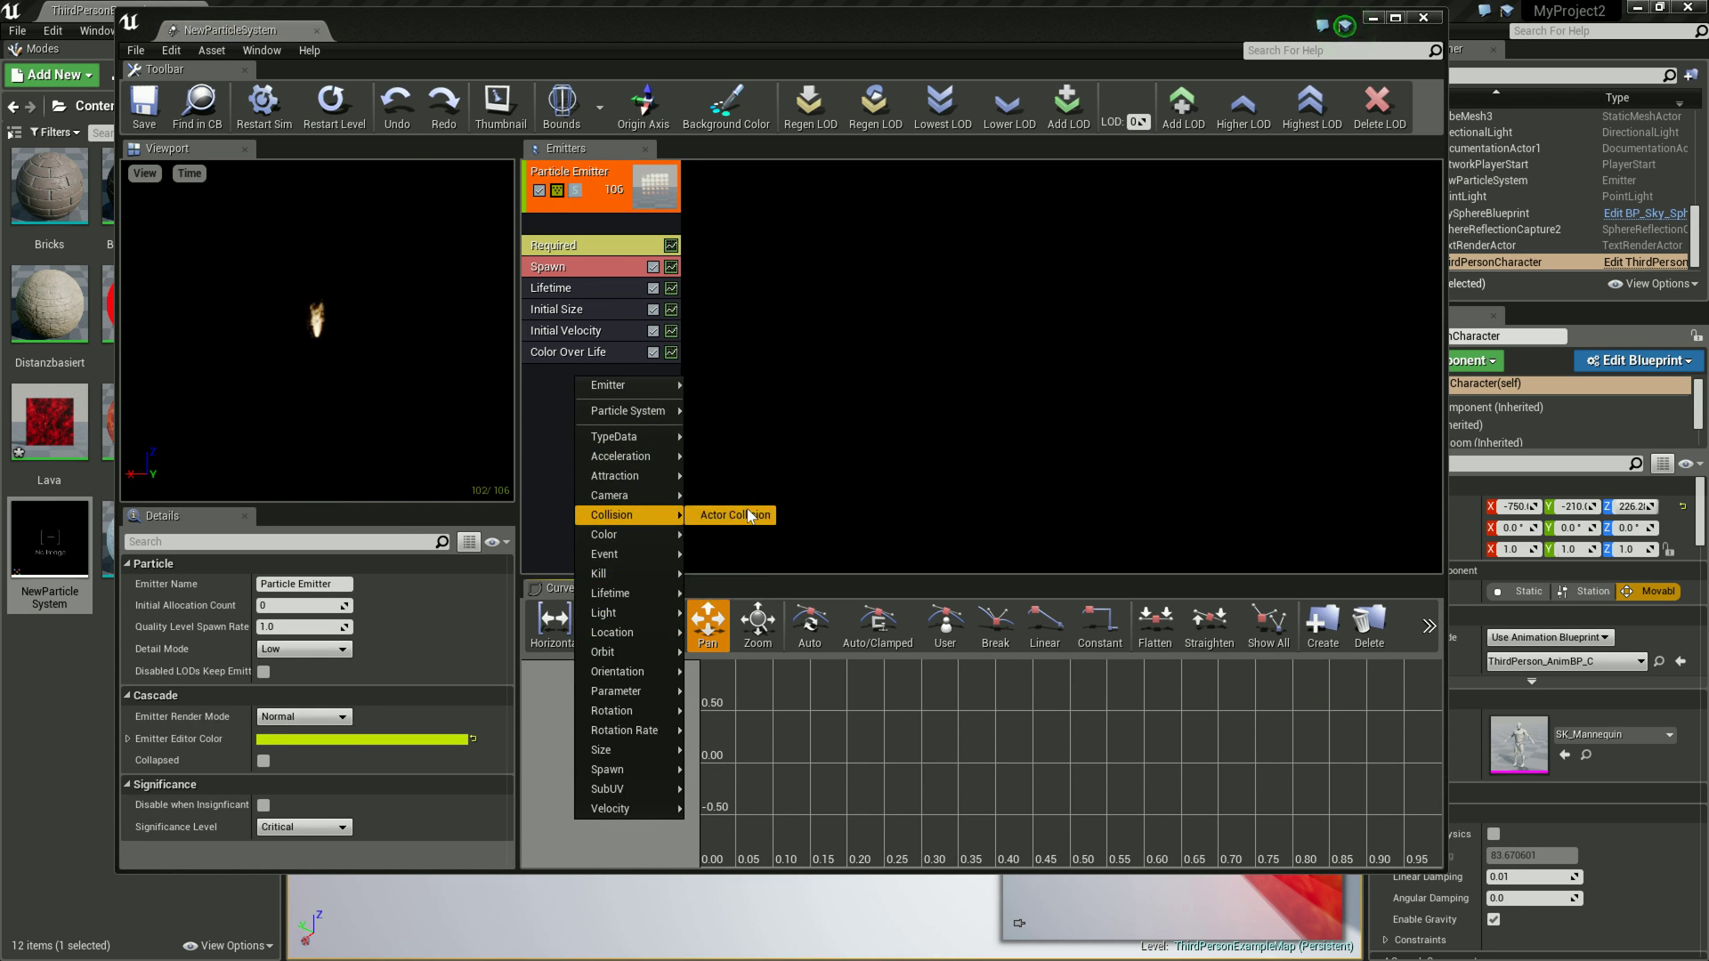
{"action": "left_click", "coordinate": [750, 515]}
Step: Select the Actor Collision module and expand its Collision Types, showing WorldStatic
{"action": "left_click", "coordinate": [617, 375]}
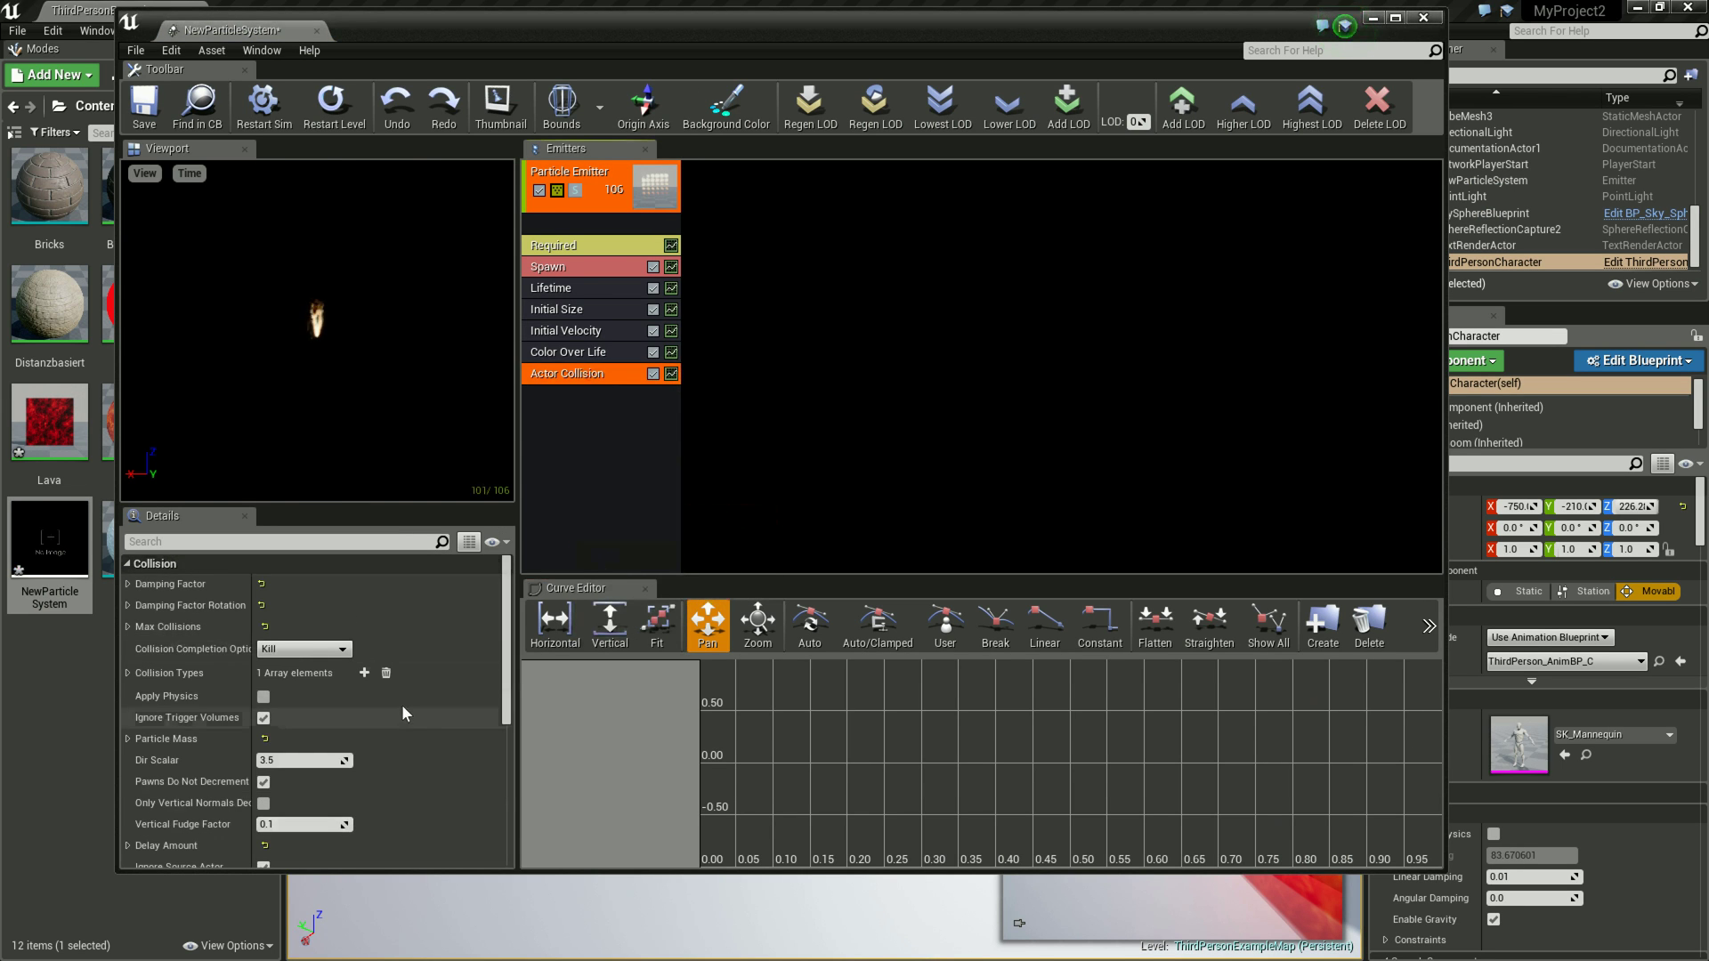
{"action": "scroll", "coordinate": [474, 669], "scroll_direction": "down", "scroll_amount": 5}
{"action": "scroll", "coordinate": [466, 645], "scroll_direction": "up", "scroll_amount": 5}
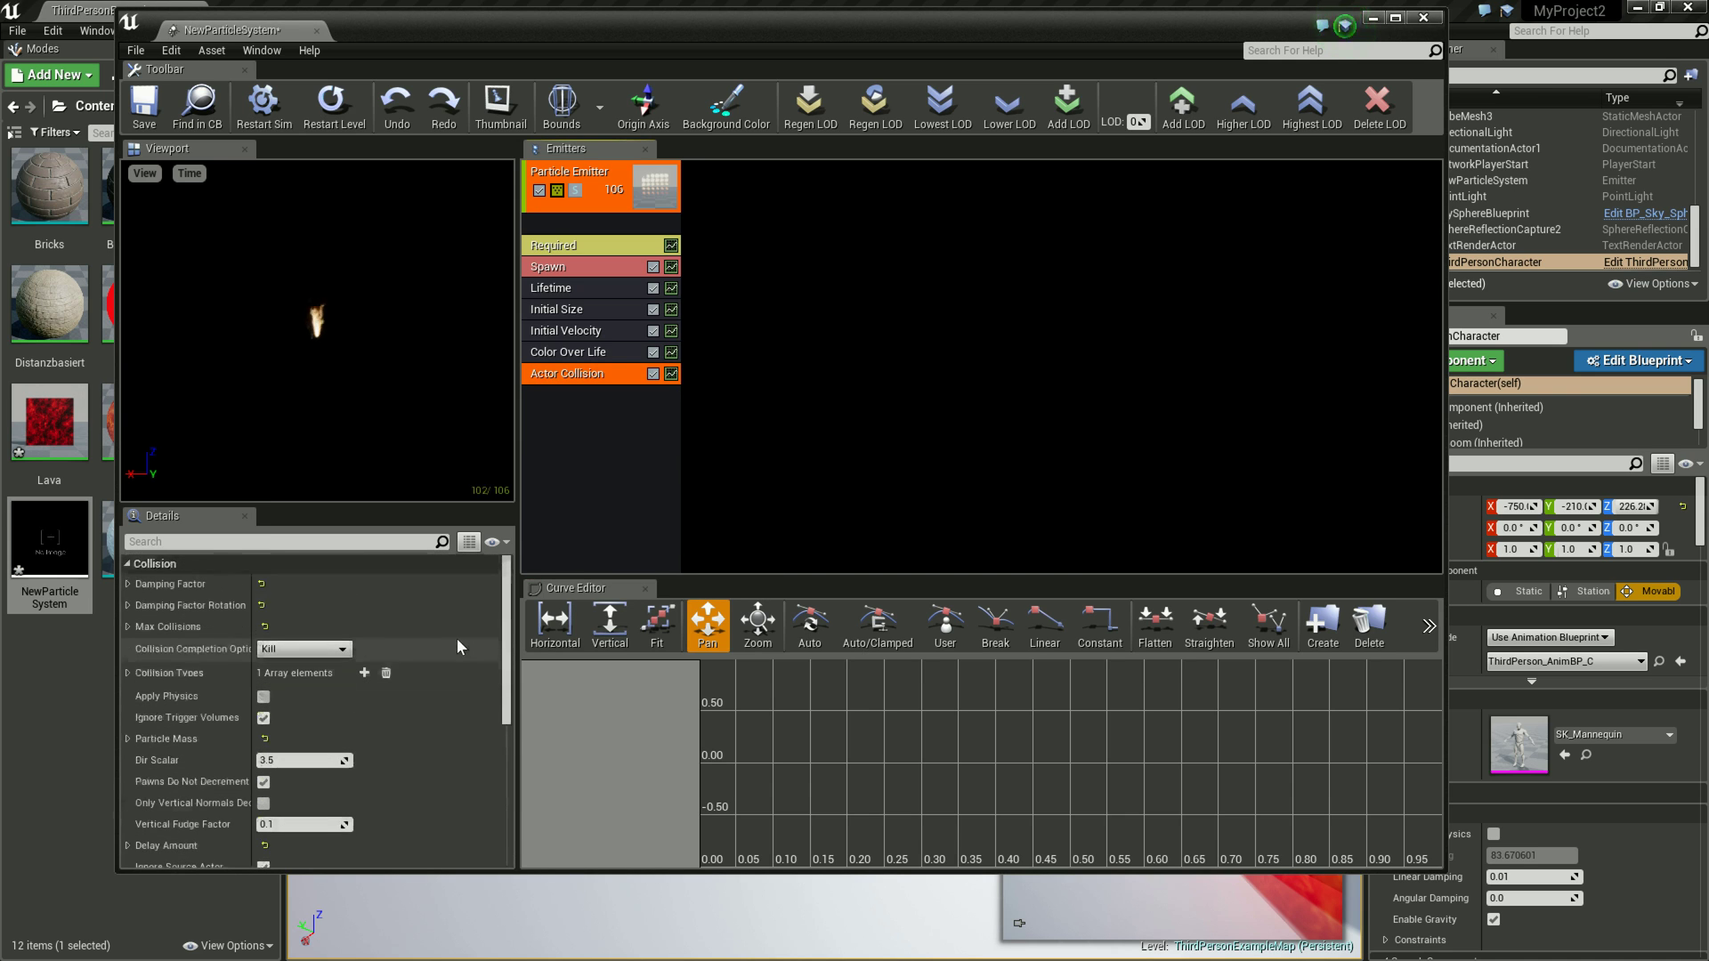
{"action": "left_click", "coordinate": [127, 670]}
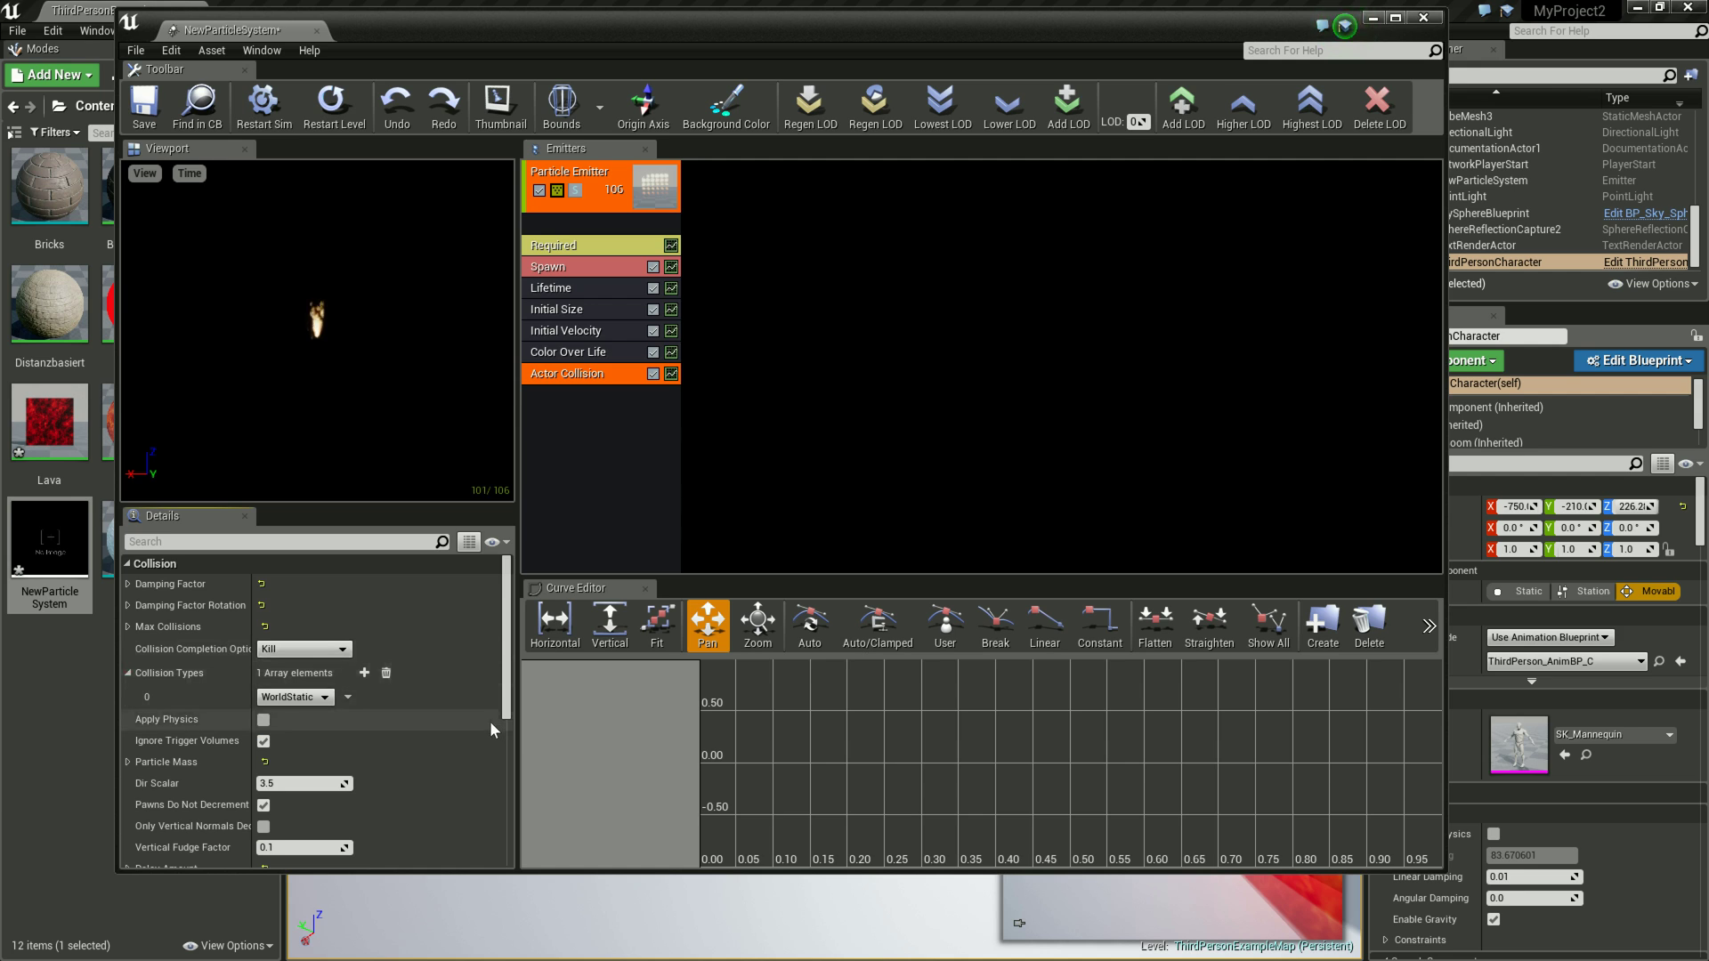